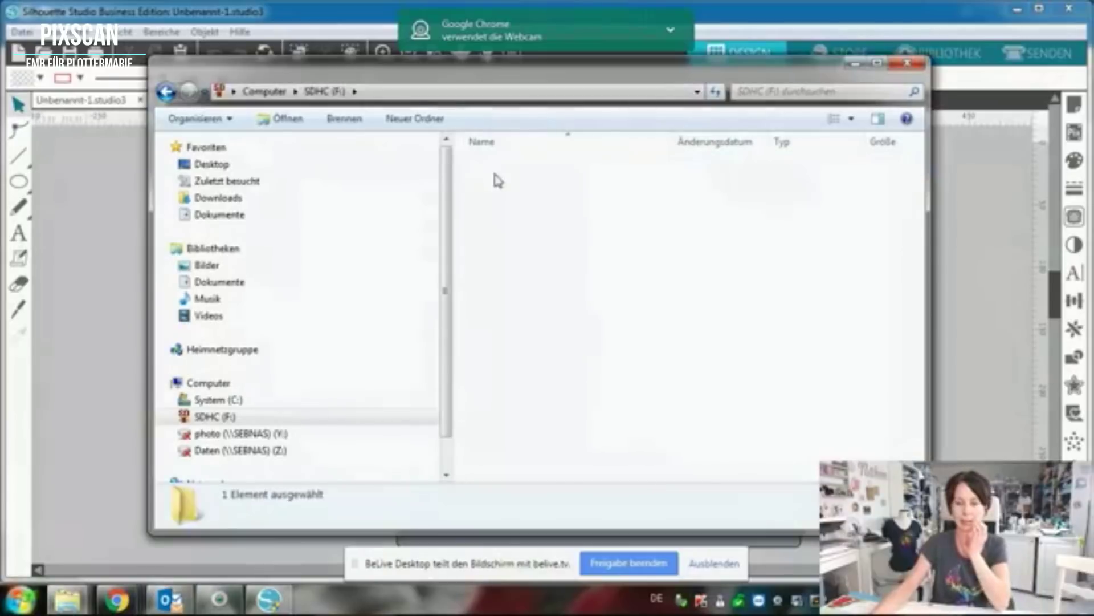
Browse to DCIM > 116__05 on the SD card, show the photos as thumbnails and preview IMG_2750.
{"action": "left_click", "coordinate": [509, 200]}
{"action": "double_click", "coordinate": [499, 180]}
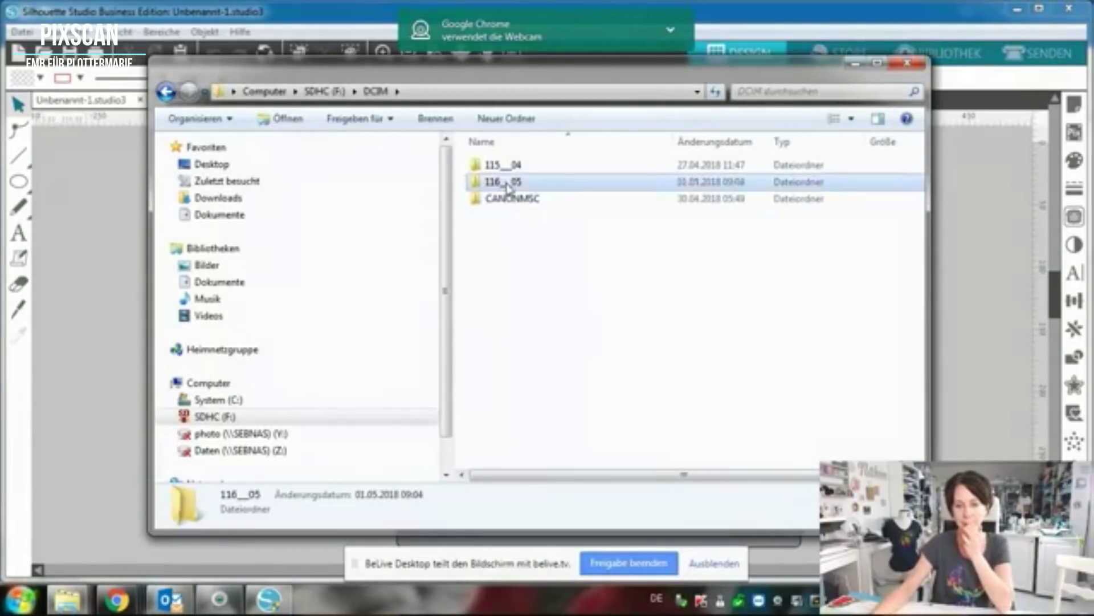
{"action": "scroll", "coordinate": [496, 285], "scroll_direction": "down", "scroll_amount": 2}
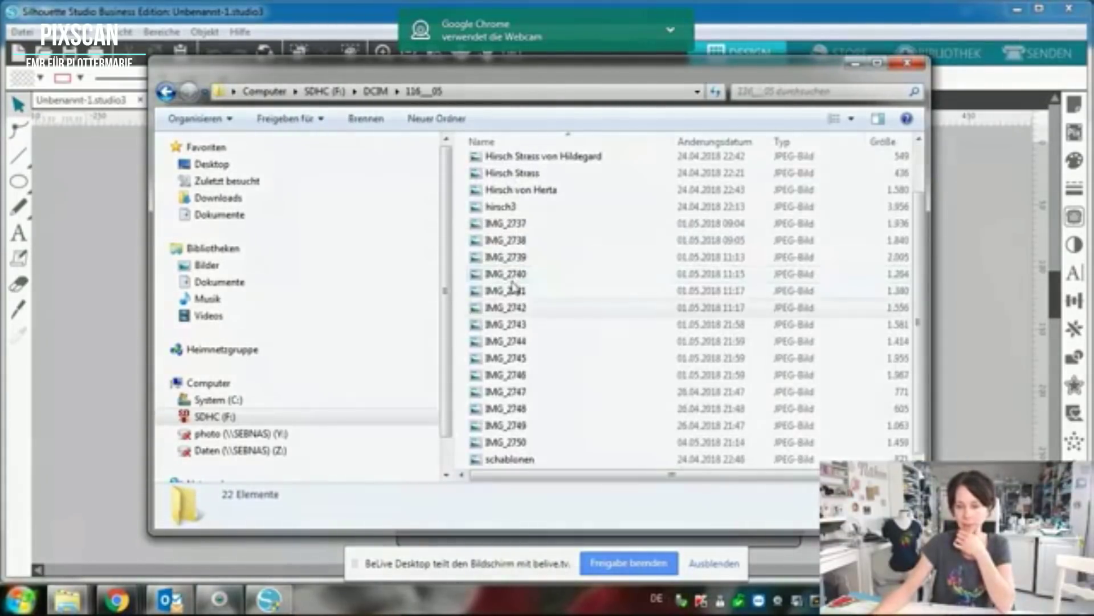
{"action": "left_click", "coordinate": [832, 119]}
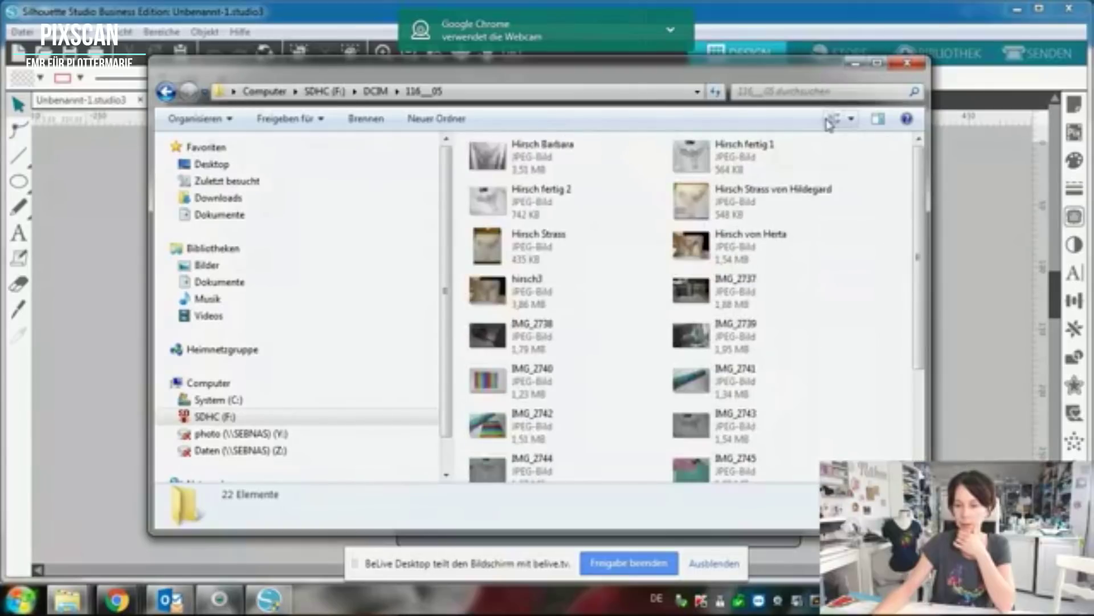
{"action": "left_click", "coordinate": [682, 389]}
{"action": "scroll", "coordinate": [682, 390], "scroll_direction": "down", "scroll_amount": 3}
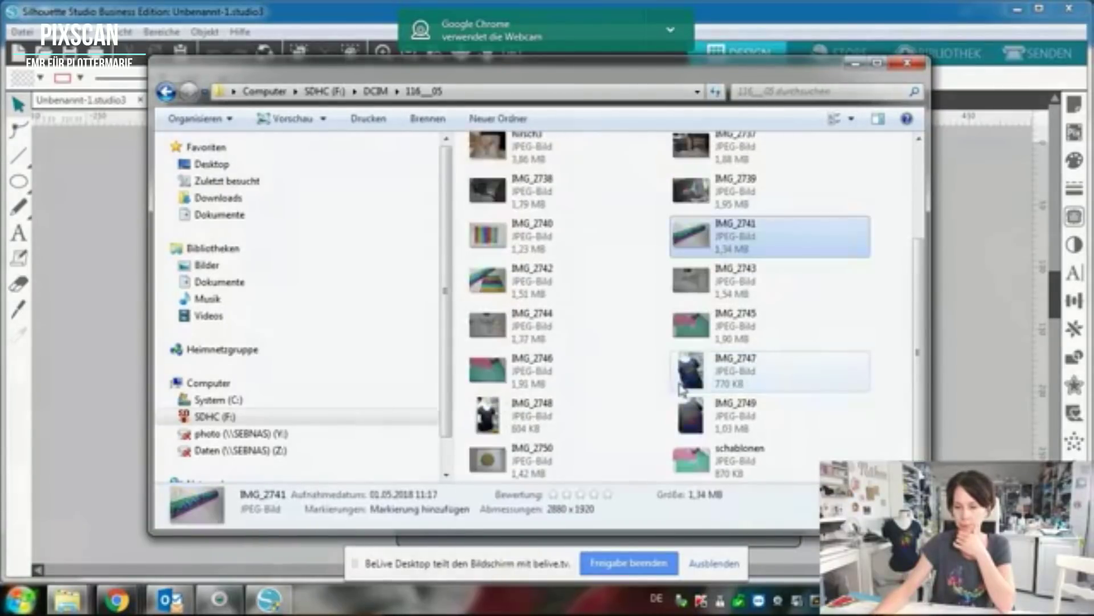
{"action": "left_click", "coordinate": [512, 459]}
{"action": "double_click", "coordinate": [568, 444]}
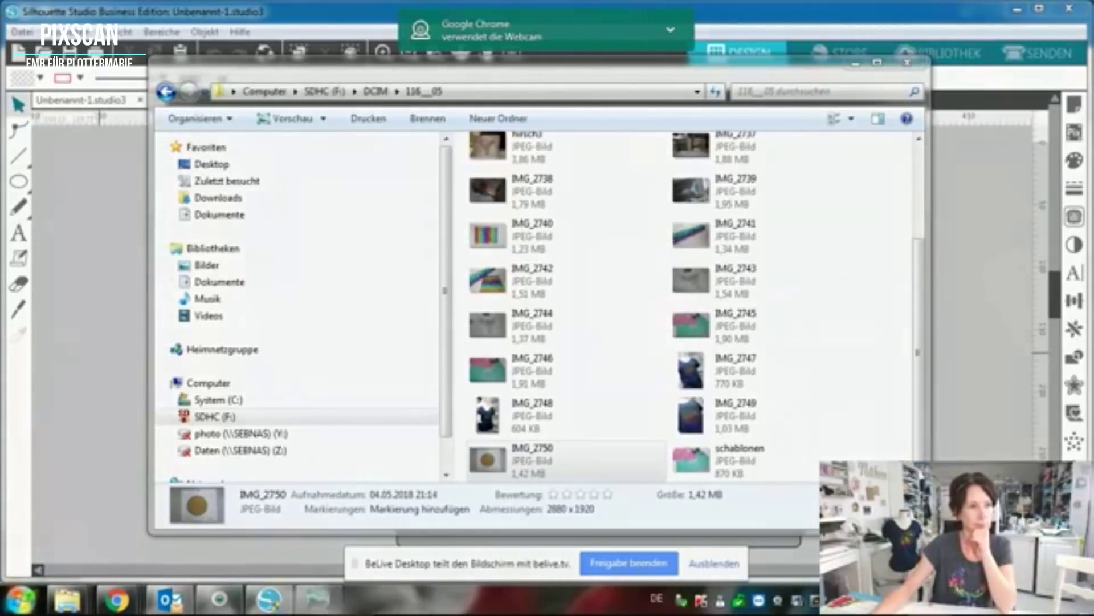
{"action": "left_click", "coordinate": [907, 66]}
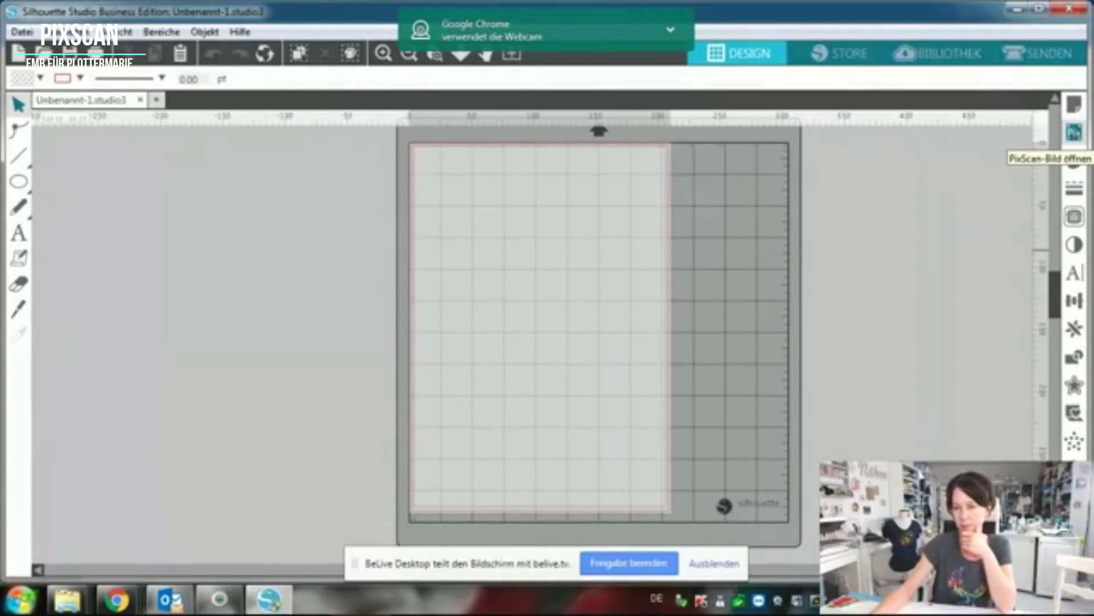
Open the PixScan image settings and move them beside the cutting mat.
{"action": "left_click", "coordinate": [1076, 136]}
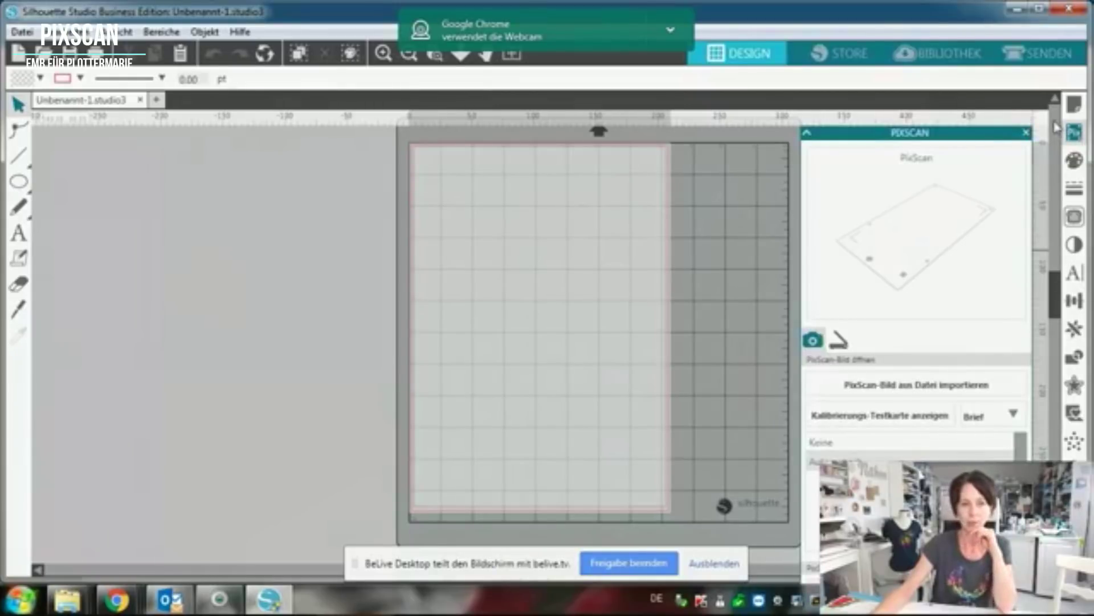
{"action": "left_click", "coordinate": [957, 393]}
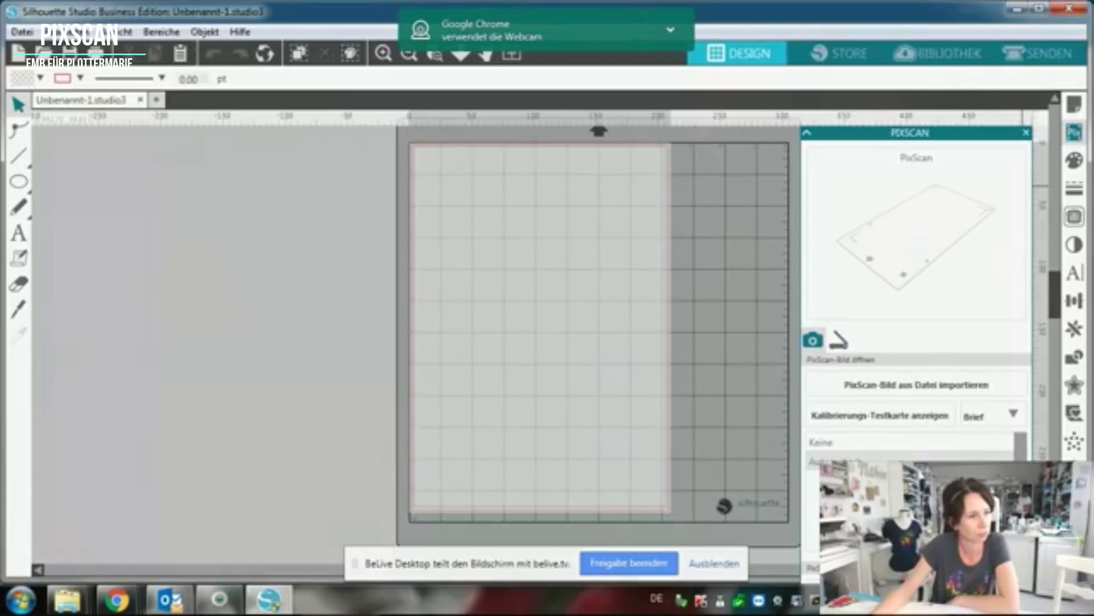
{"action": "left_click_drag", "start_coordinate": [834, 138], "coordinate": [173, 74]}
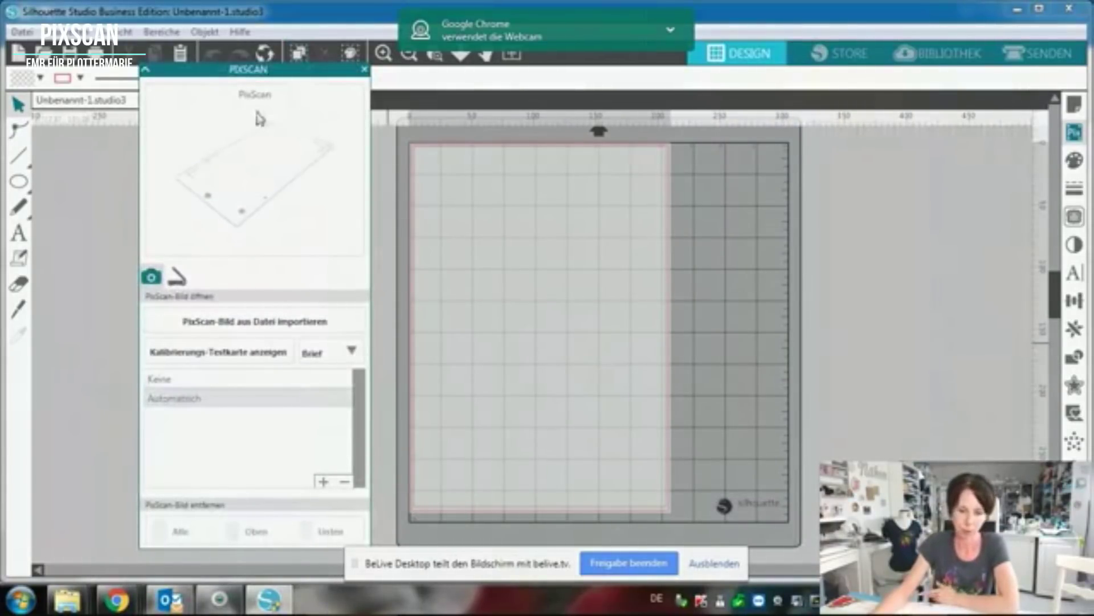
Import IMG_2750 from DCIM > 116__05 on the SDHC (F:) card as a PixScan image, continuing without calibration.
{"action": "left_click", "coordinate": [216, 329]}
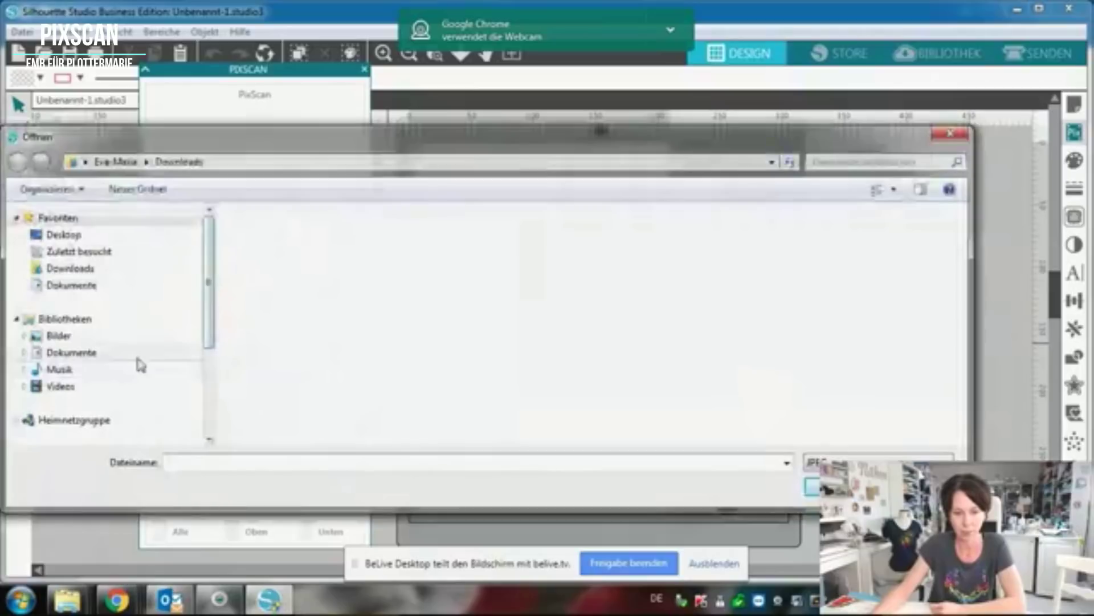
{"action": "scroll", "coordinate": [85, 342], "scroll_direction": "down", "scroll_amount": 3}
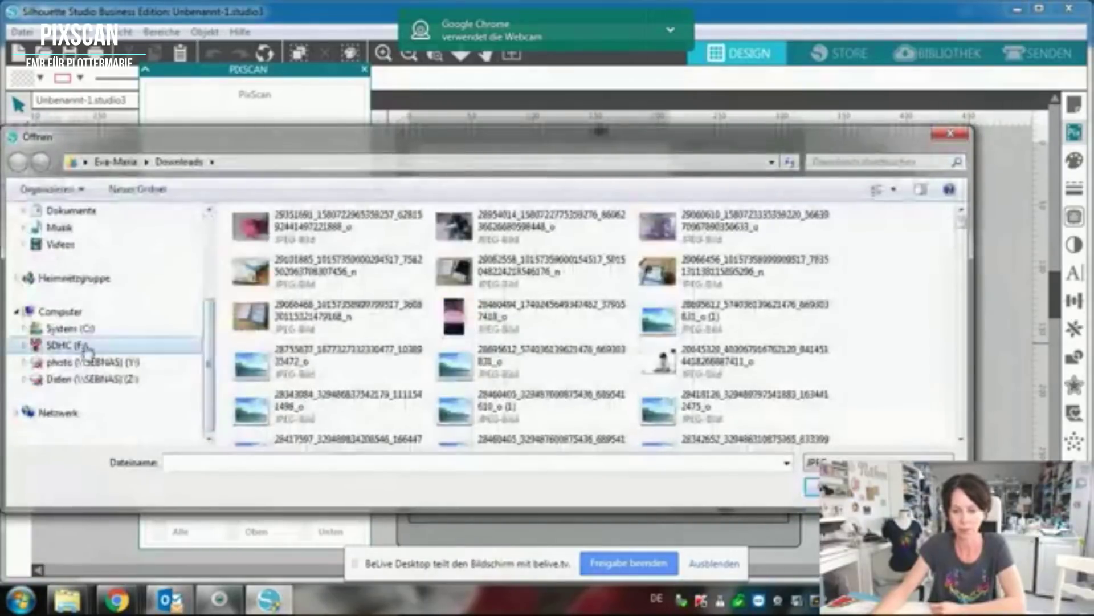
{"action": "left_click", "coordinate": [87, 349]}
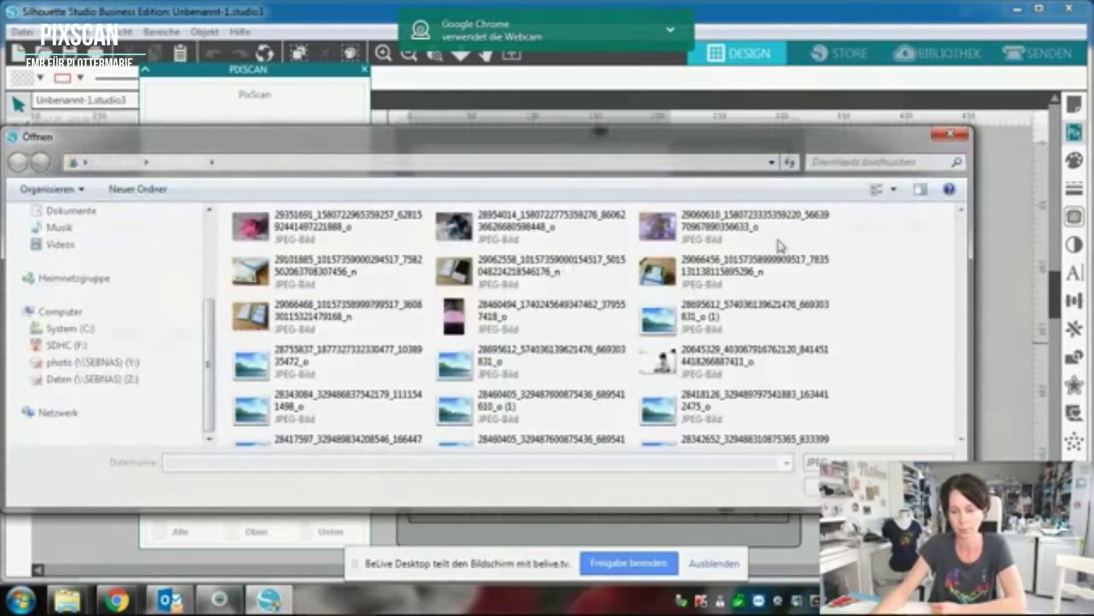
{"action": "double_click", "coordinate": [367, 245]}
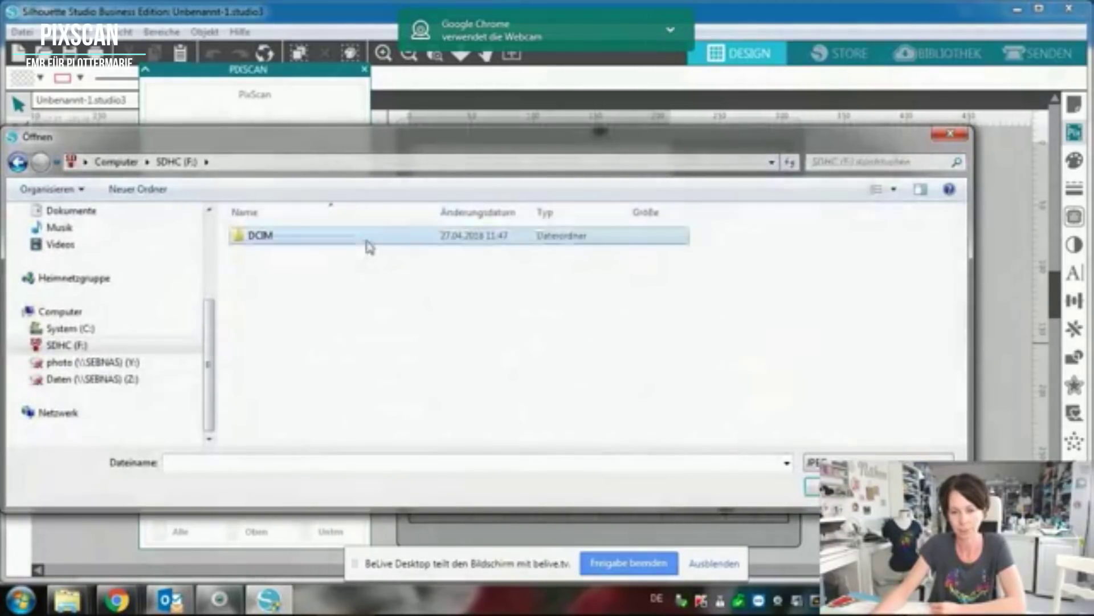
{"action": "left_click", "coordinate": [360, 270]}
{"action": "double_click", "coordinate": [361, 271]}
{"action": "scroll", "coordinate": [446, 322], "scroll_direction": "down", "scroll_amount": 3}
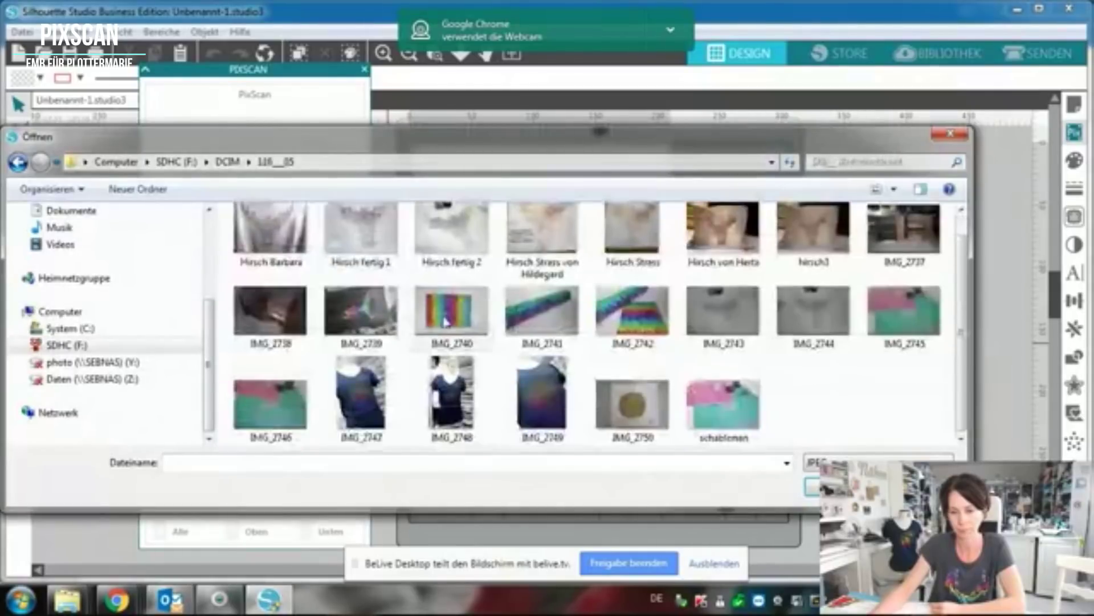
{"action": "double_click", "coordinate": [632, 402]}
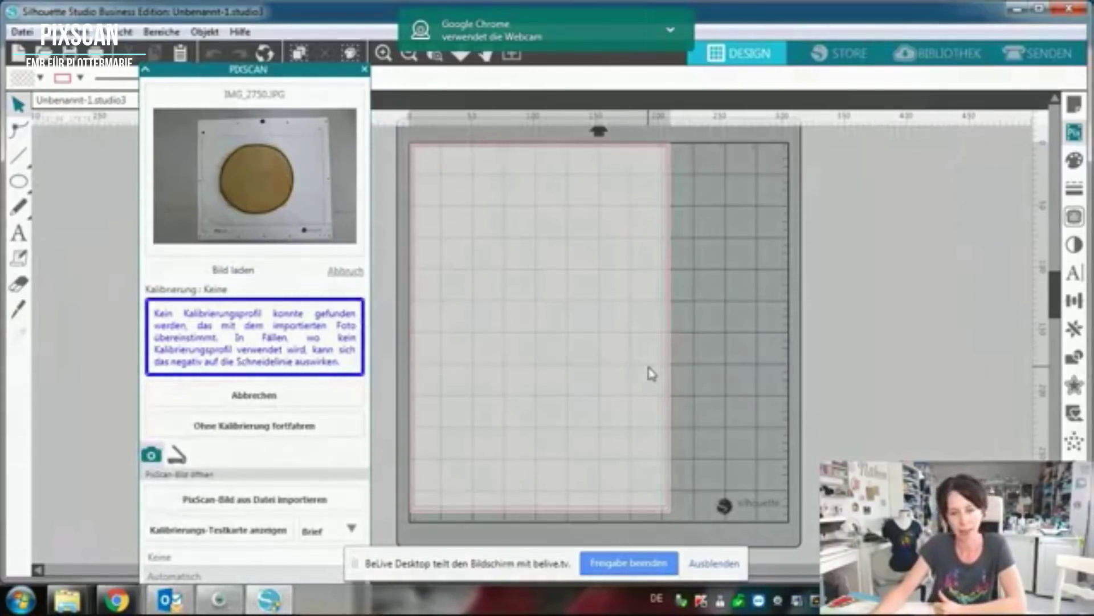
{"action": "left_click", "coordinate": [254, 427]}
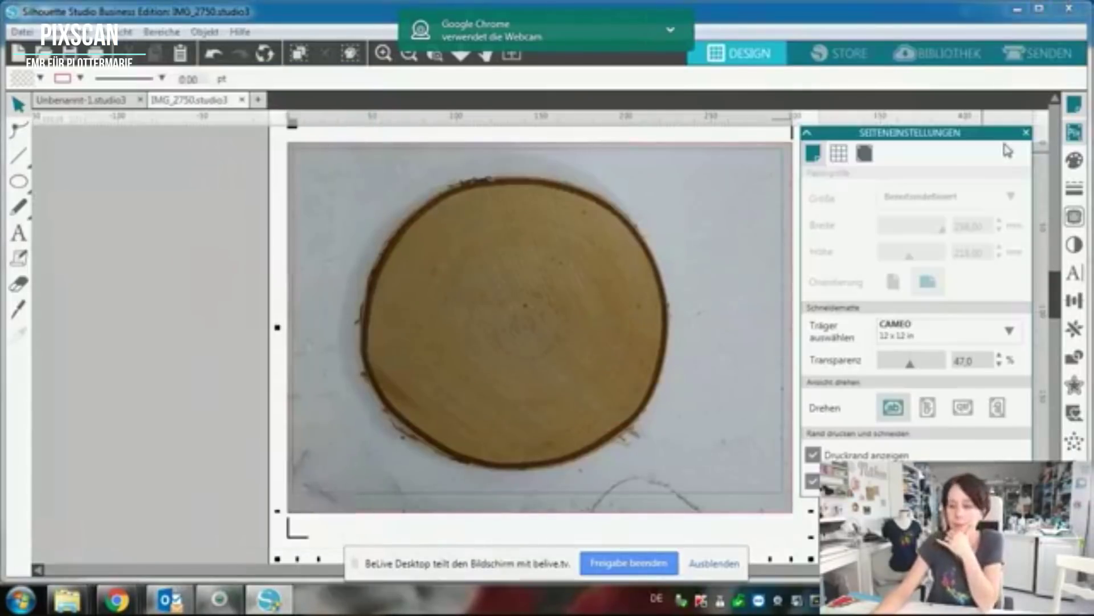
Show the whole mat with the page settings moved aside, and open the cloud library's Jüngste Downloads folder.
{"action": "left_click_drag", "start_coordinate": [971, 138], "coordinate": [1023, 123]}
{"action": "left_click", "coordinate": [409, 55]}
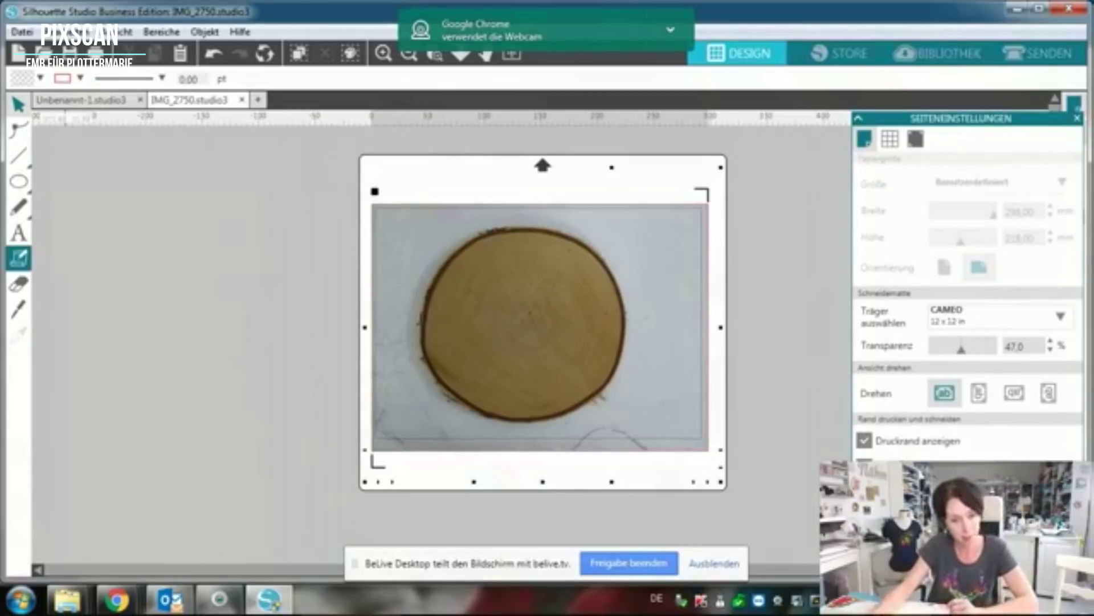
{"action": "left_click", "coordinate": [845, 61]}
{"action": "left_click", "coordinate": [928, 55]}
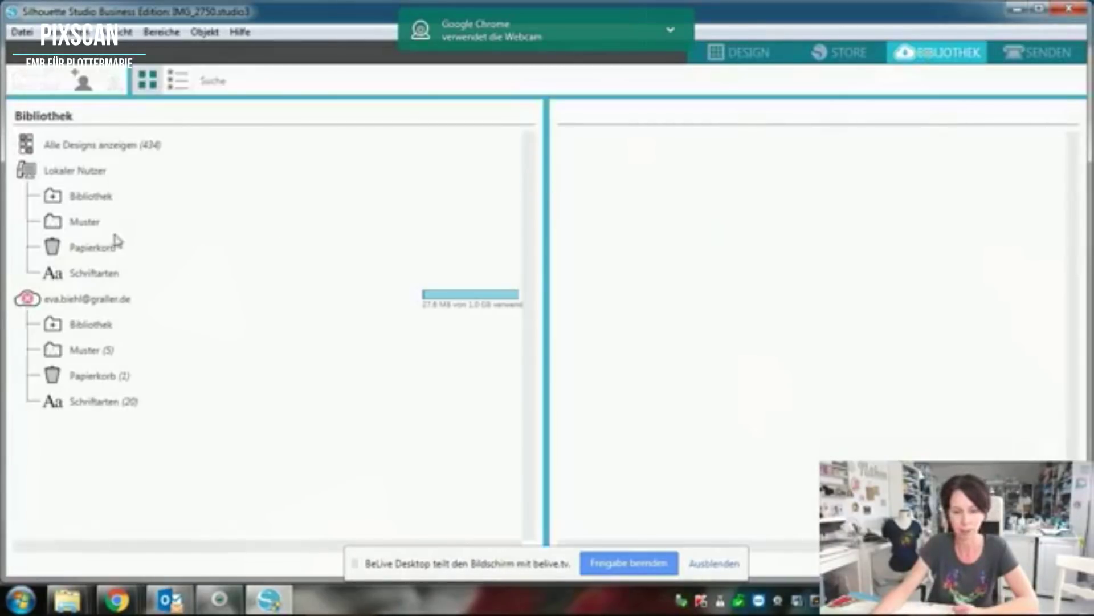
{"action": "left_click", "coordinate": [53, 328]}
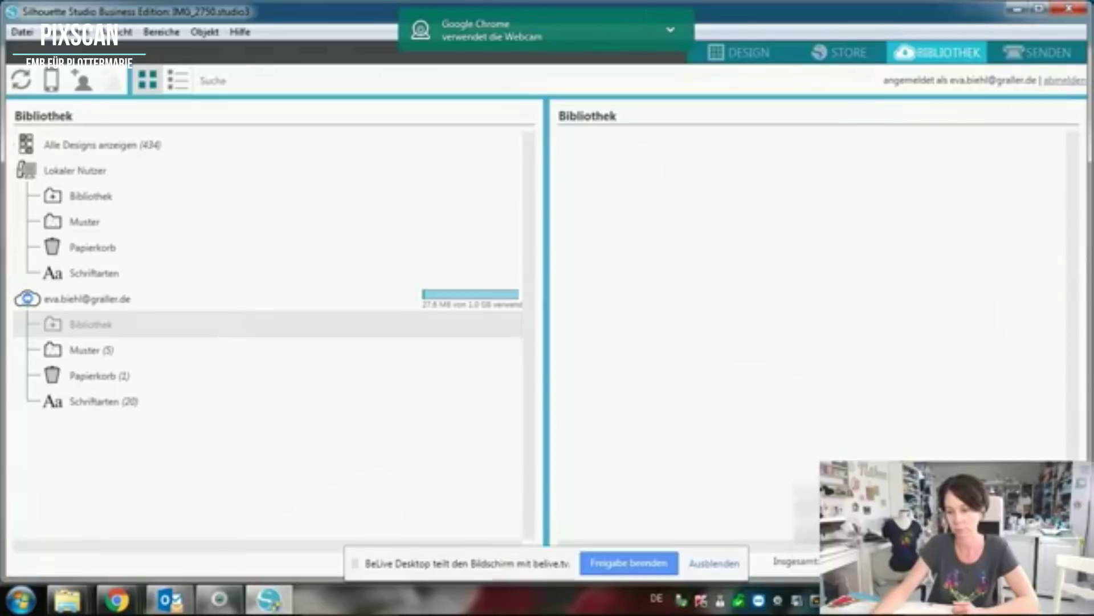
{"action": "left_click", "coordinate": [53, 331]}
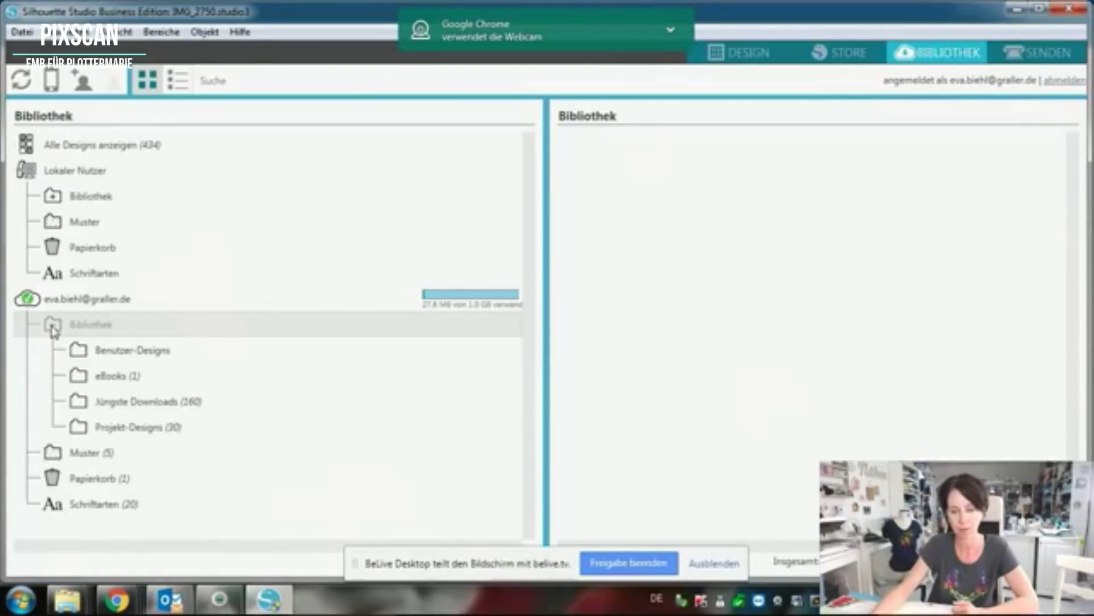
{"action": "left_click", "coordinate": [128, 403]}
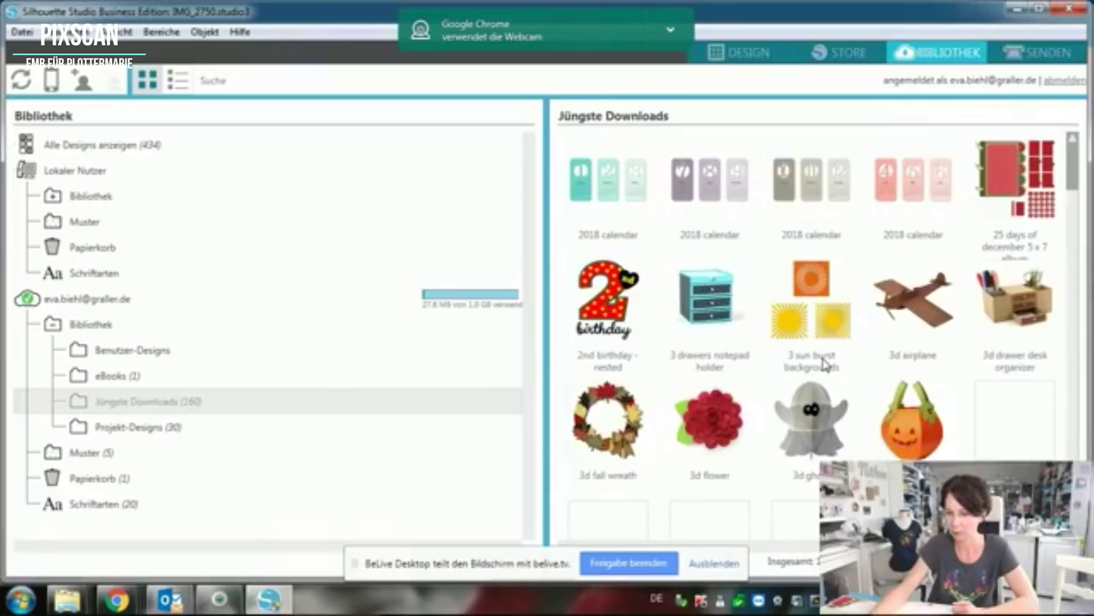
Find the heart design made of "love" lettering among the downloads and insert it into the PixScan document.
{"action": "scroll", "coordinate": [825, 364], "scroll_direction": "down", "scroll_amount": 10}
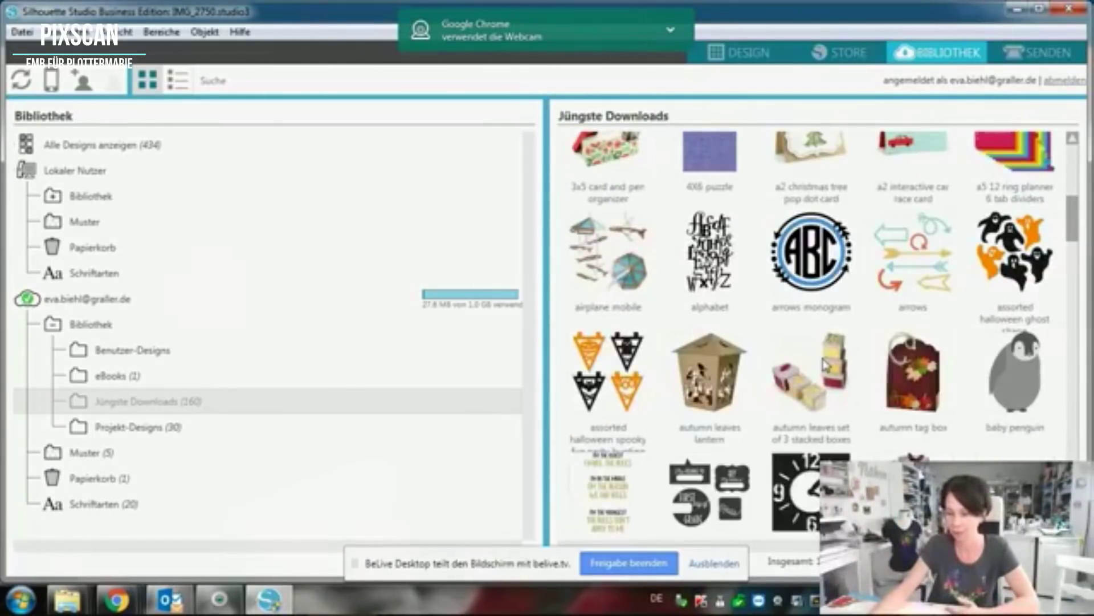
{"action": "scroll", "coordinate": [825, 365], "scroll_direction": "down", "scroll_amount": 5}
{"action": "scroll", "coordinate": [825, 365], "scroll_direction": "down", "scroll_amount": 5}
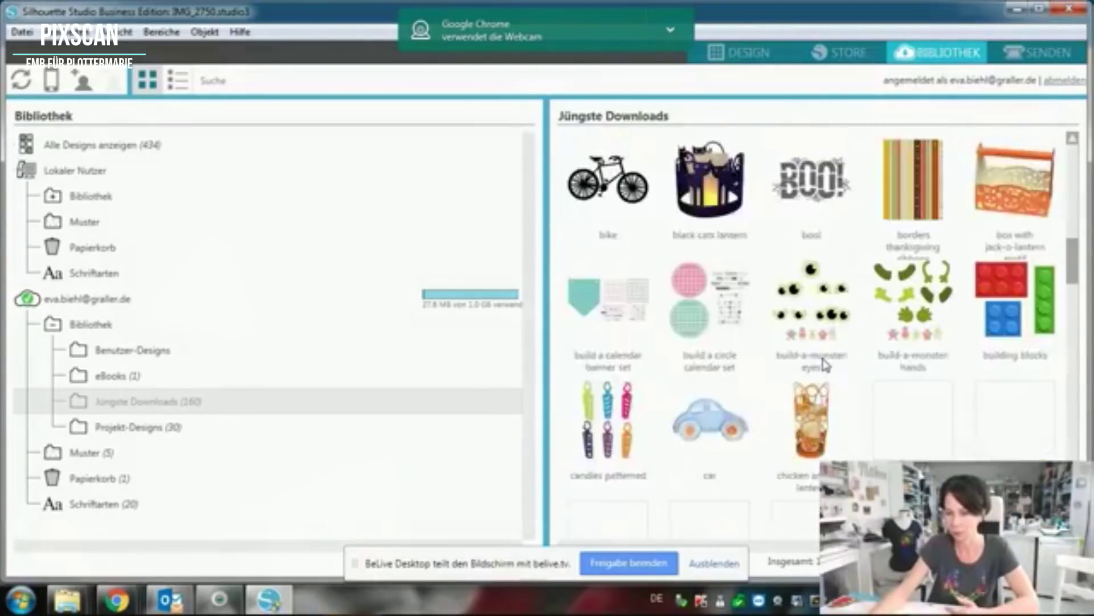
{"action": "scroll", "coordinate": [825, 364], "scroll_direction": "down", "scroll_amount": 2}
{"action": "scroll", "coordinate": [824, 365], "scroll_direction": "down", "scroll_amount": 2}
{"action": "scroll", "coordinate": [825, 365], "scroll_direction": "down", "scroll_amount": 2}
{"action": "scroll", "coordinate": [826, 359], "scroll_direction": "down", "scroll_amount": 2}
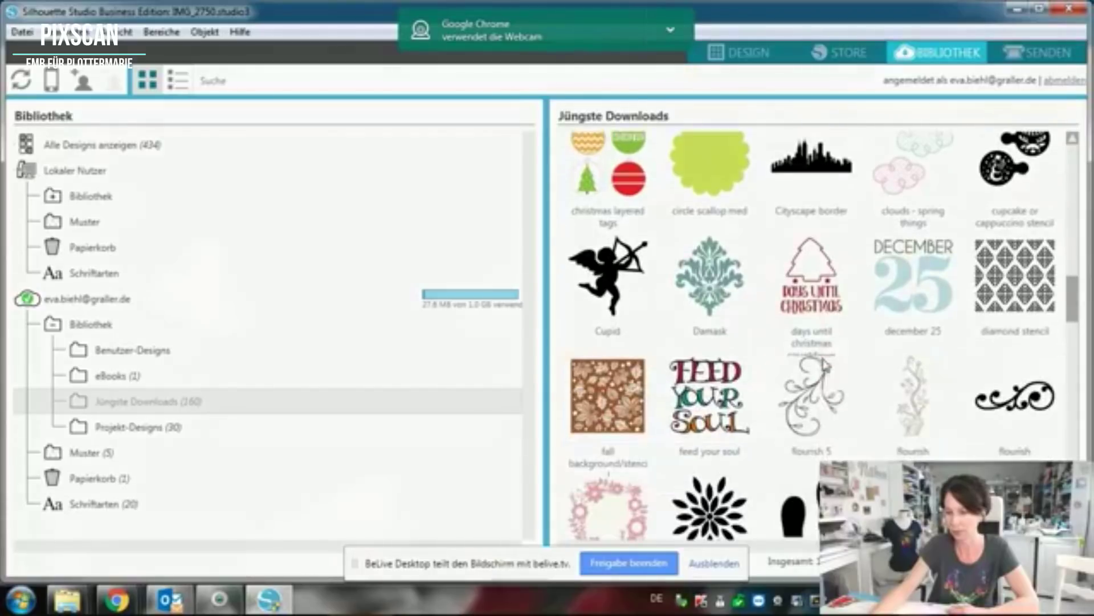
{"action": "scroll", "coordinate": [847, 378], "scroll_direction": "down", "scroll_amount": 2}
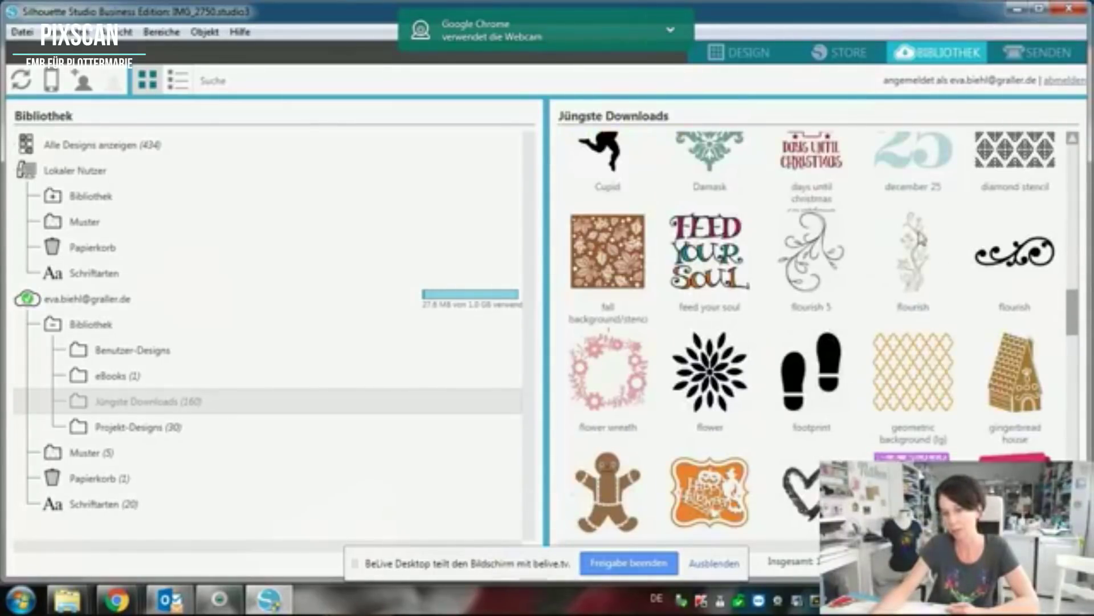
{"action": "scroll", "coordinate": [702, 381], "scroll_direction": "down", "scroll_amount": 8}
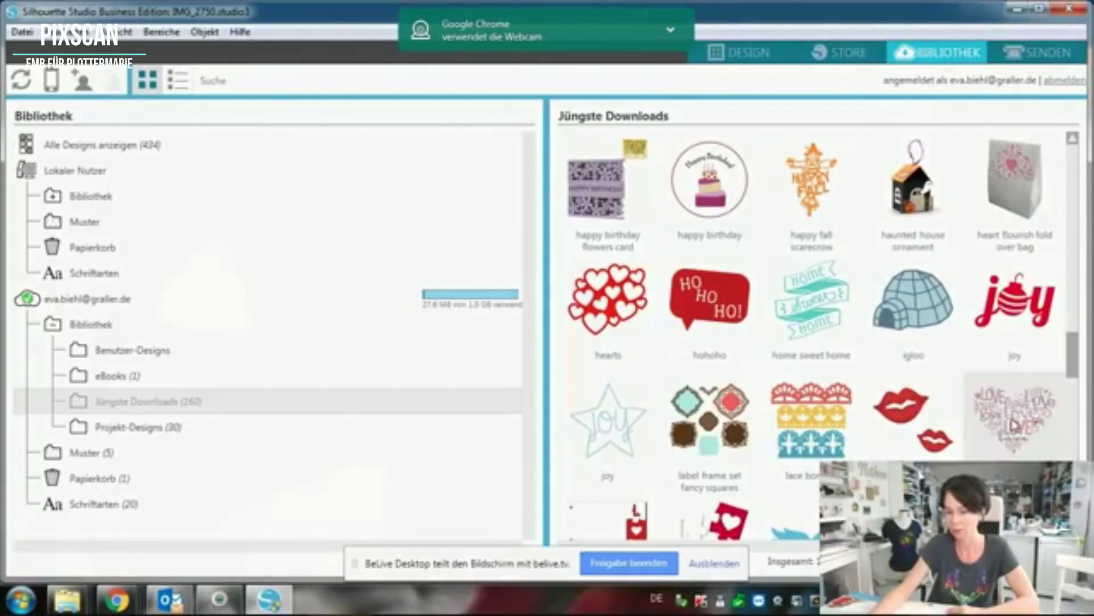
{"action": "double_click", "coordinate": [1014, 422]}
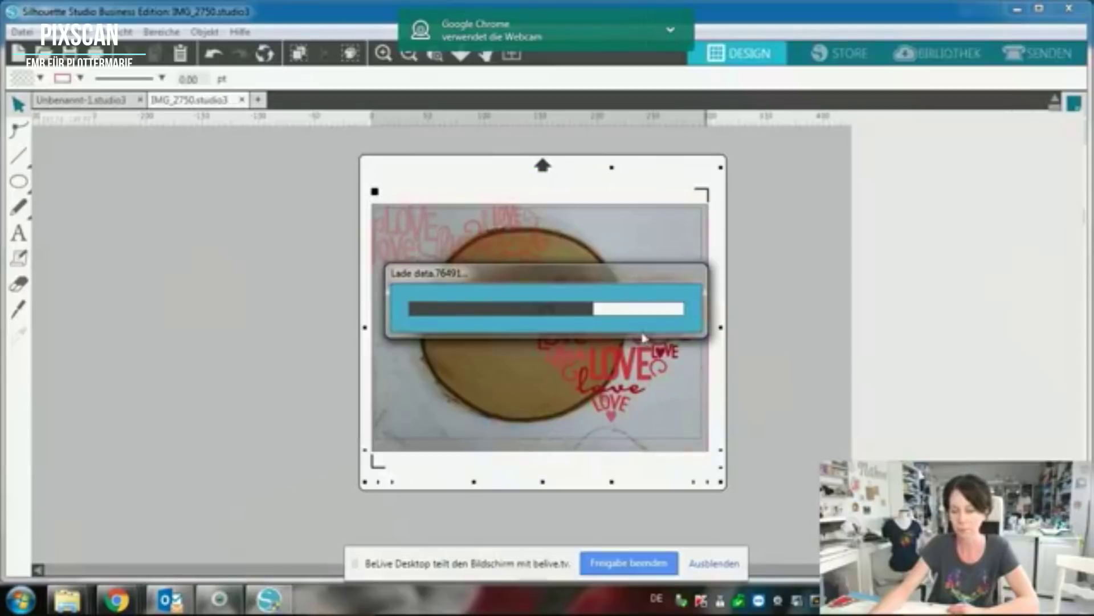
Move the inserted love heart designs off the mat, ungroup them and separate the pale version from the dark red one.
{"action": "left_click_drag", "start_coordinate": [613, 398], "coordinate": [215, 348]}
{"action": "right_click", "coordinate": [216, 348]}
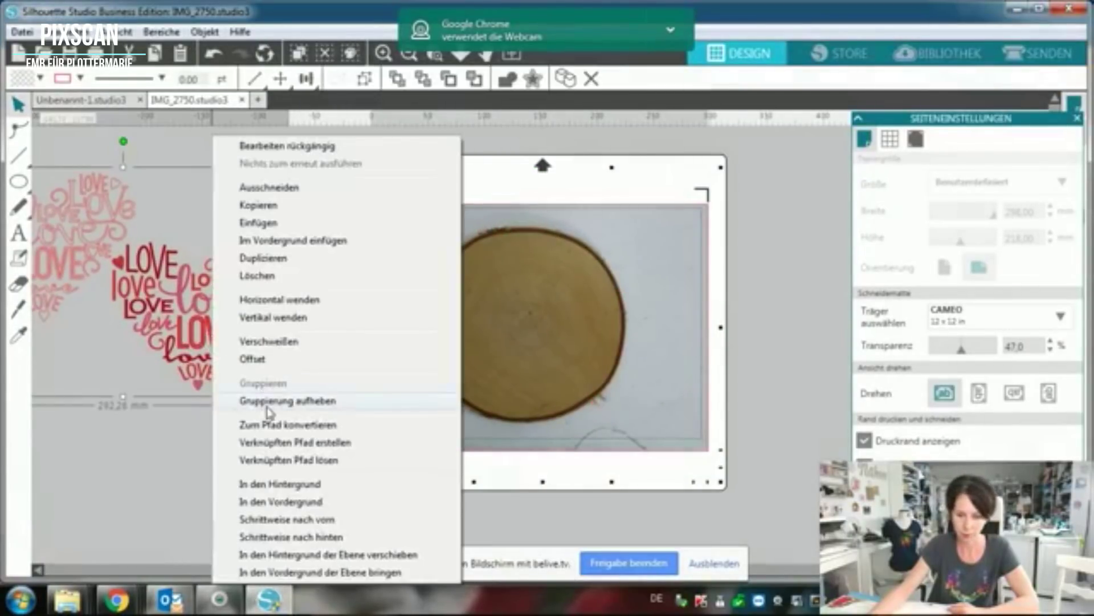
{"action": "left_click", "coordinate": [270, 400]}
{"action": "left_click", "coordinate": [198, 441]}
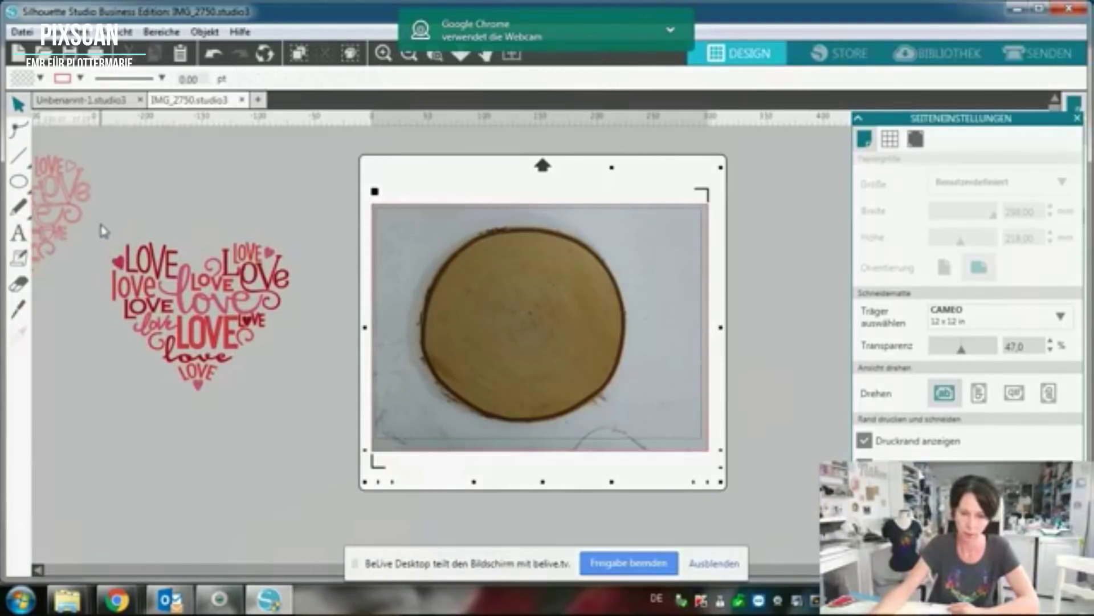
Place the dark red love heart on the photographed wooden disc and scale it down to fit inside the bark.
{"action": "left_click", "coordinate": [114, 261]}
{"action": "key", "text": "ctrl+z"}
{"action": "left_click_drag", "start_coordinate": [246, 329], "coordinate": [575, 343]}
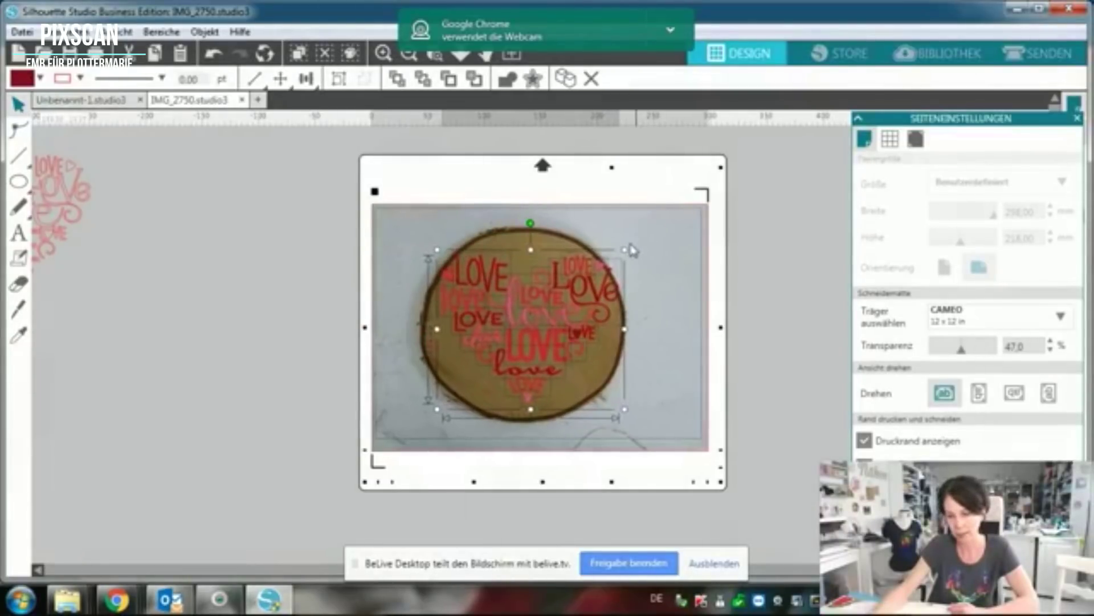
{"action": "left_click_drag", "start_coordinate": [619, 256], "coordinate": [601, 270]}
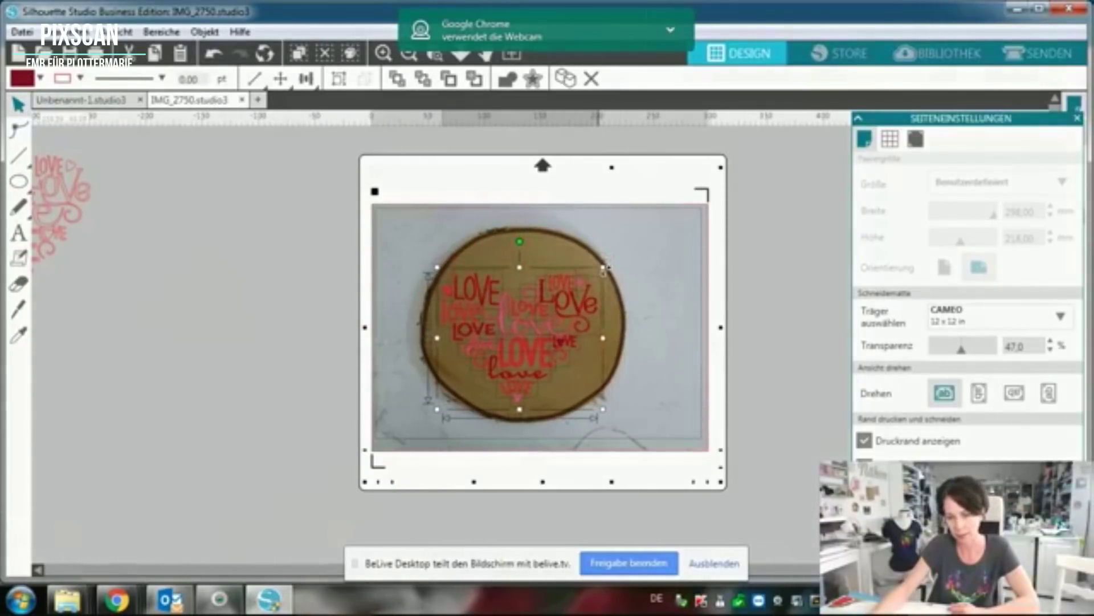
{"action": "left_click_drag", "start_coordinate": [577, 315], "coordinate": [580, 314]}
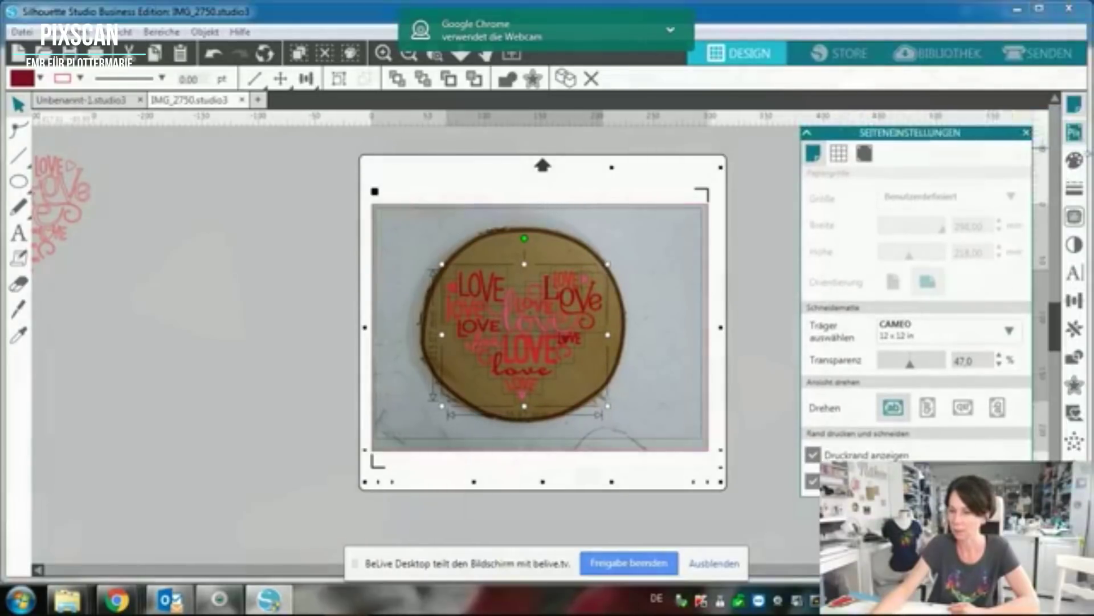
Fill the love heart with white and shift it slightly to centre it on the wooden disc.
{"action": "left_click", "coordinate": [1075, 161]}
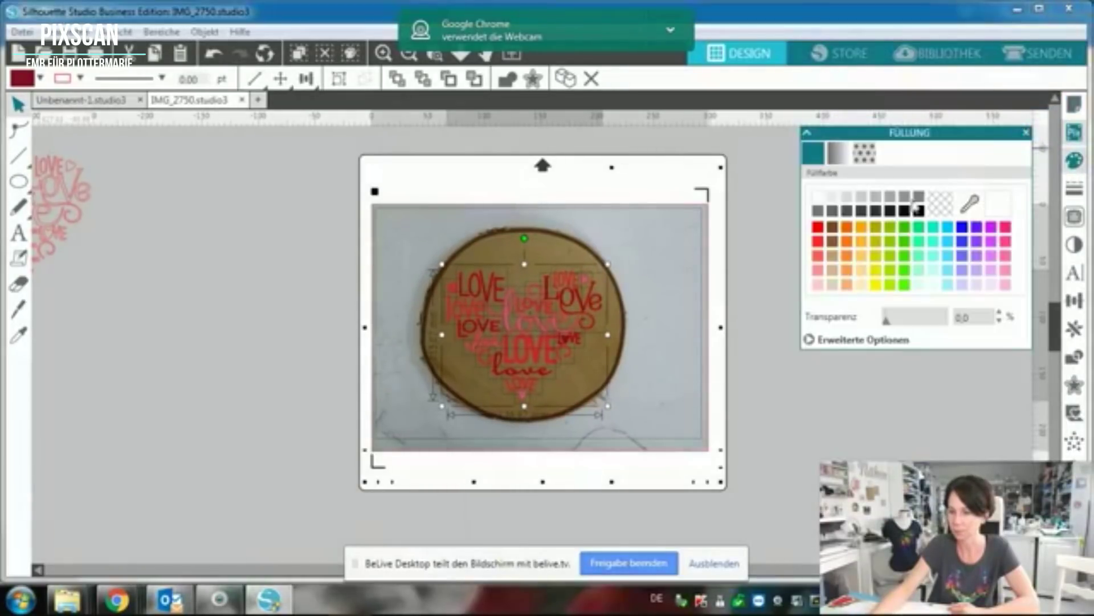
{"action": "left_click", "coordinate": [818, 198]}
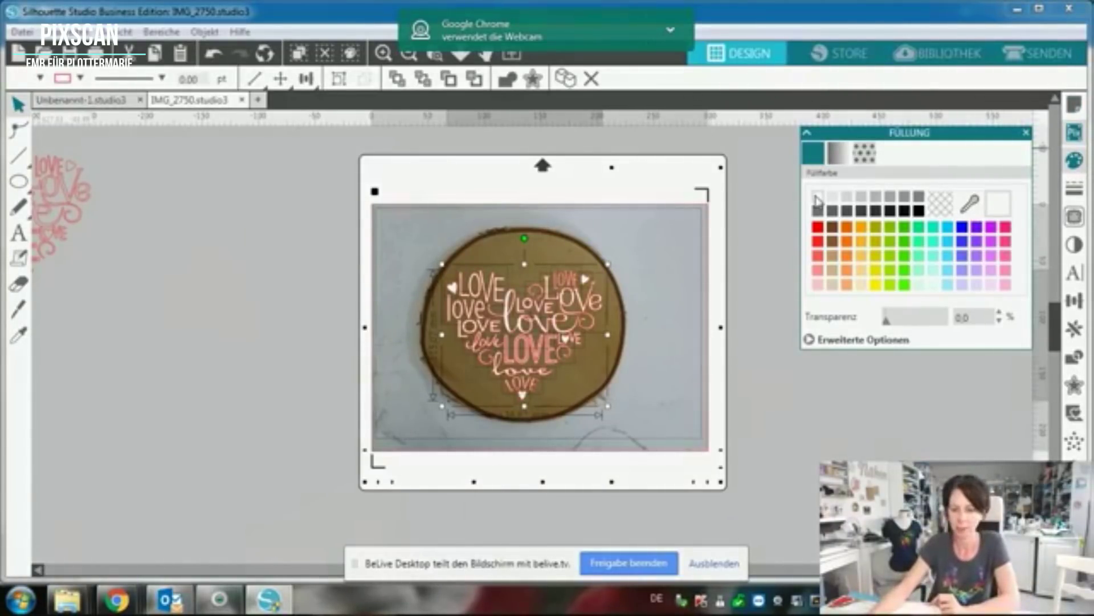
{"action": "left_click_drag", "start_coordinate": [564, 342], "coordinate": [568, 342]}
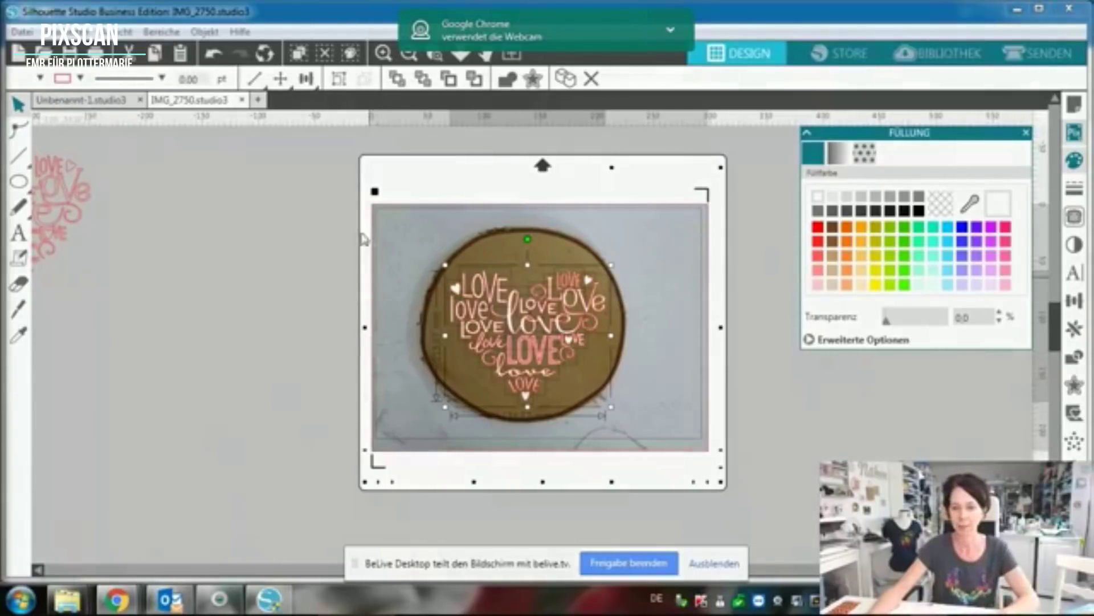
Close the IMG_2750 document without saving its changes.
{"action": "left_click", "coordinate": [244, 100]}
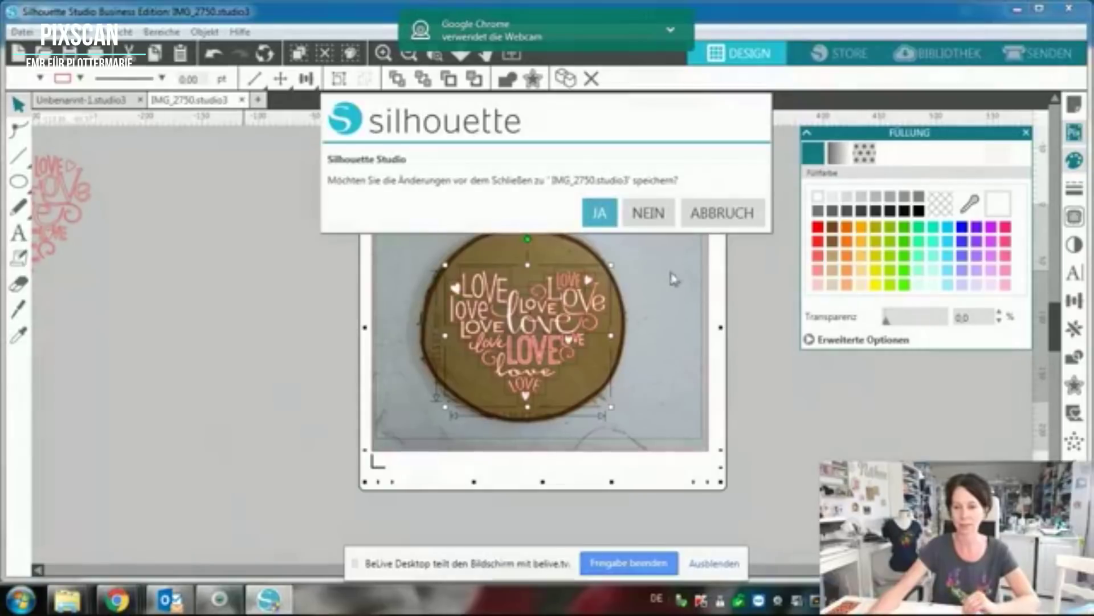
{"action": "left_click", "coordinate": [655, 215]}
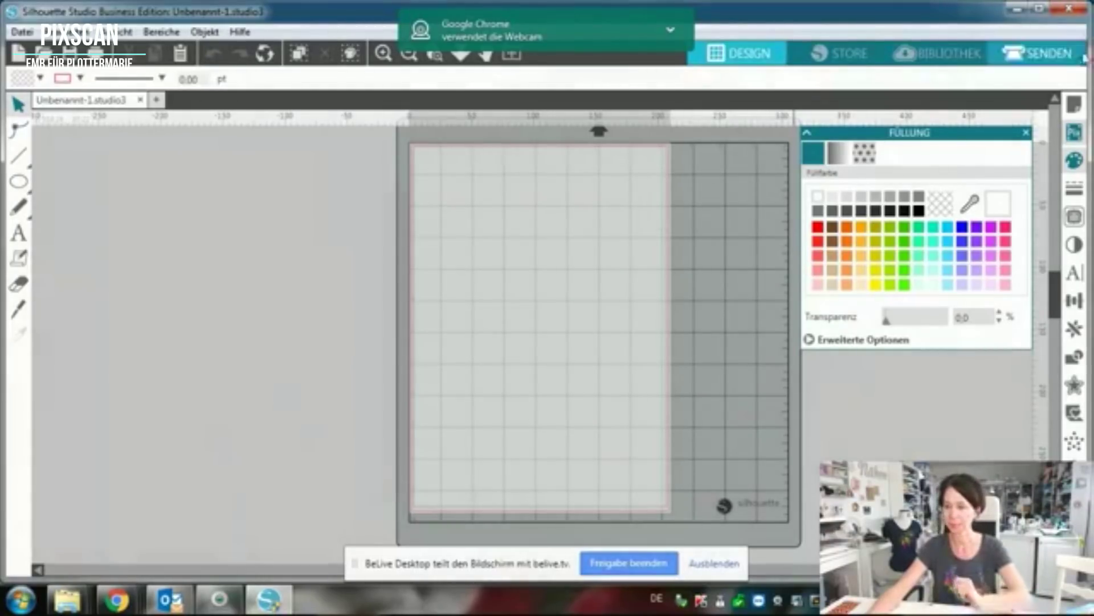
Look through the recent downloads in the cloud library for another design.
{"action": "left_click", "coordinate": [943, 53]}
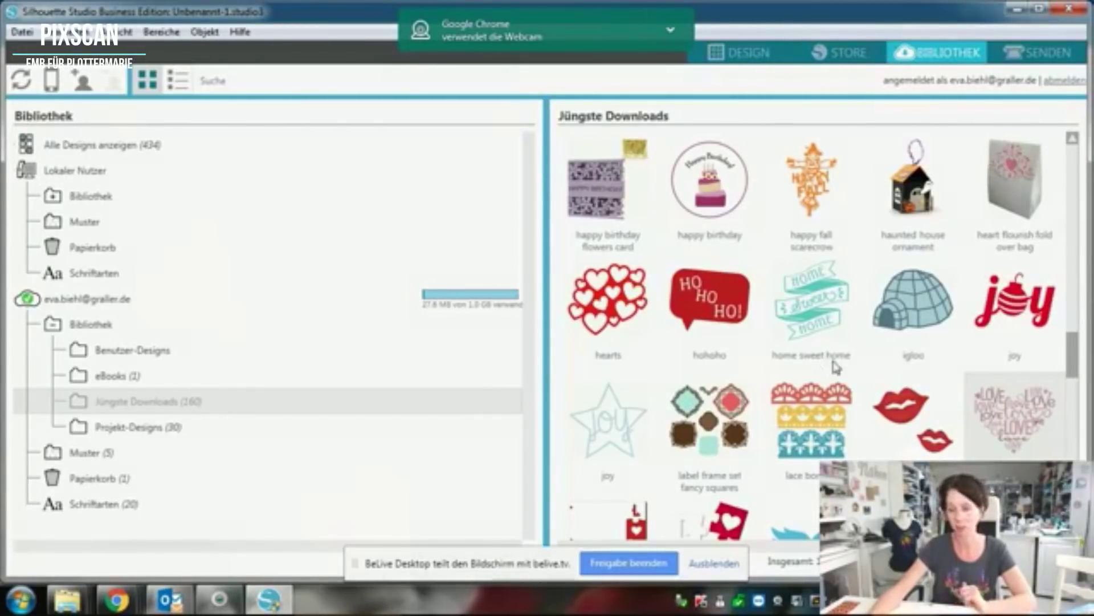
{"action": "left_click_drag", "start_coordinate": [1076, 363], "coordinate": [1084, 402]}
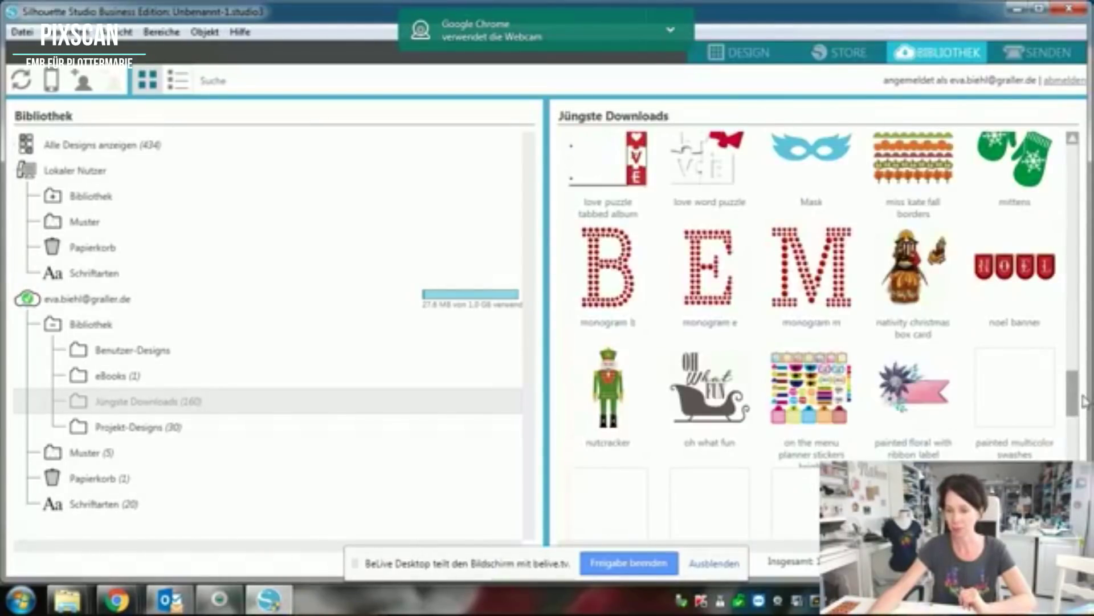
{"action": "left_click_drag", "start_coordinate": [1084, 419], "coordinate": [1079, 439]}
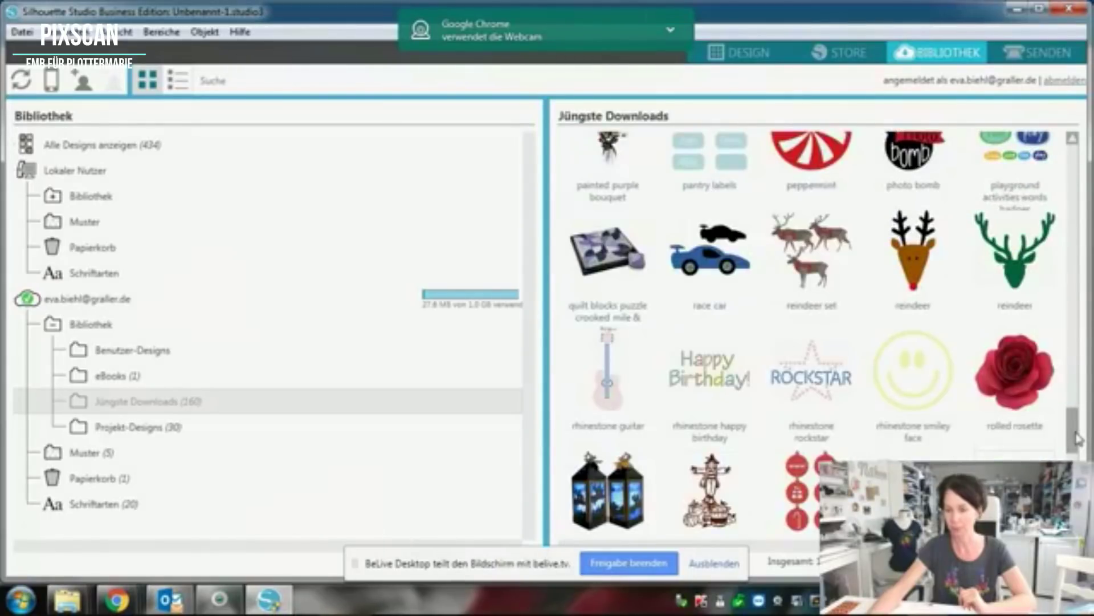
{"action": "left_click_drag", "start_coordinate": [1078, 439], "coordinate": [1080, 476]}
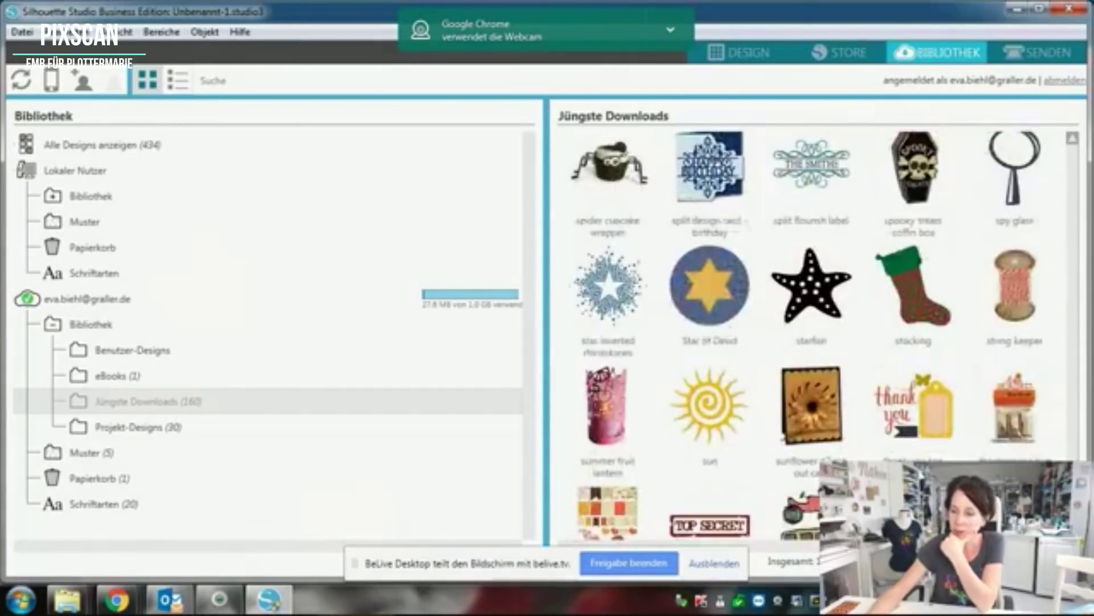
{"action": "scroll", "coordinate": [812, 337], "scroll_direction": "down", "scroll_amount": 3}
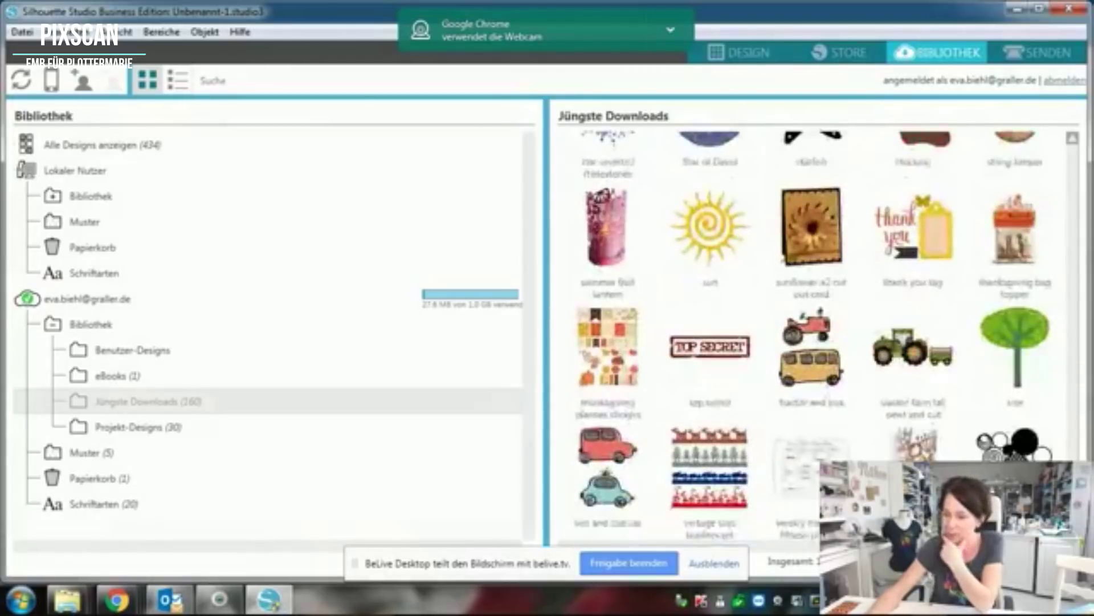
{"action": "left_click_drag", "start_coordinate": [1084, 396], "coordinate": [1084, 256]}
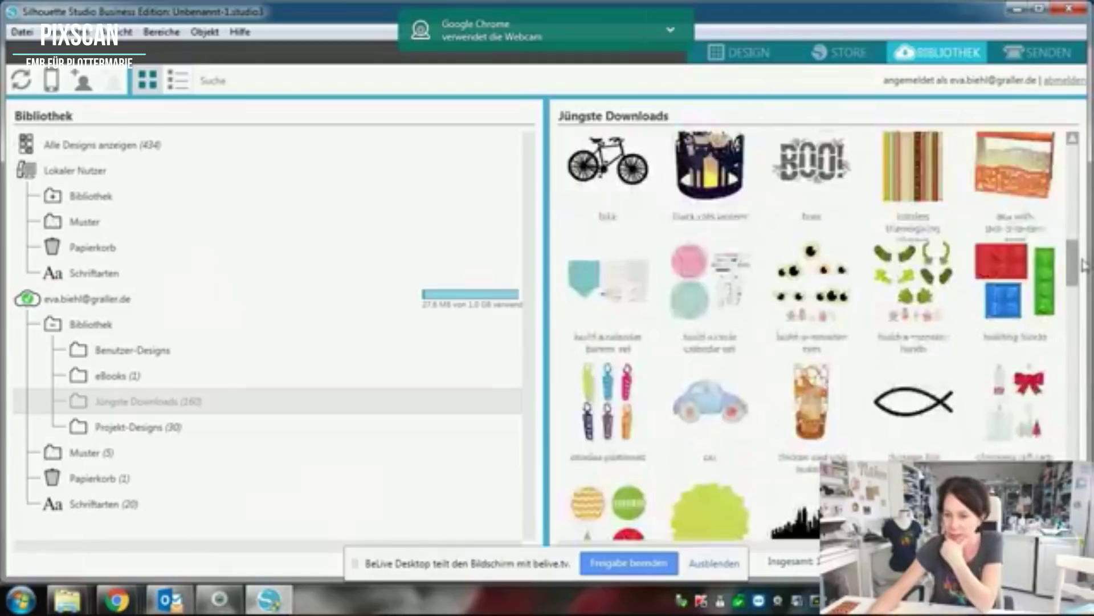
{"action": "left_click_drag", "start_coordinate": [1089, 214], "coordinate": [1088, 169]}
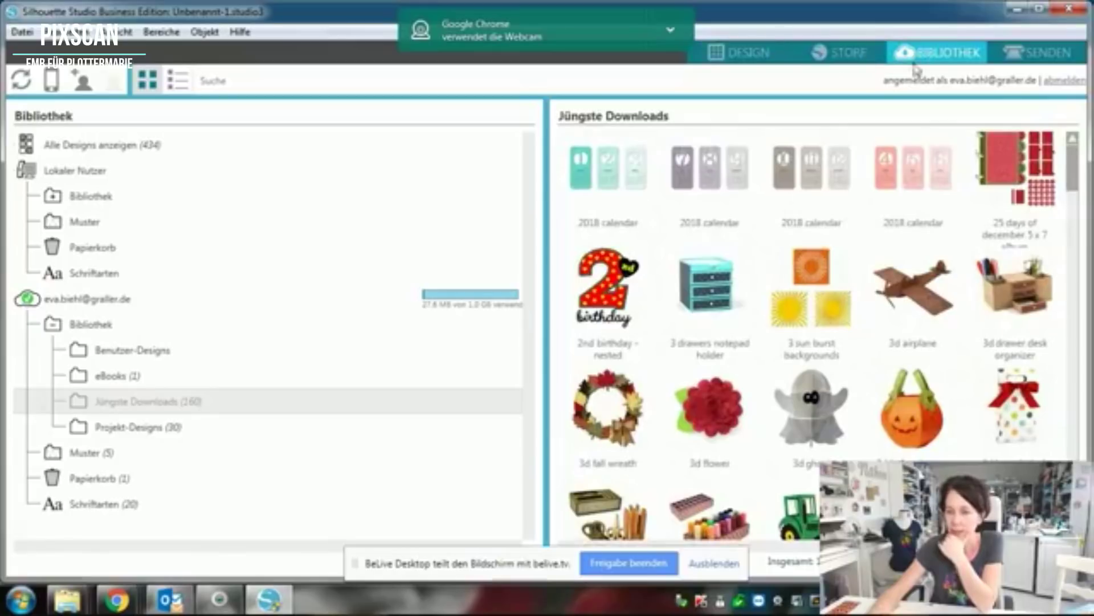
Look through the local user's recent downloads in the library for a suitable design.
{"action": "left_click", "coordinate": [53, 200]}
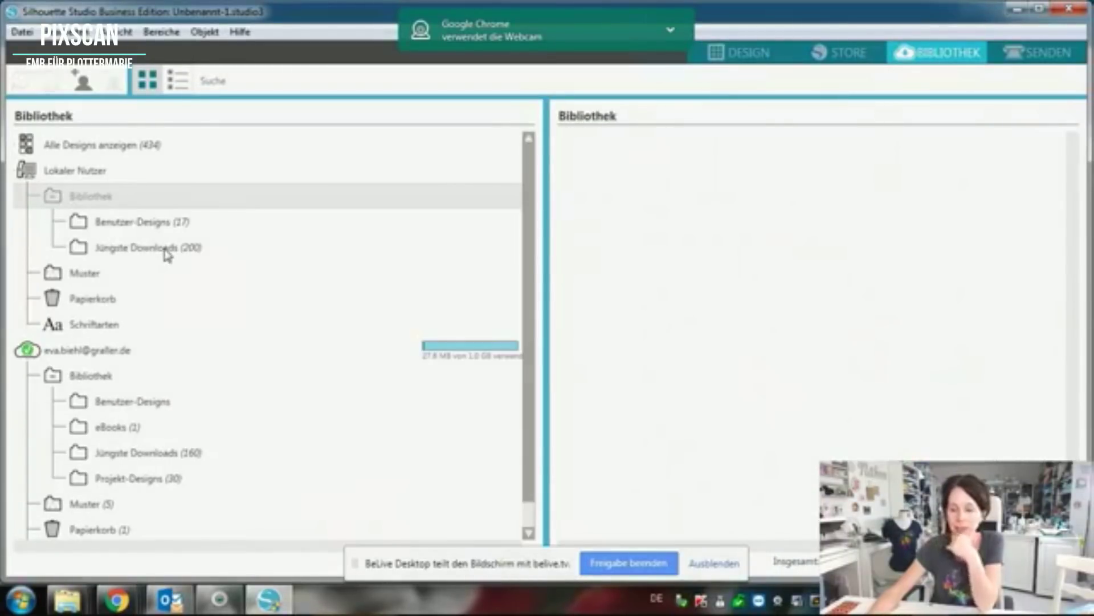
{"action": "left_click", "coordinate": [164, 250]}
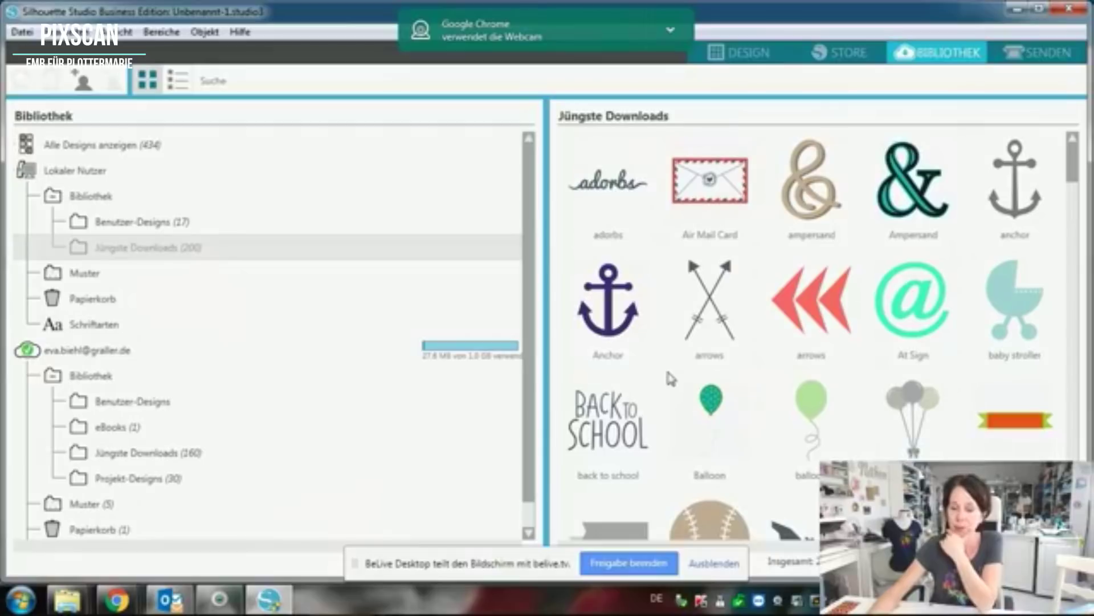
{"action": "scroll", "coordinate": [671, 379], "scroll_direction": "down", "scroll_amount": 5}
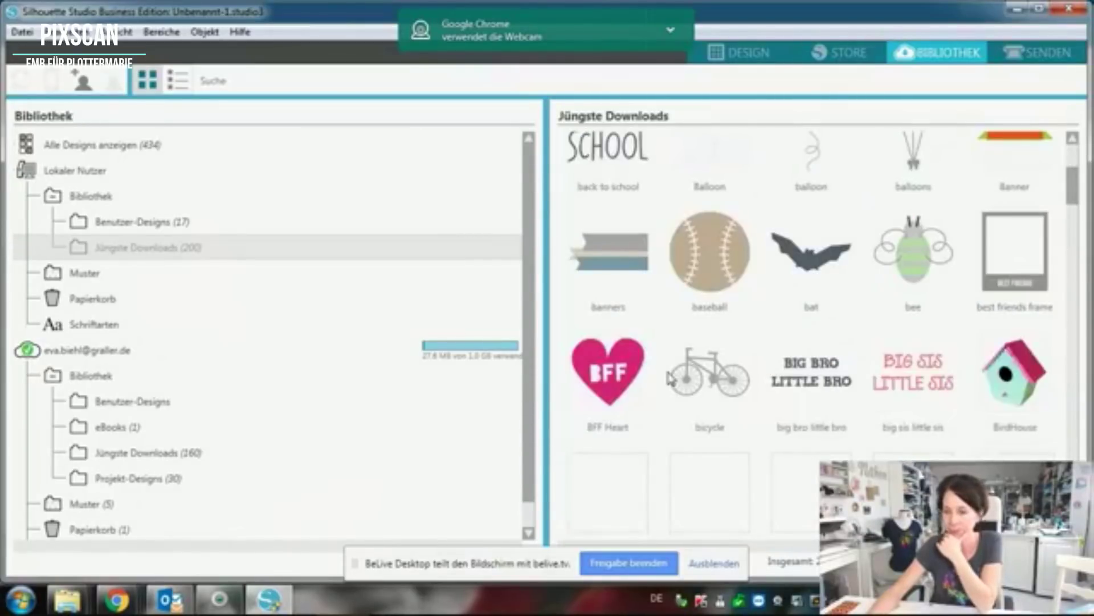
{"action": "scroll", "coordinate": [671, 379], "scroll_direction": "down", "scroll_amount": 2}
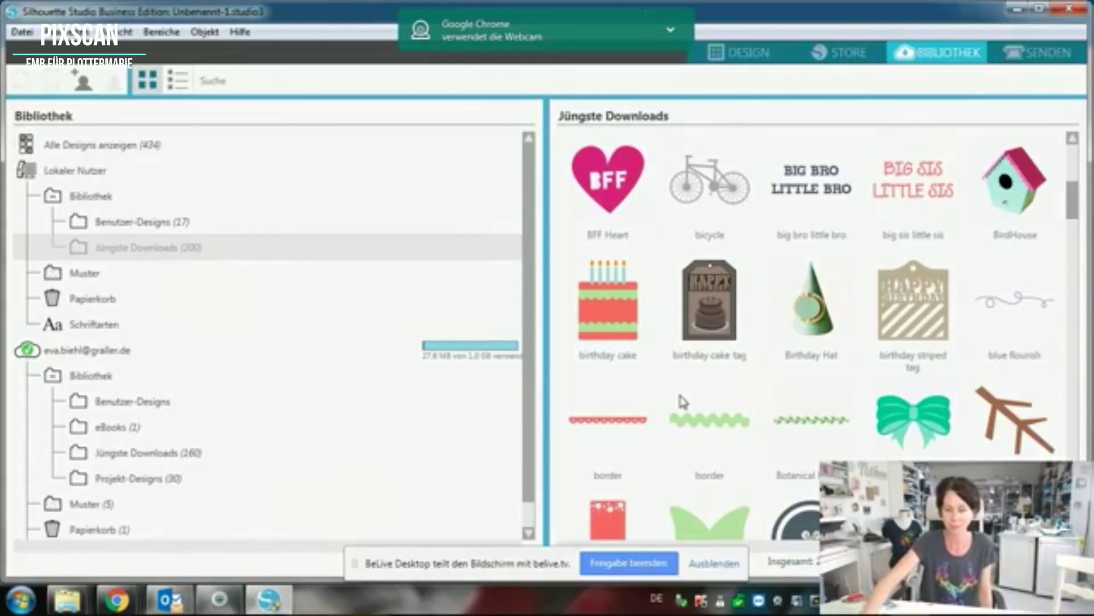
{"action": "scroll", "coordinate": [778, 384], "scroll_direction": "down", "scroll_amount": 3}
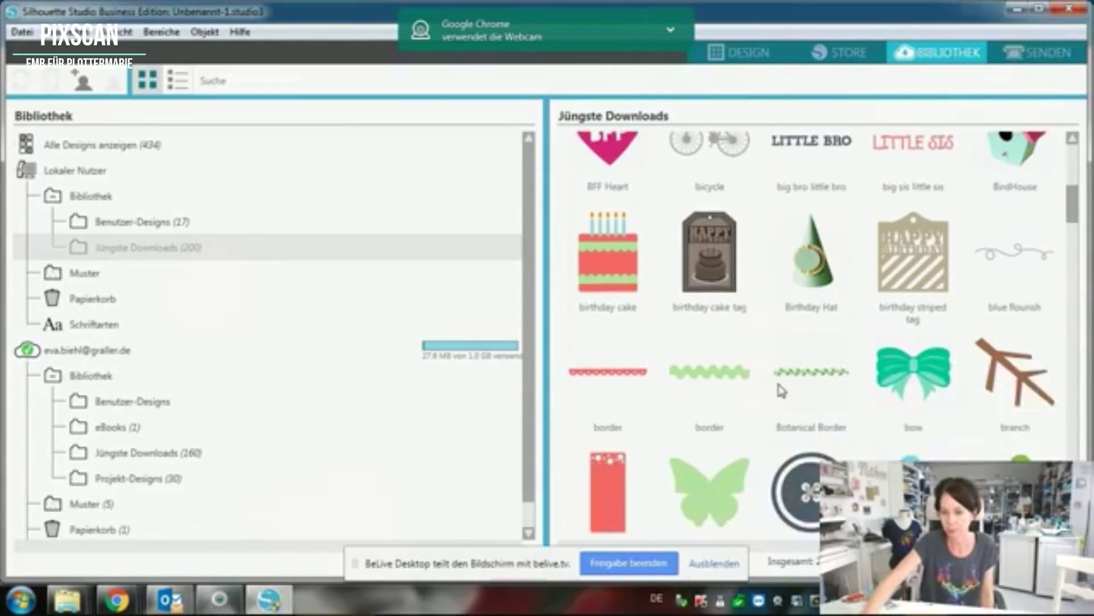
{"action": "scroll", "coordinate": [781, 390], "scroll_direction": "down", "scroll_amount": 10}
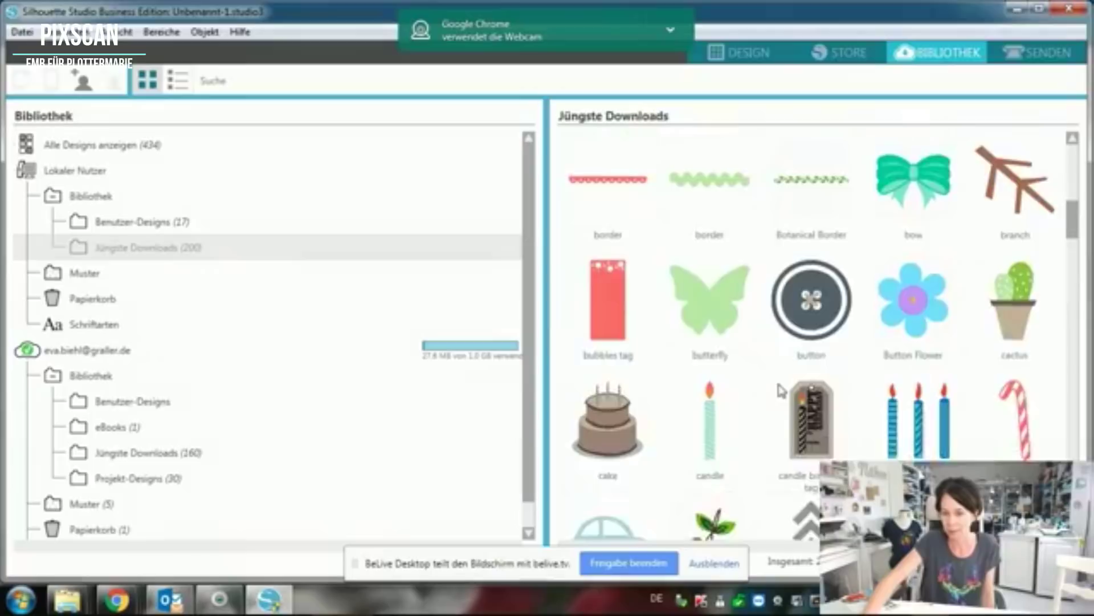
{"action": "scroll", "coordinate": [781, 390], "scroll_direction": "down", "scroll_amount": 6}
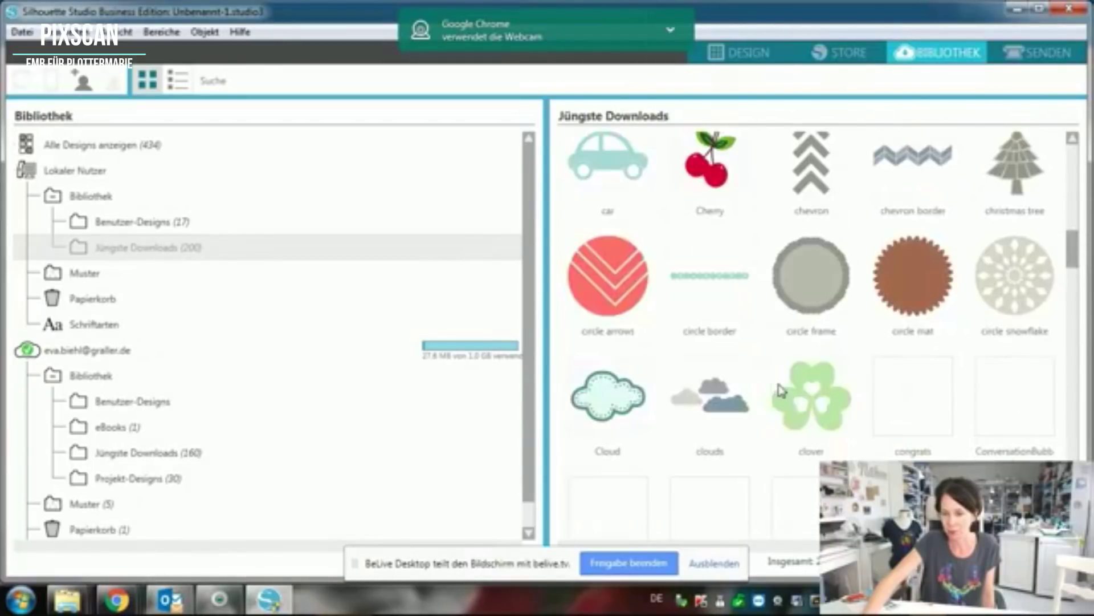
{"action": "scroll", "coordinate": [781, 389], "scroll_direction": "down", "scroll_amount": 7}
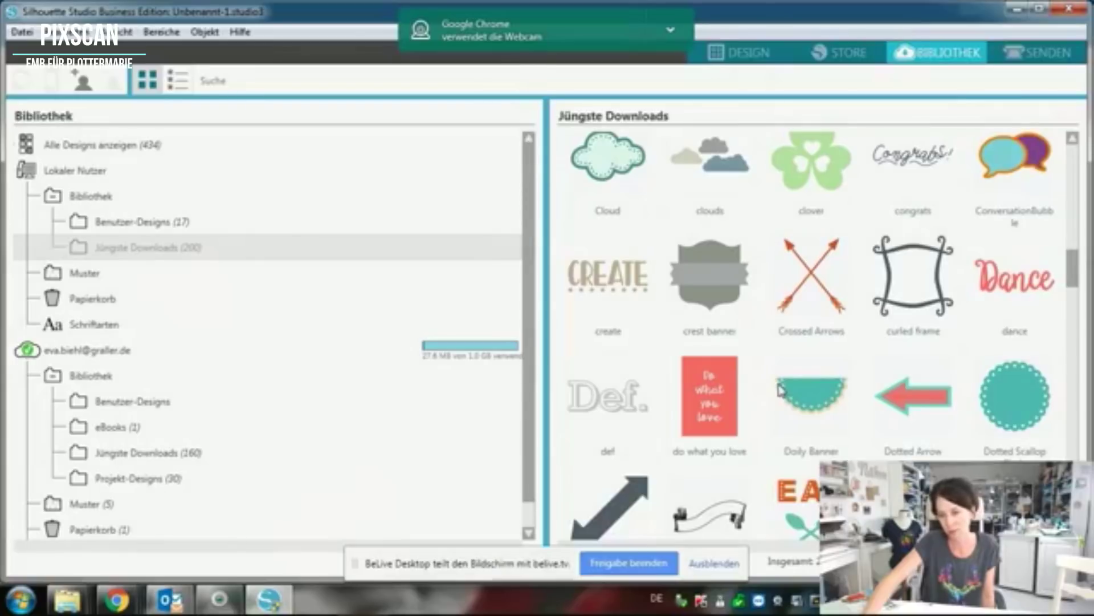
{"action": "scroll", "coordinate": [781, 390], "scroll_direction": "down", "scroll_amount": 10}
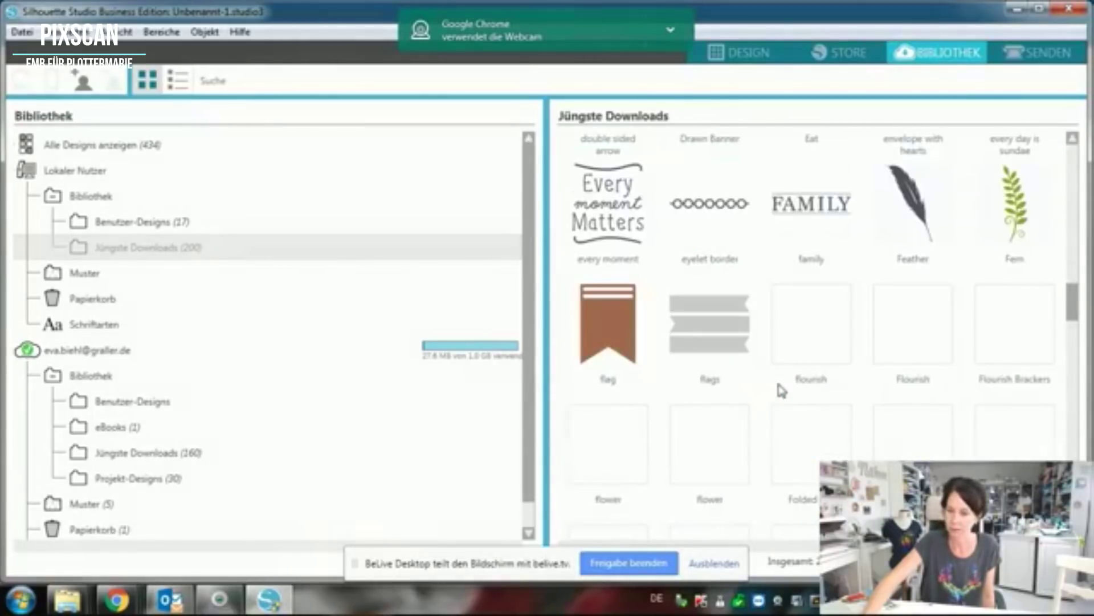
{"action": "scroll", "coordinate": [782, 391], "scroll_direction": "down", "scroll_amount": 3}
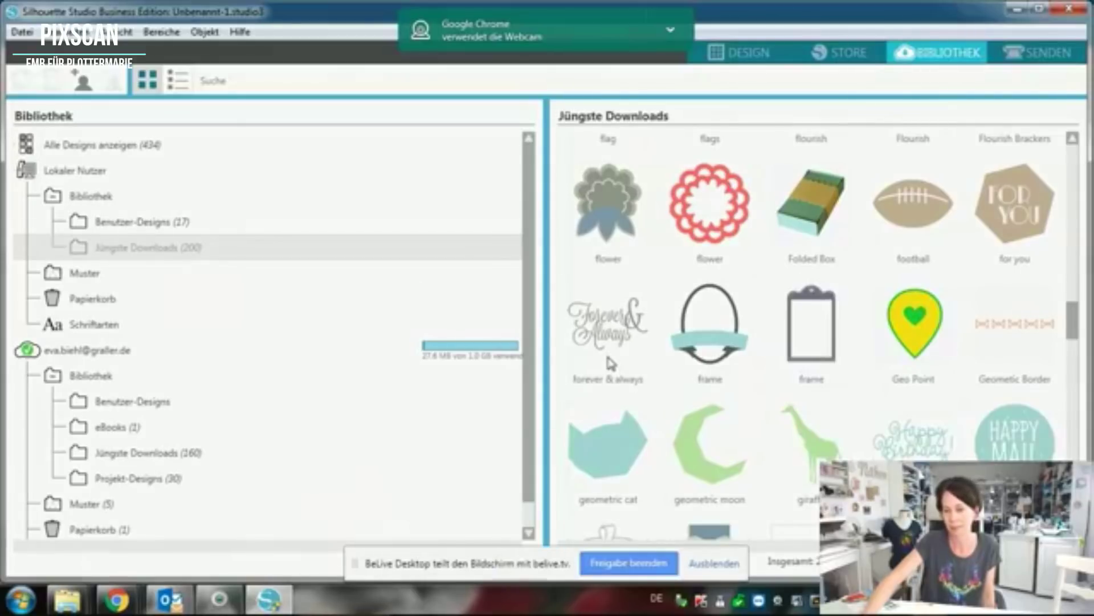
{"action": "scroll", "coordinate": [860, 445], "scroll_direction": "down", "scroll_amount": 5}
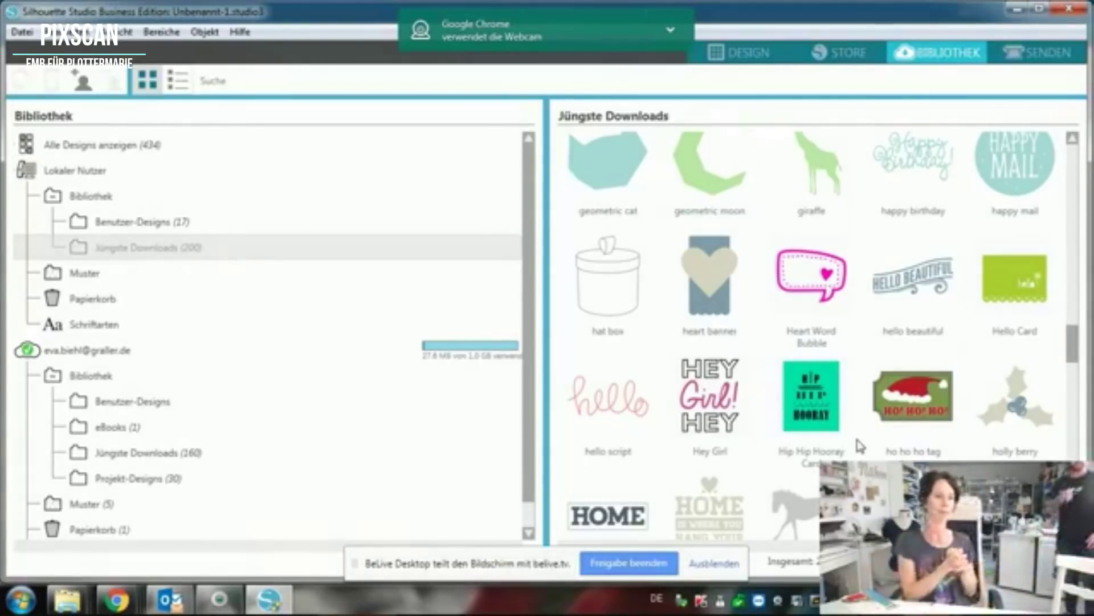
{"action": "key", "text": "XF86Calculator"}
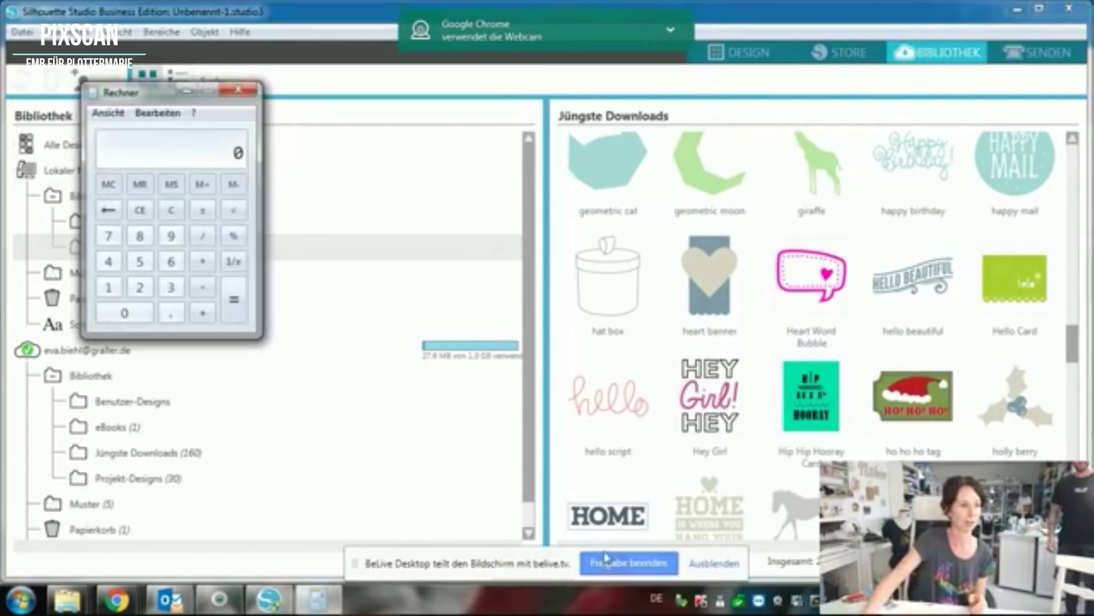
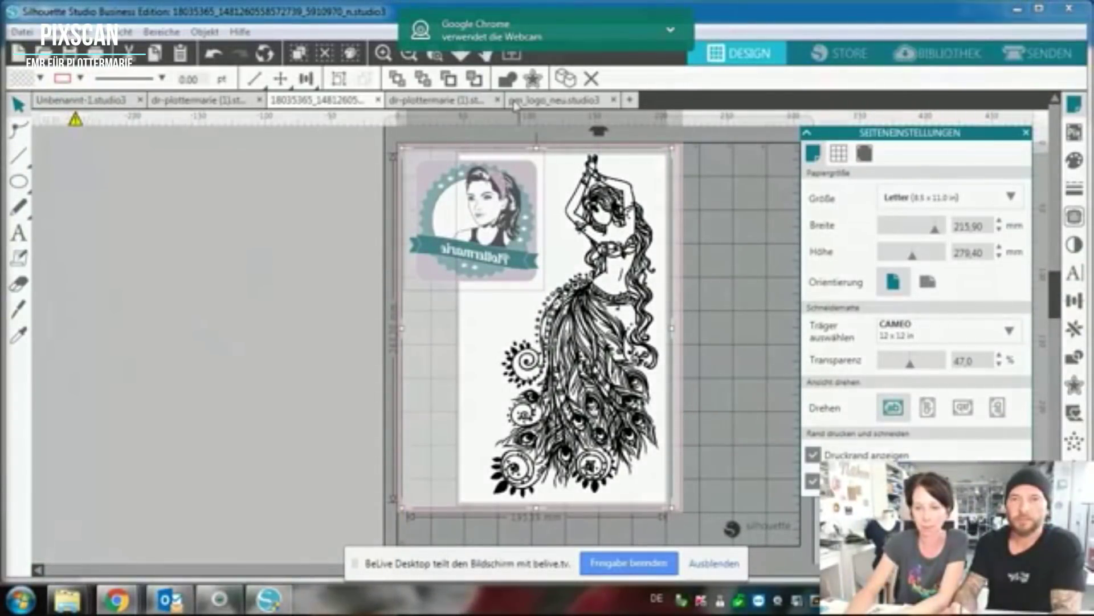
Close the pm_logo_neu document and the second dr-plottermarie (1) document without saving either one.
{"action": "left_click", "coordinate": [615, 101]}
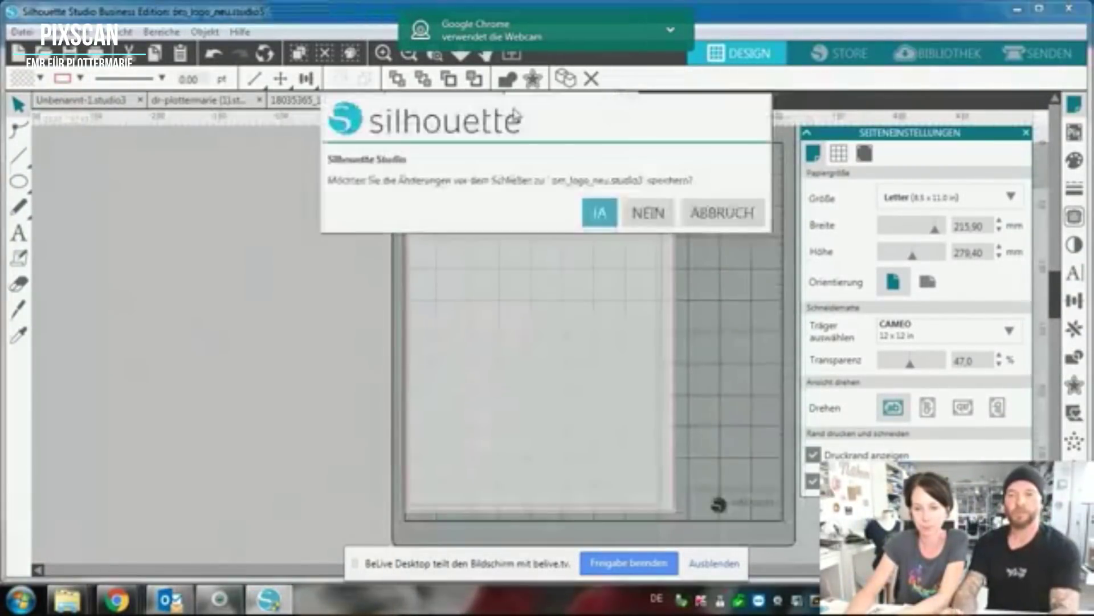
{"action": "left_click", "coordinate": [650, 223]}
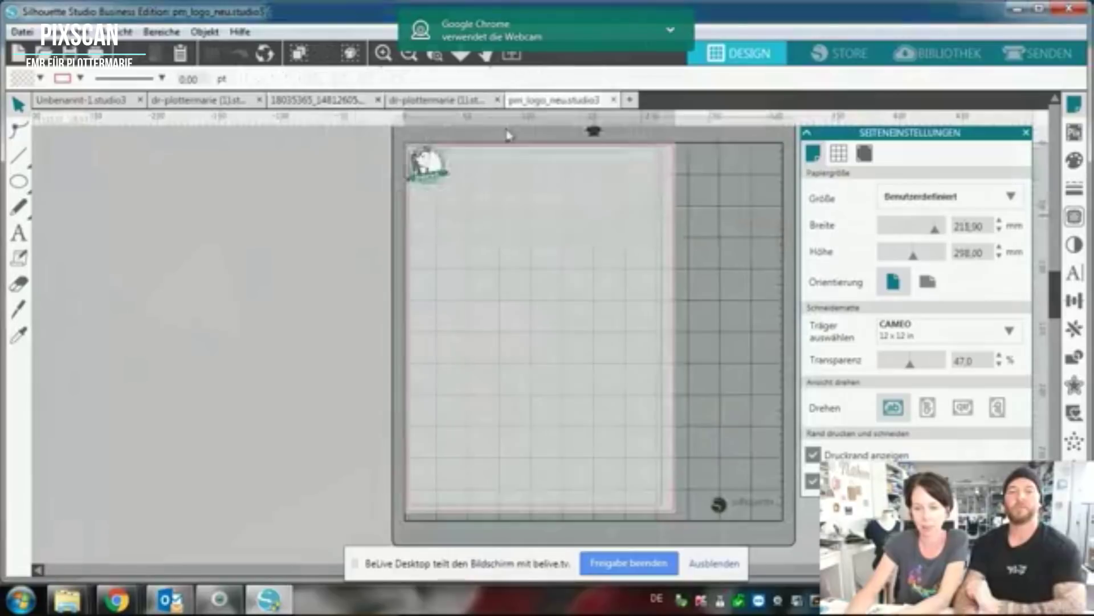
{"action": "left_click", "coordinate": [498, 100]}
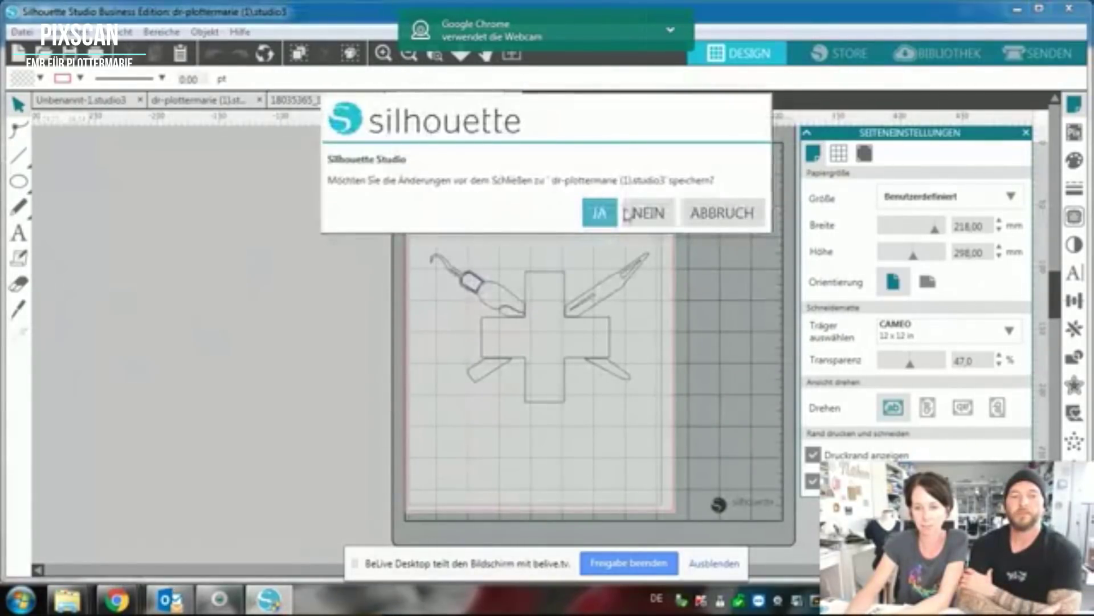
{"action": "left_click", "coordinate": [627, 214]}
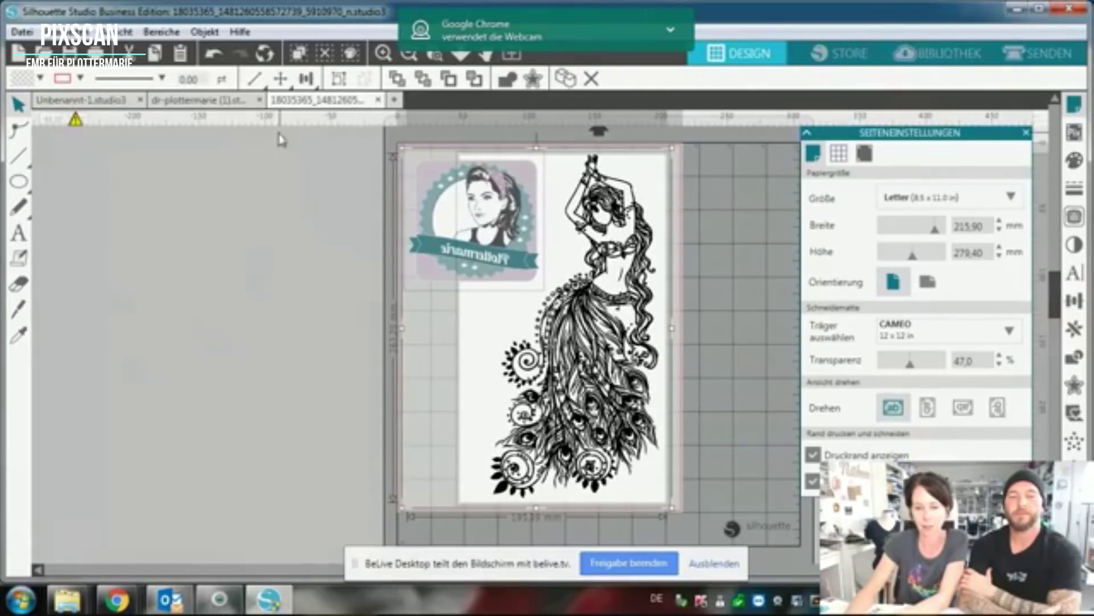
Create a new blank document and display the PixScan settings beside the mat, clear of the page.
{"action": "left_click", "coordinate": [393, 100]}
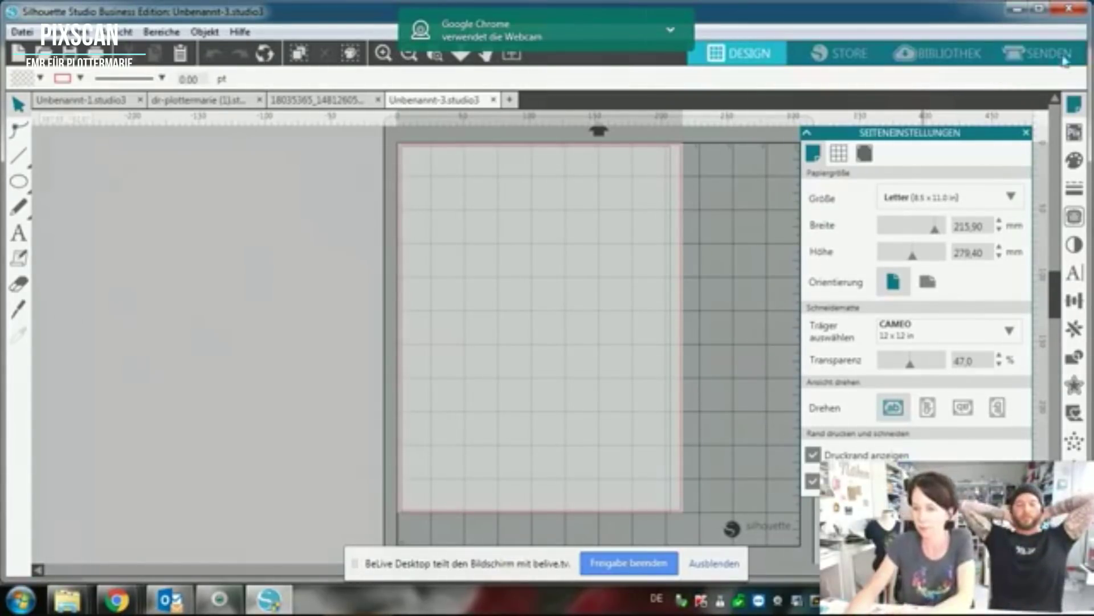
{"action": "left_click", "coordinate": [1075, 134]}
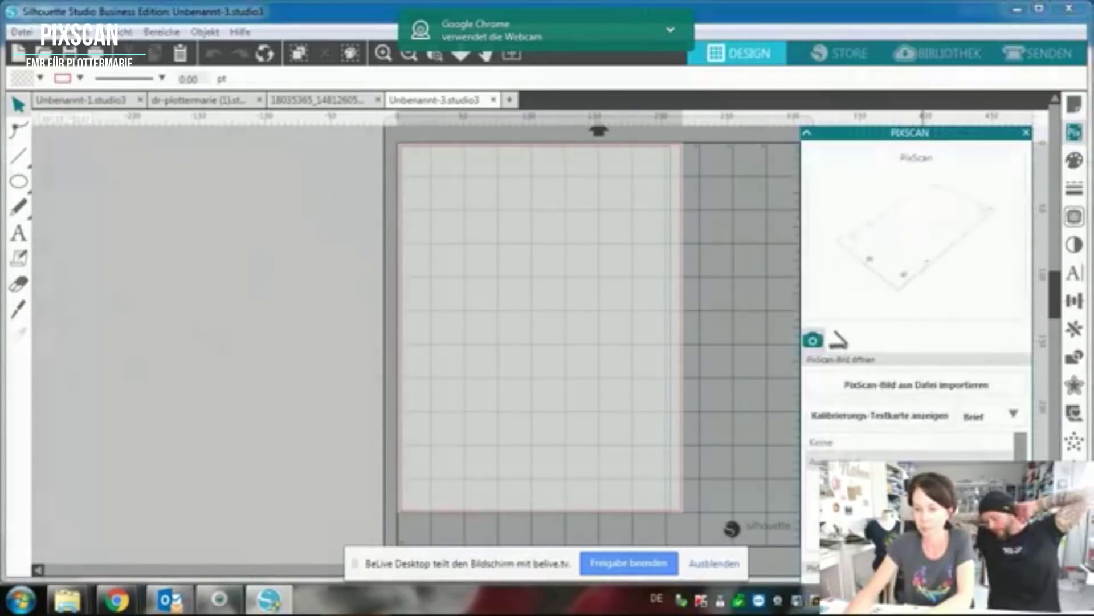
{"action": "left_click_drag", "start_coordinate": [881, 134], "coordinate": [186, 107]}
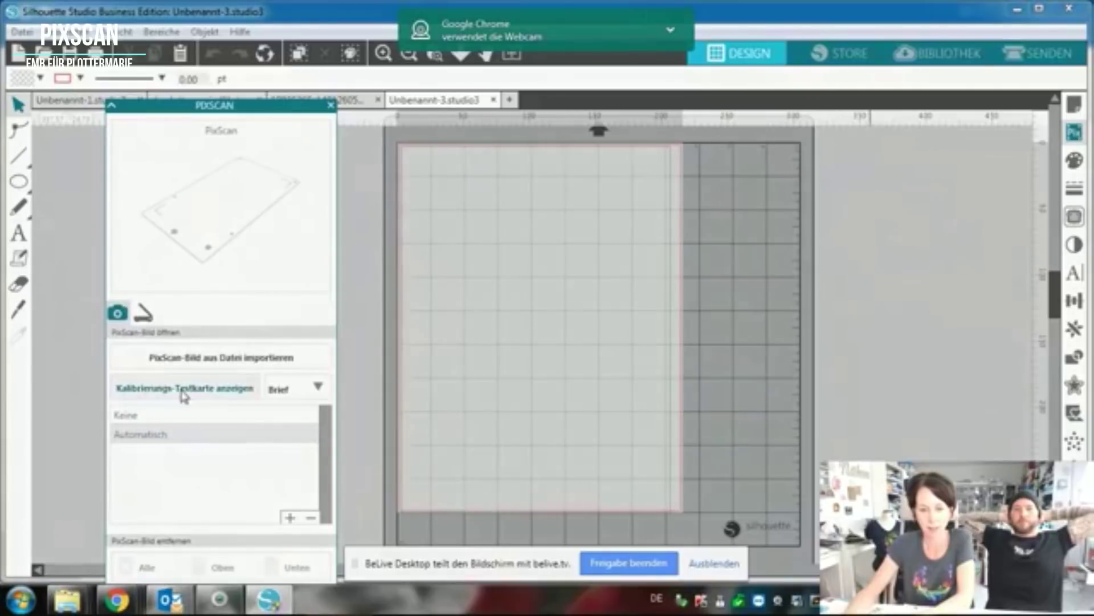
Import the PixScan photo IMG_2751 from the 116__05 folder under DCIM on the SDHC card, continuing without calibration.
{"action": "left_click", "coordinate": [198, 357]}
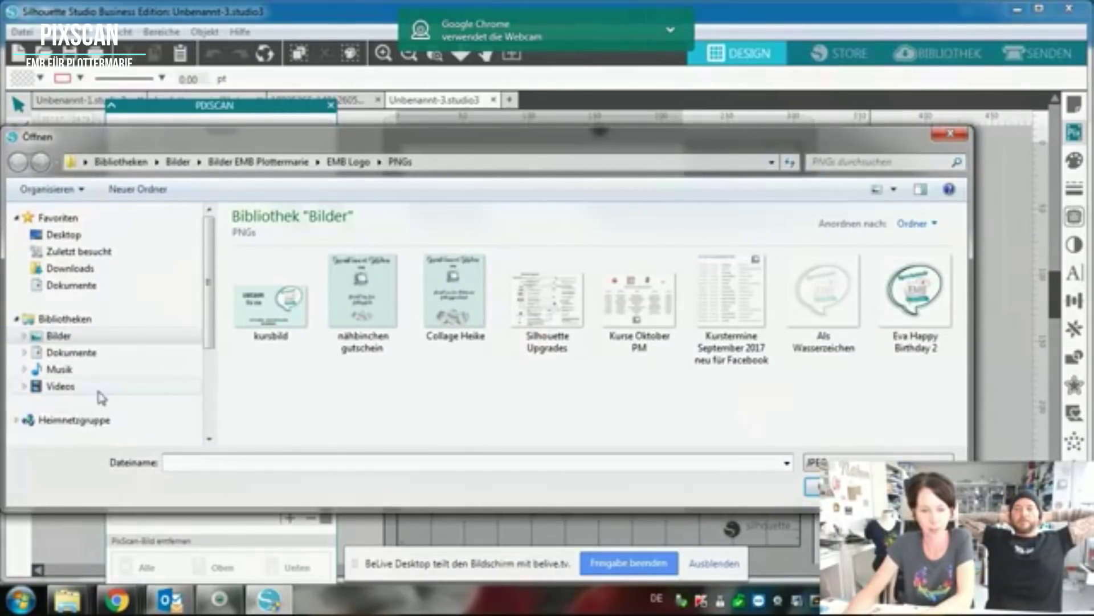
{"action": "left_click", "coordinate": [80, 386]}
{"action": "left_click", "coordinate": [86, 345]}
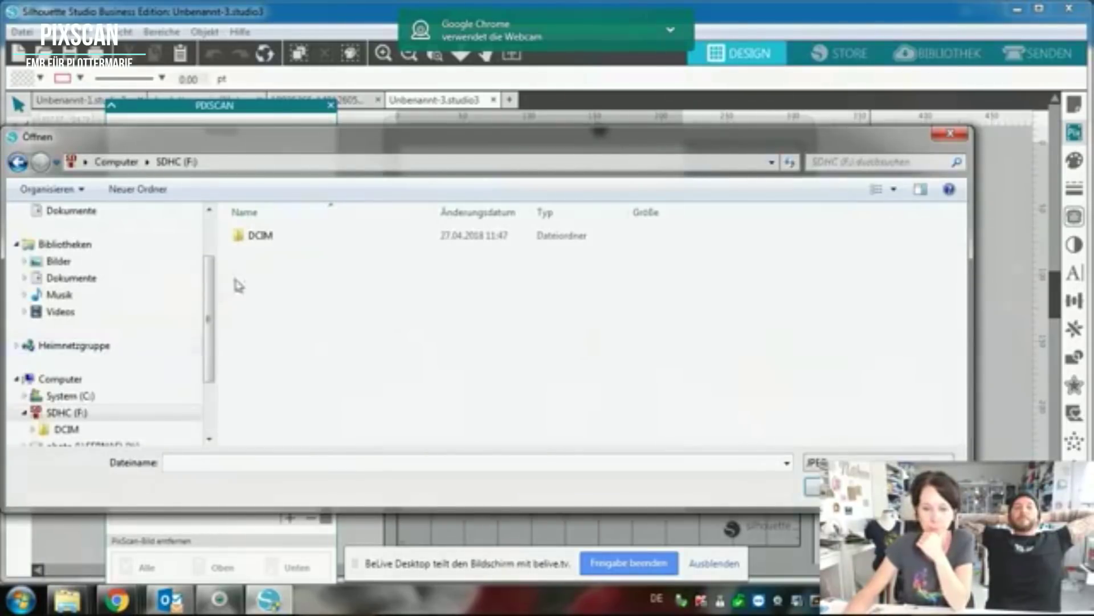
{"action": "double_click", "coordinate": [294, 237]}
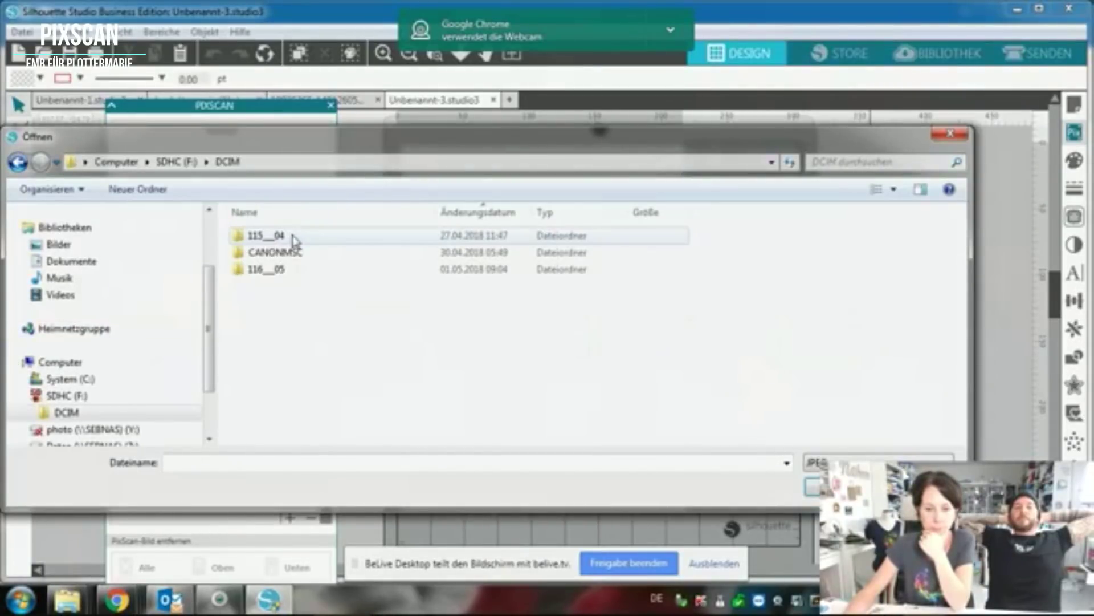
{"action": "double_click", "coordinate": [290, 270]}
{"action": "scroll", "coordinate": [582, 390], "scroll_direction": "down", "scroll_amount": 1}
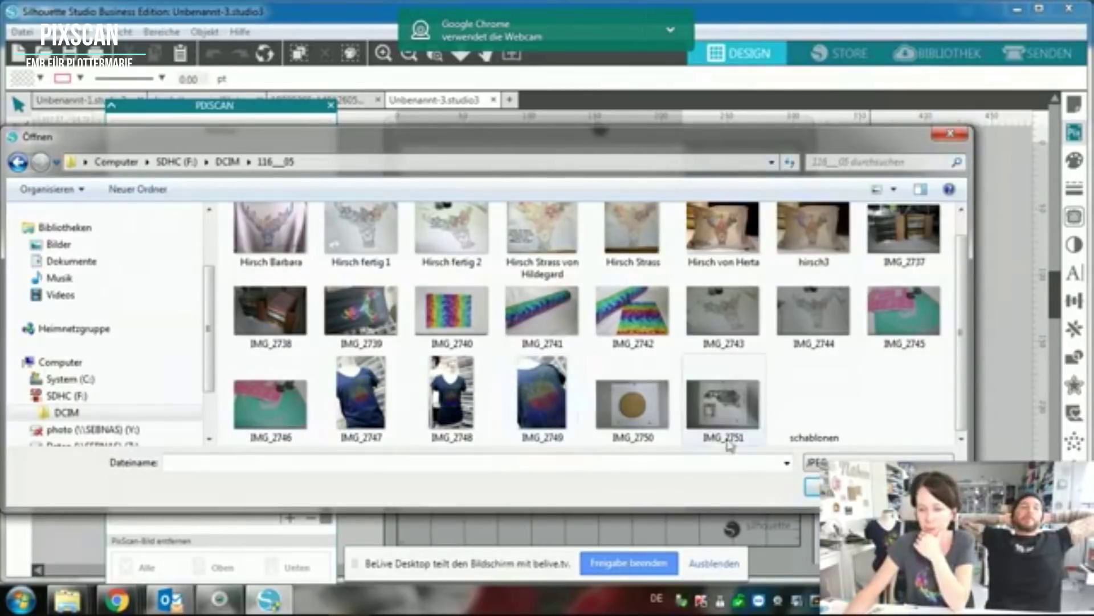
{"action": "double_click", "coordinate": [727, 419]}
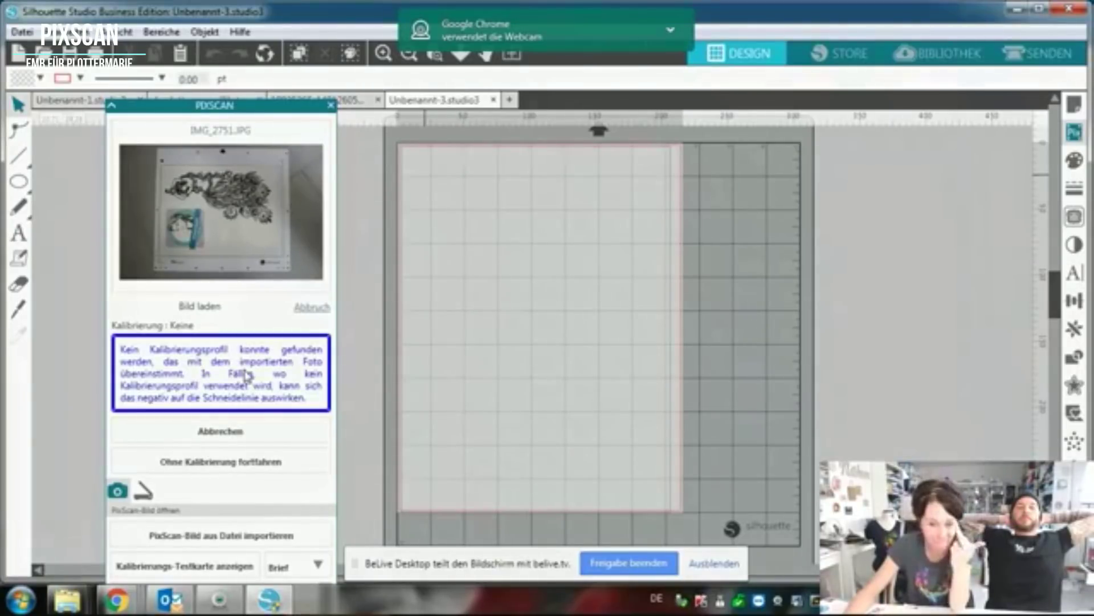
{"action": "left_click", "coordinate": [284, 460]}
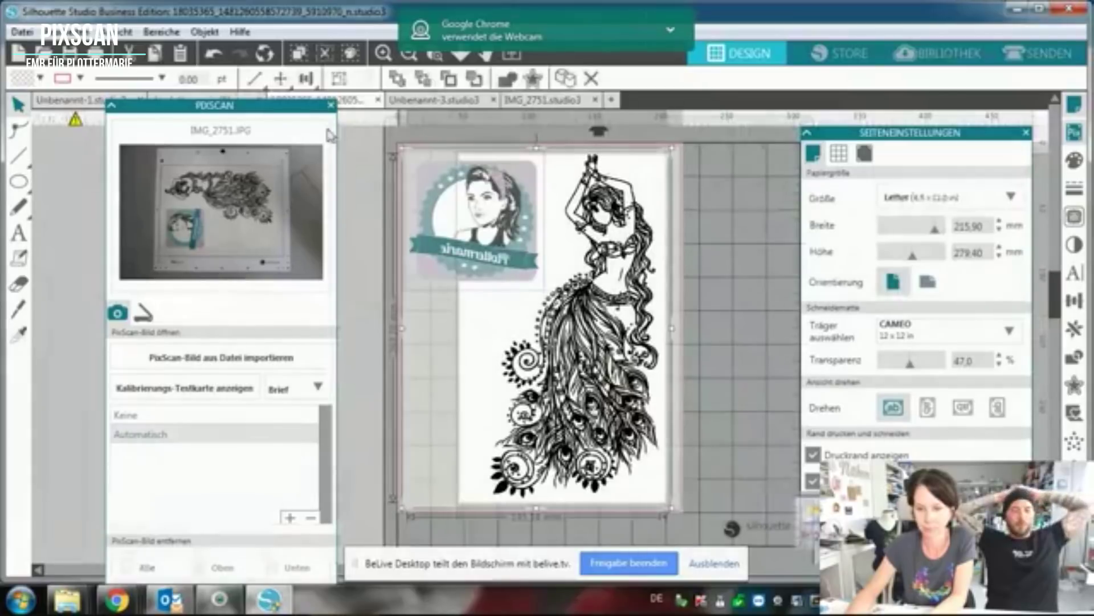
Switch to the IMG_2751 document and clear the PixScan settings and screen-sharing notice away so the whole mat is visible.
{"action": "left_click", "coordinate": [539, 101]}
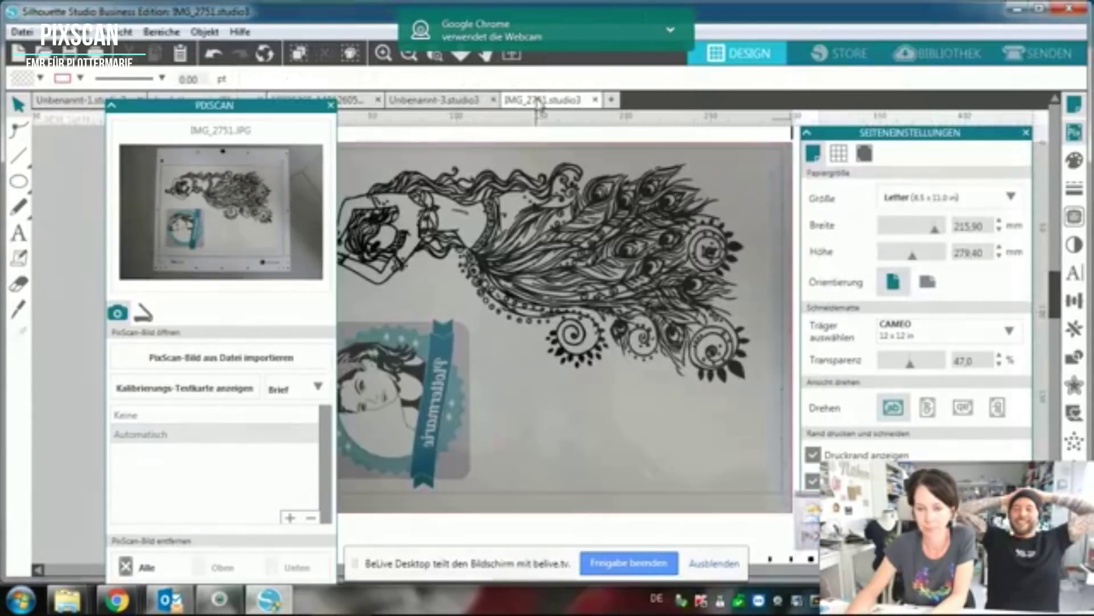
{"action": "left_click", "coordinate": [331, 107]}
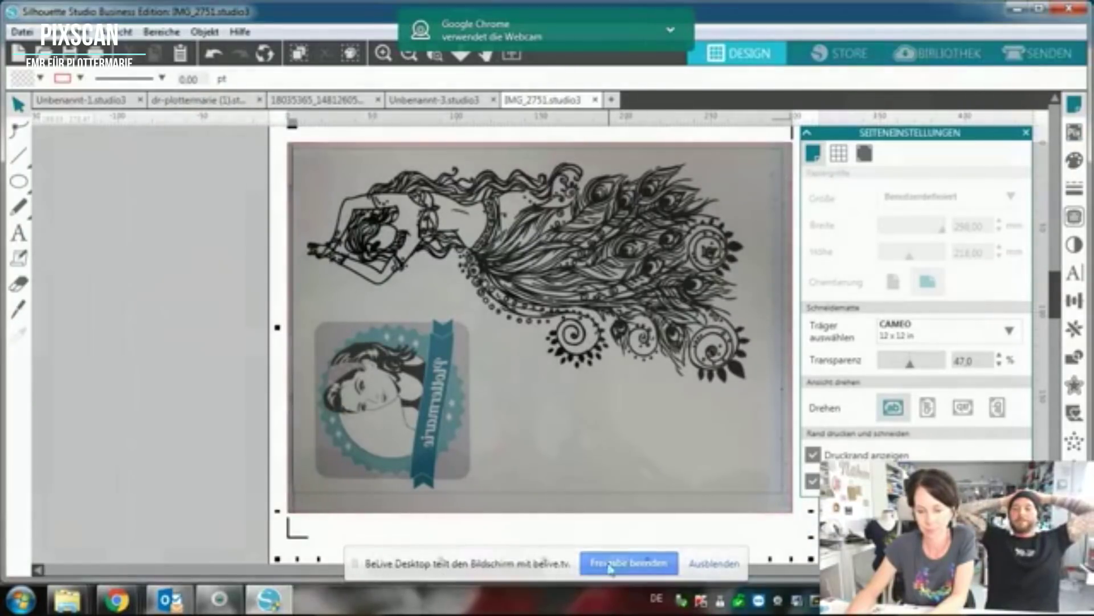
{"action": "left_click", "coordinate": [722, 567]}
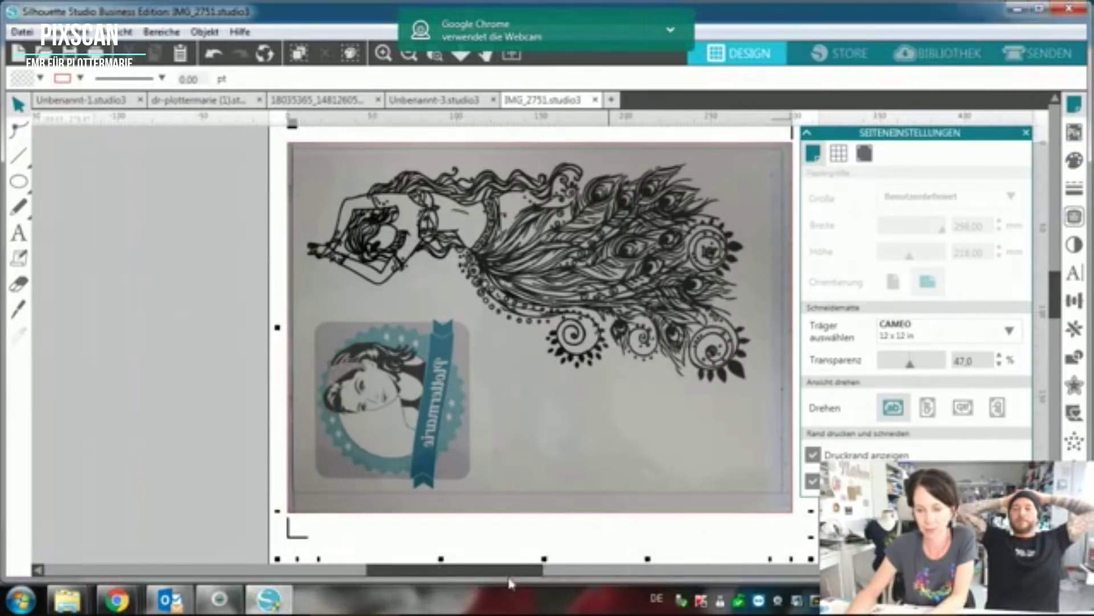
{"action": "left_click_drag", "start_coordinate": [508, 578], "coordinate": [540, 580]}
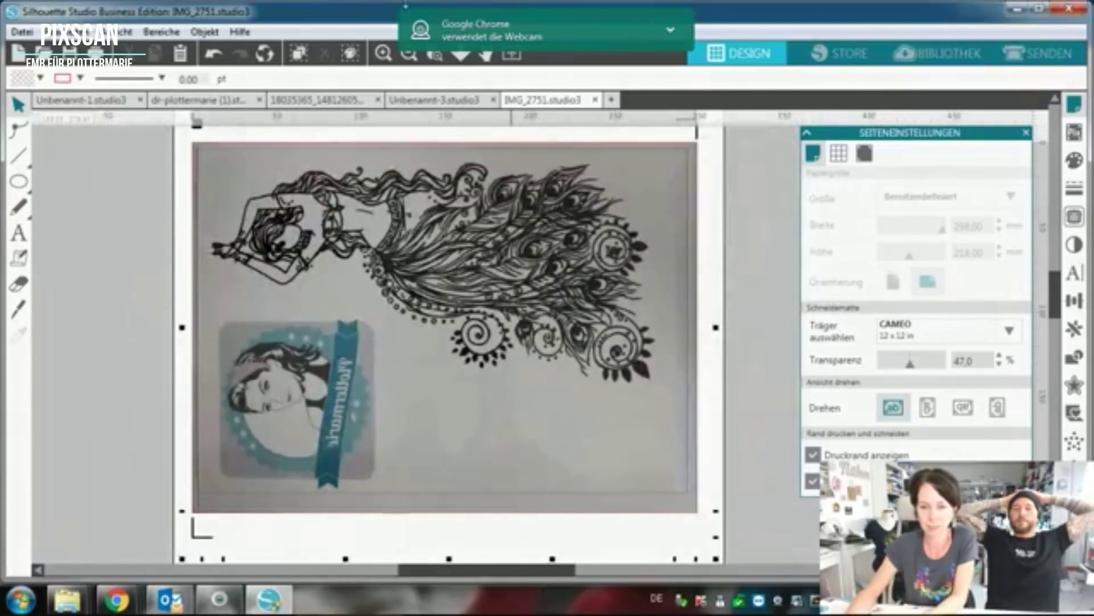
{"action": "scroll", "coordinate": [599, 124], "scroll_direction": "down", "scroll_amount": 2}
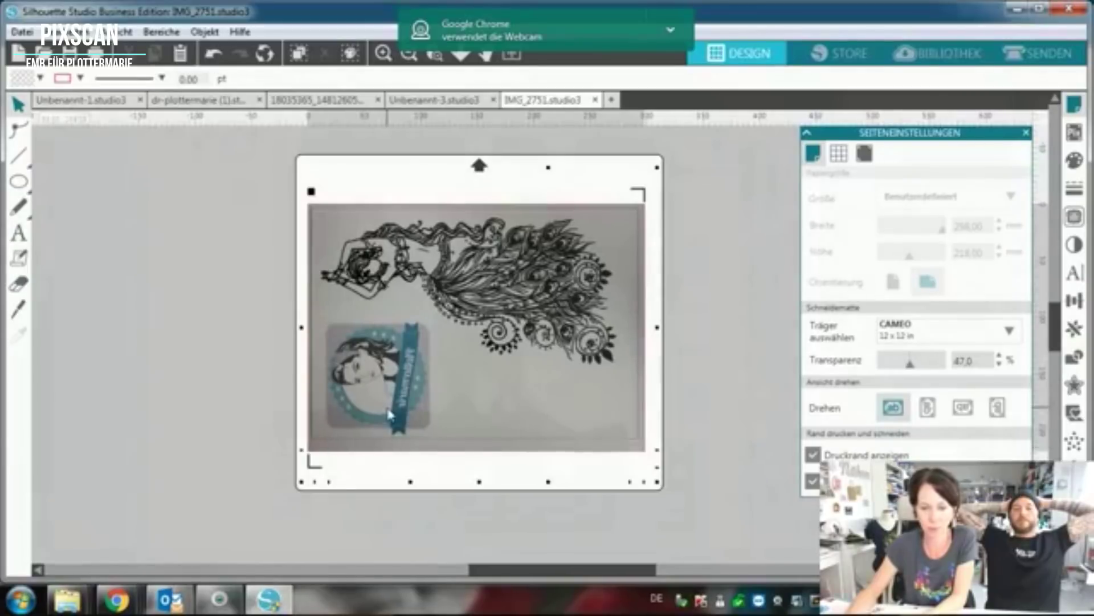
Draw a rounded rectangle around the logo badge in the photo and nudge it to line up with the badge.
{"action": "left_click", "coordinate": [19, 181]}
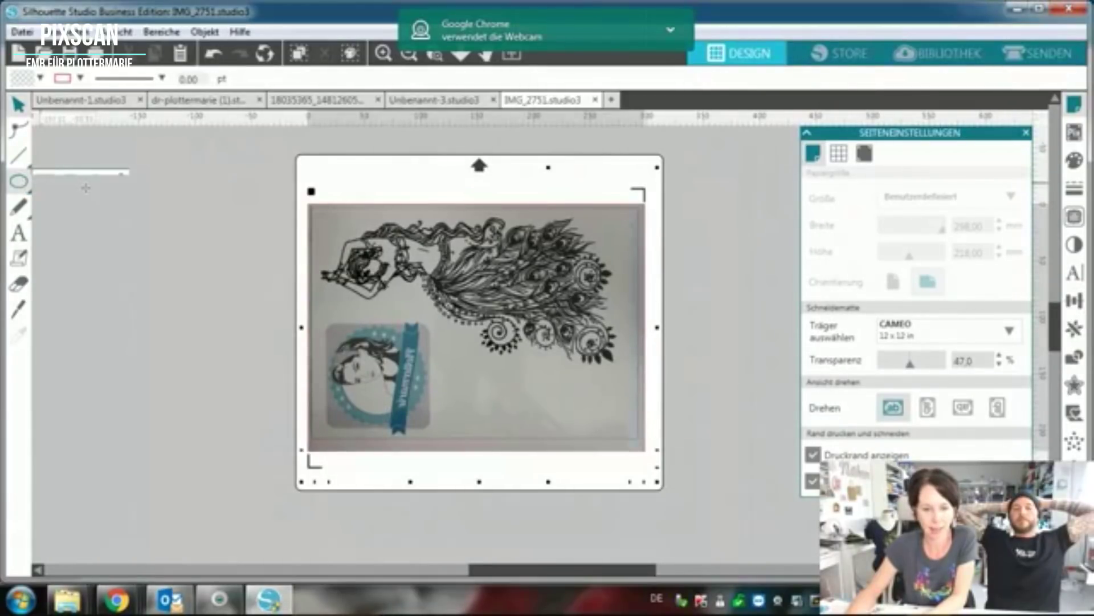
{"action": "left_click", "coordinate": [69, 184]}
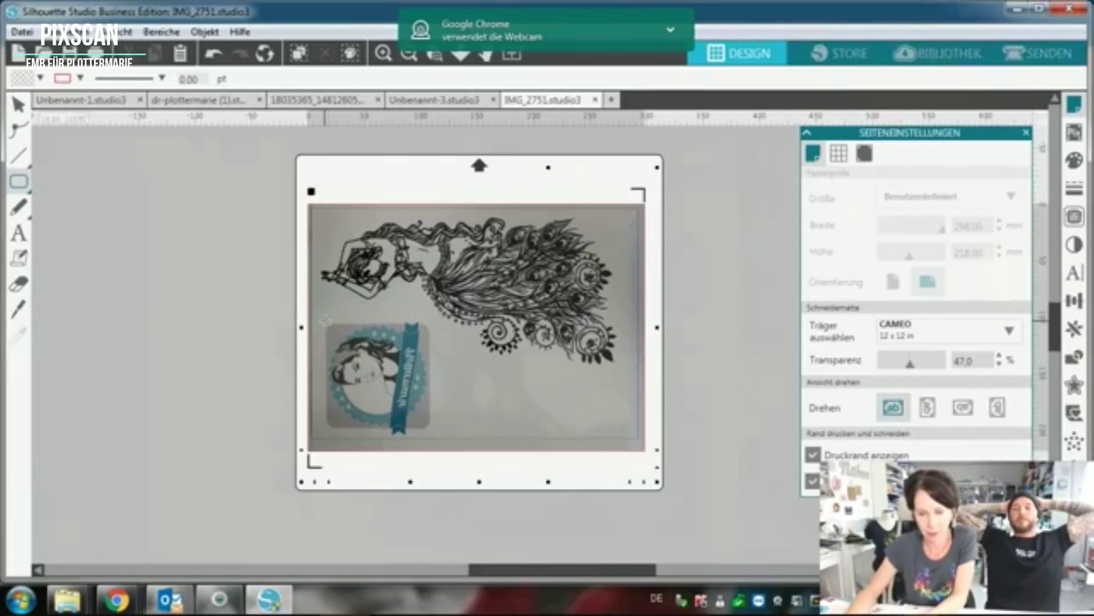
{"action": "left_click_drag", "start_coordinate": [323, 319], "coordinate": [432, 438]}
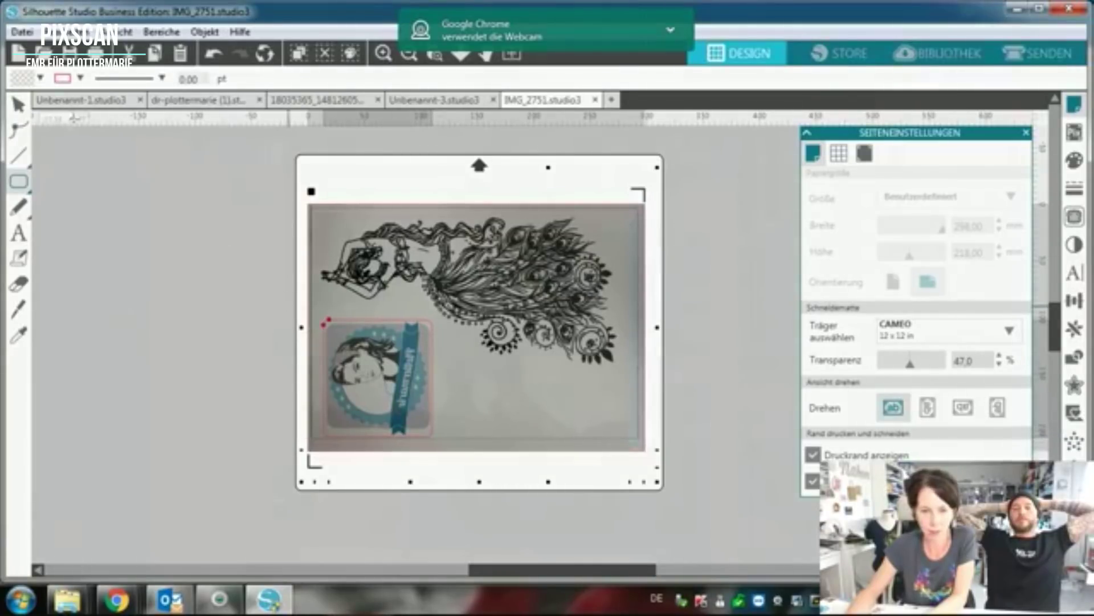
{"action": "left_click", "coordinate": [19, 104]}
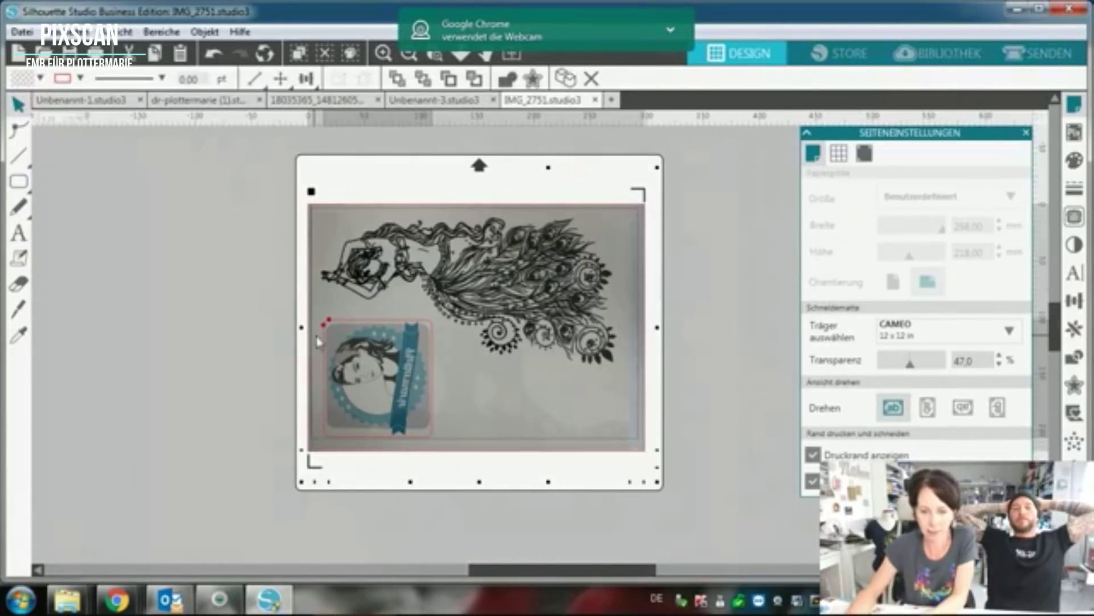
{"action": "left_click_drag", "start_coordinate": [328, 331], "coordinate": [326, 328]}
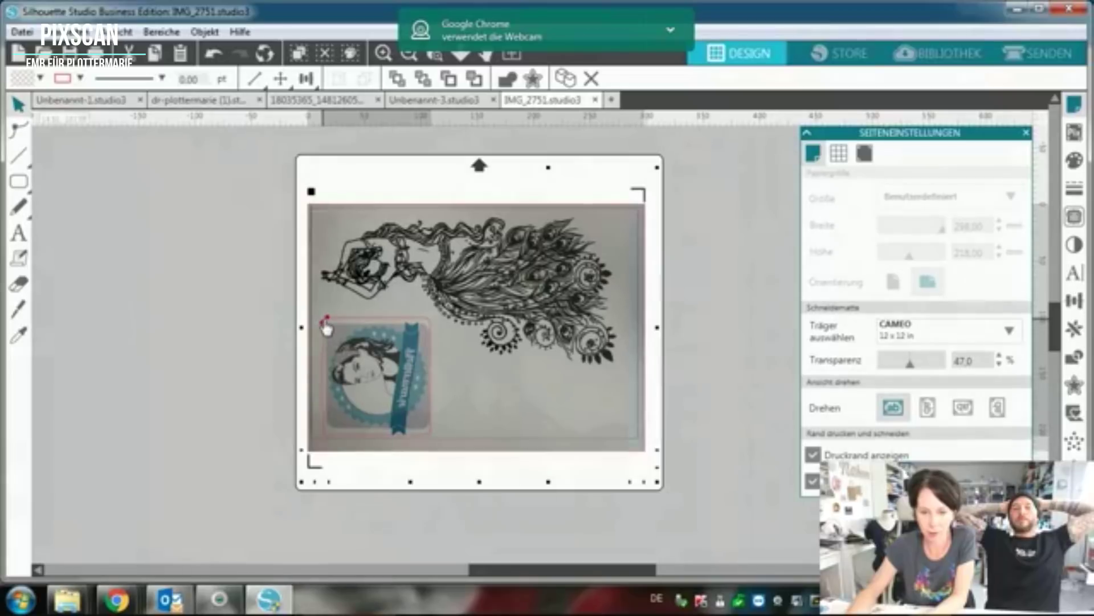
Widen the rounded rectangle slightly to enclose the badge, and move it off the mat to its lower left.
{"action": "left_click", "coordinate": [326, 324]}
{"action": "left_click_drag", "start_coordinate": [437, 377], "coordinate": [442, 377]}
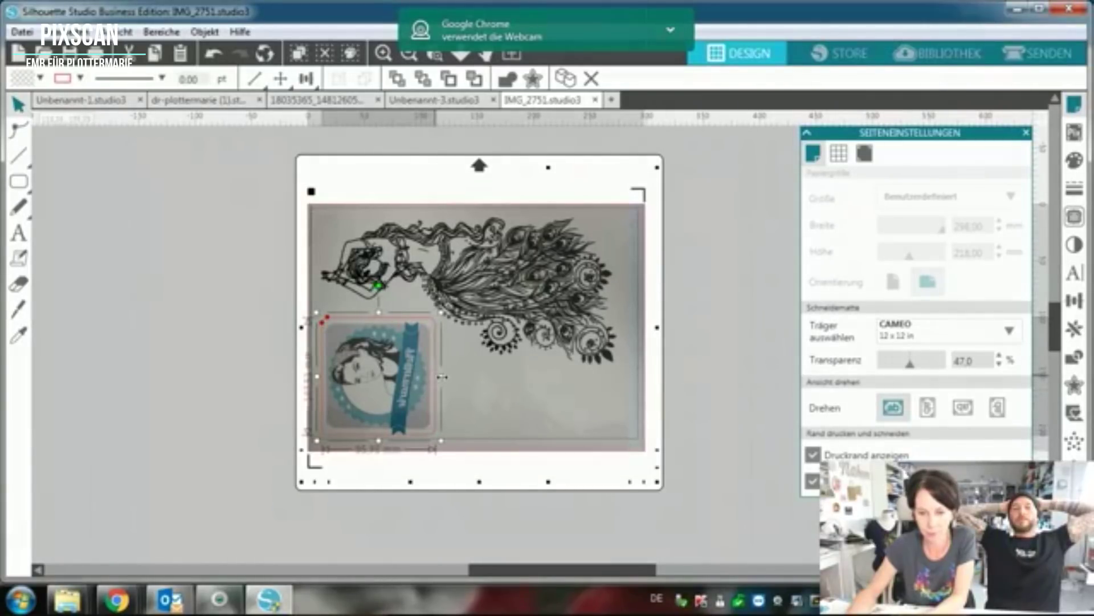
{"action": "left_click", "coordinate": [234, 329]}
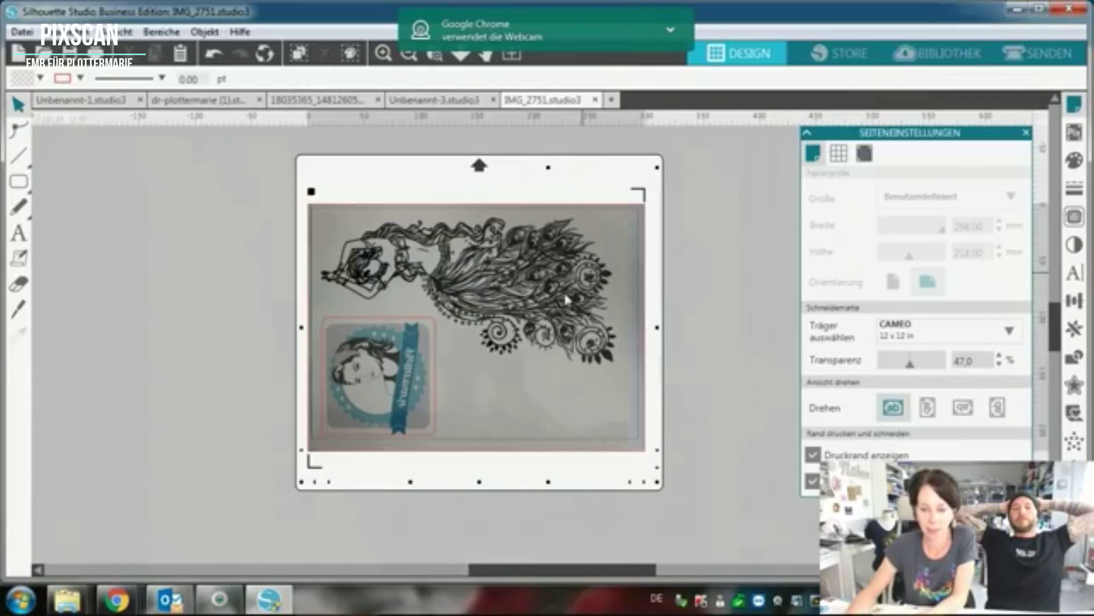
{"action": "left_click_drag", "start_coordinate": [441, 379], "coordinate": [141, 523]}
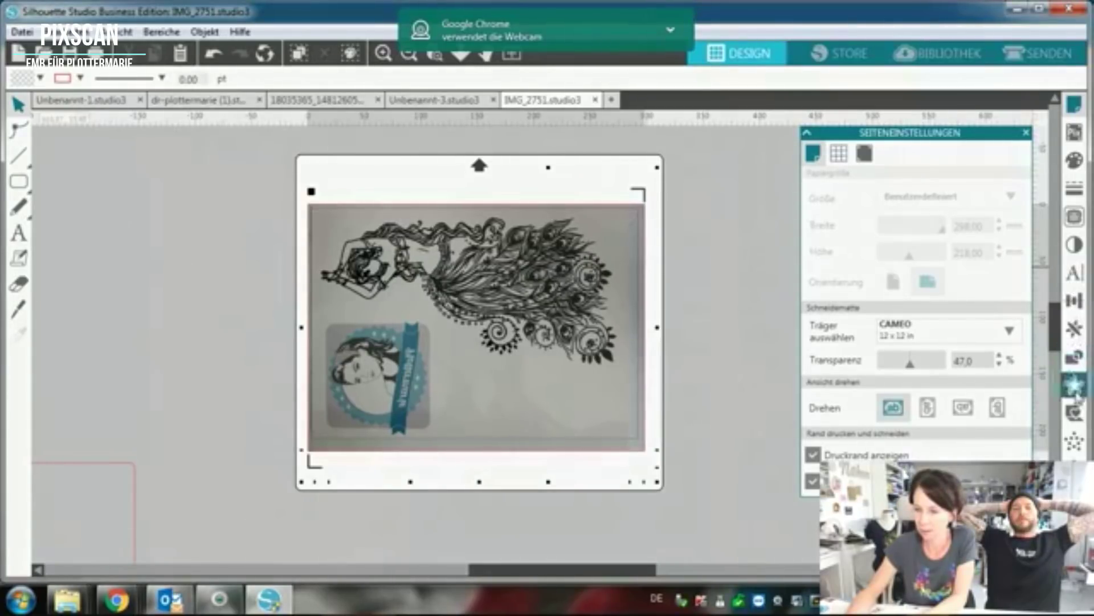
Select the area containing the dancer artwork for tracing and set the trace threshold to 33 %.
{"action": "left_click", "coordinate": [1076, 334]}
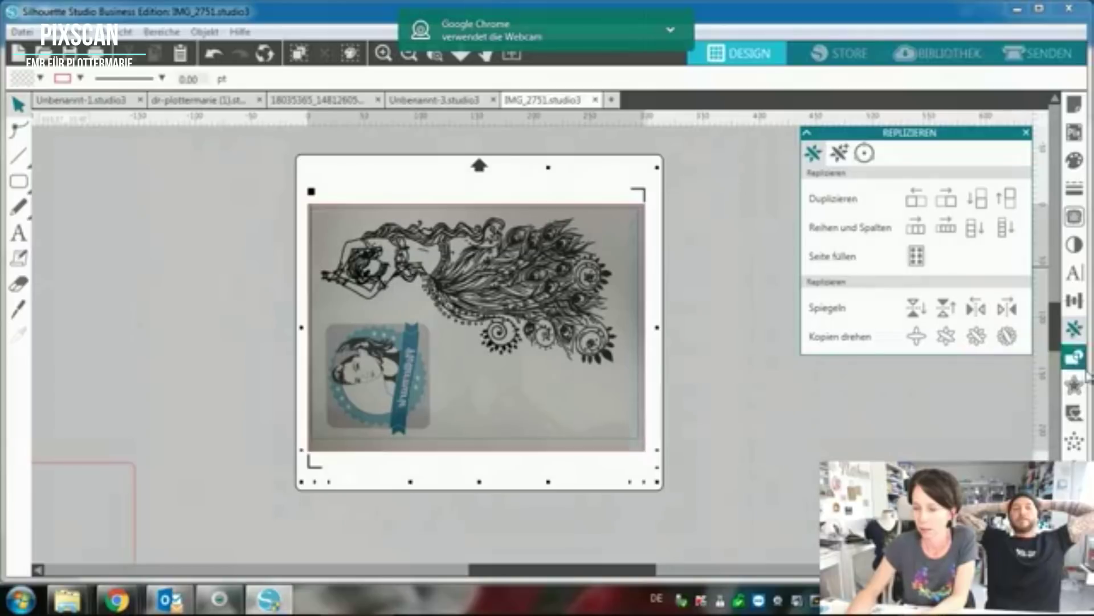
{"action": "left_click", "coordinate": [1075, 217]}
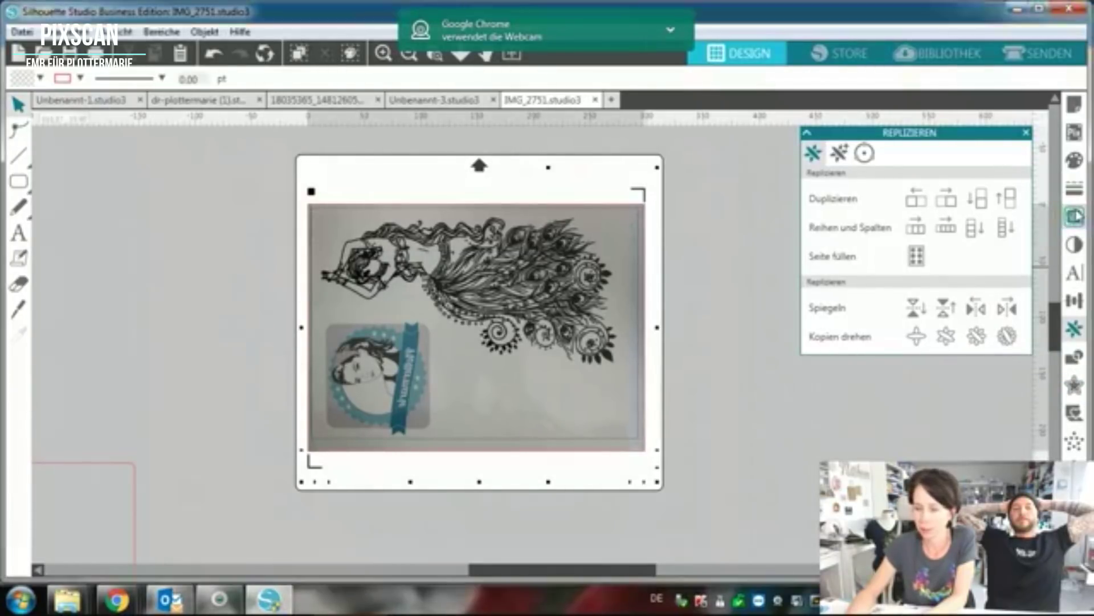
{"action": "left_click", "coordinate": [871, 206]}
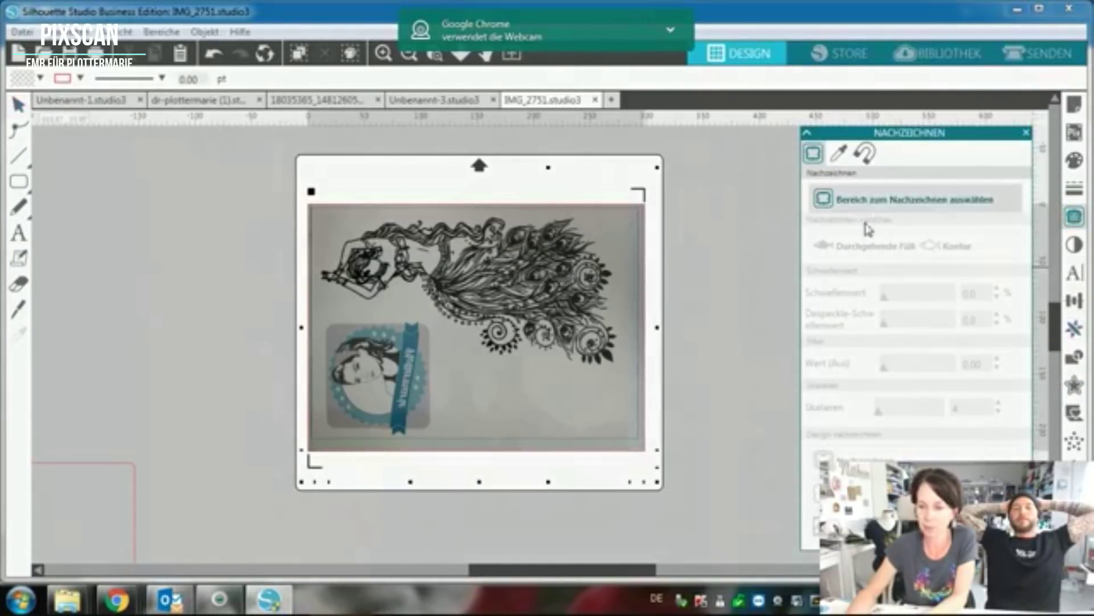
{"action": "mouse_move", "coordinate": [300, 200]}
{"action": "left_mouse_down"}
{"action": "mouse_move", "coordinate": [640, 394]}
{"action": "mouse_move", "coordinate": [659, 388]}
{"action": "left_mouse_up"}
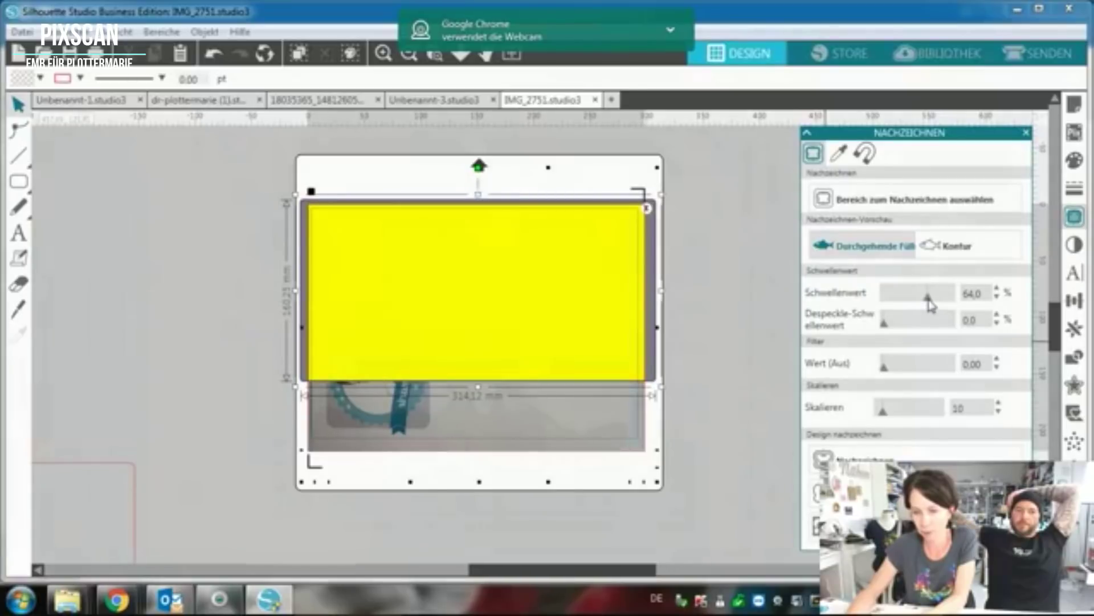
{"action": "left_click_drag", "start_coordinate": [930, 305], "coordinate": [915, 306]}
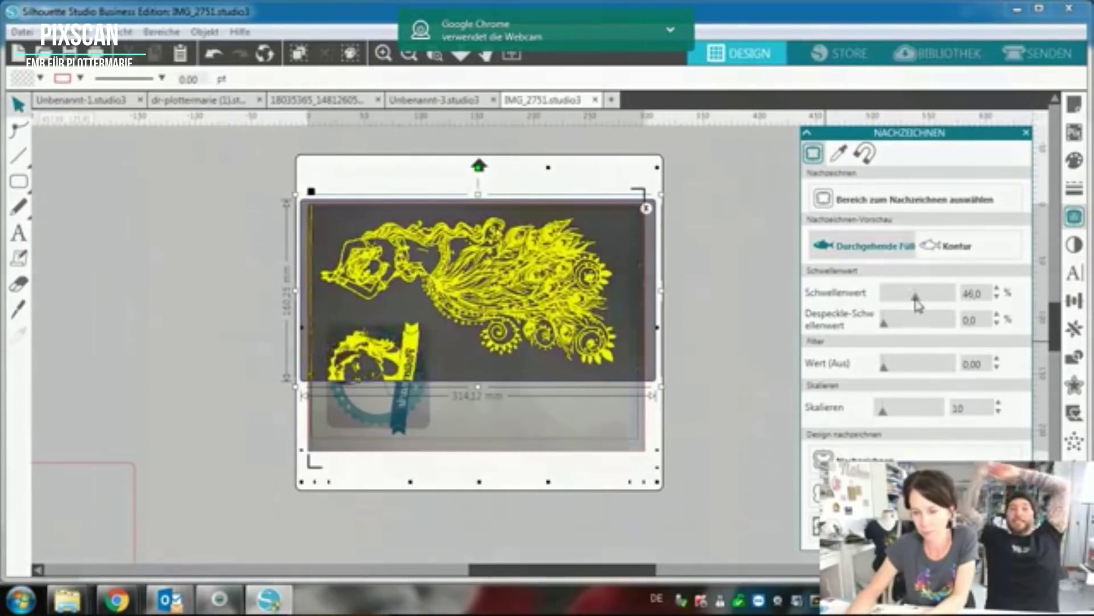
{"action": "left_click_drag", "start_coordinate": [914, 307], "coordinate": [910, 305]}
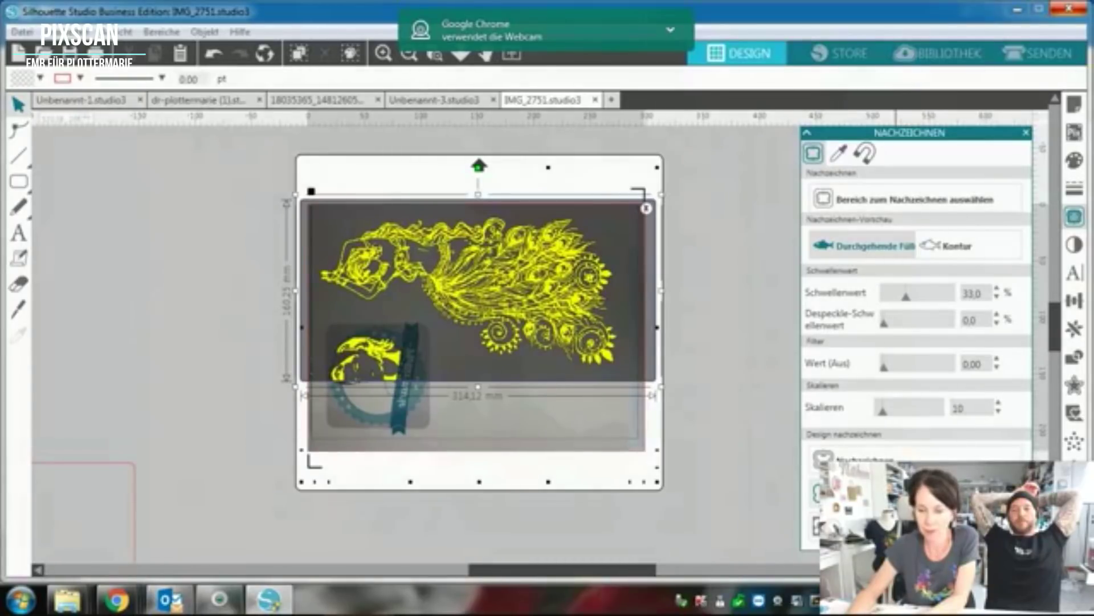
Trace the outer edge of the selected artwork and move the traced lines off the mat to the right.
{"action": "left_click", "coordinate": [1026, 132]}
{"action": "mouse_move", "coordinate": [597, 326]}
{"action": "left_mouse_down"}
{"action": "mouse_move", "coordinate": [342, 371]}
{"action": "mouse_move", "coordinate": [591, 440]}
{"action": "mouse_move", "coordinate": [855, 410]}
{"action": "mouse_move", "coordinate": [968, 321]}
{"action": "left_mouse_up"}
{"action": "left_click", "coordinate": [909, 403]}
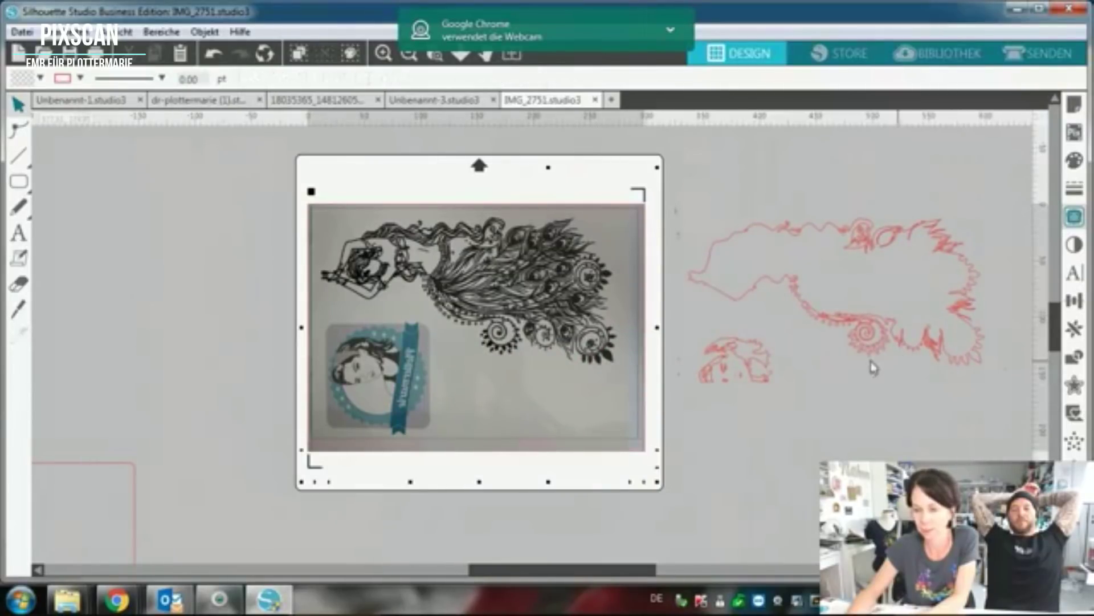
Release the compound path of the traced lines so that each outline can be edited separately.
{"action": "left_click", "coordinate": [876, 367]}
{"action": "right_click", "coordinate": [876, 364]}
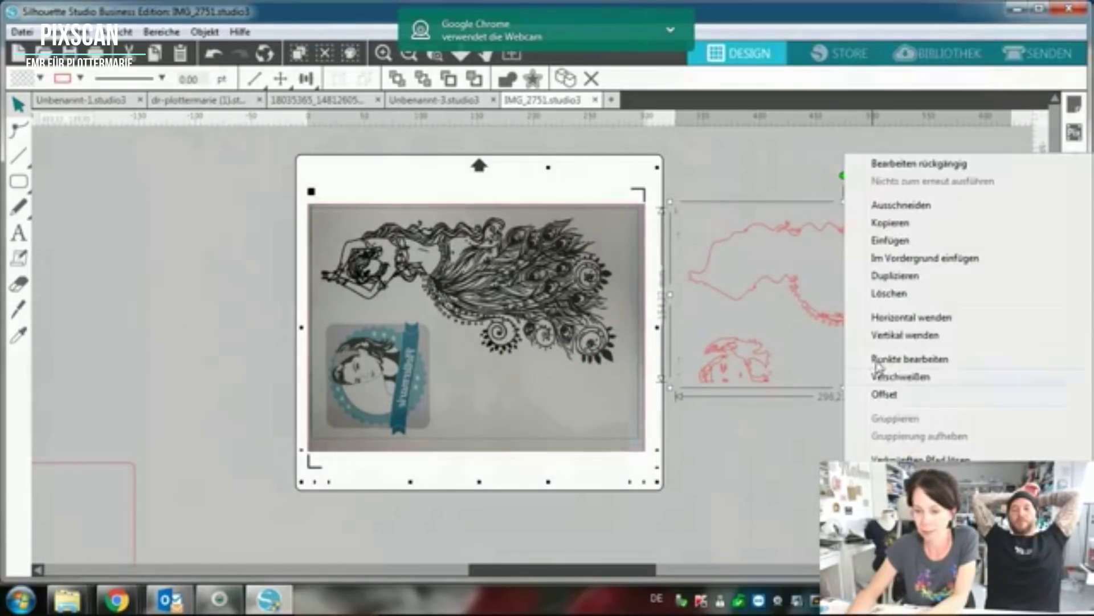
{"action": "left_click", "coordinate": [803, 444]}
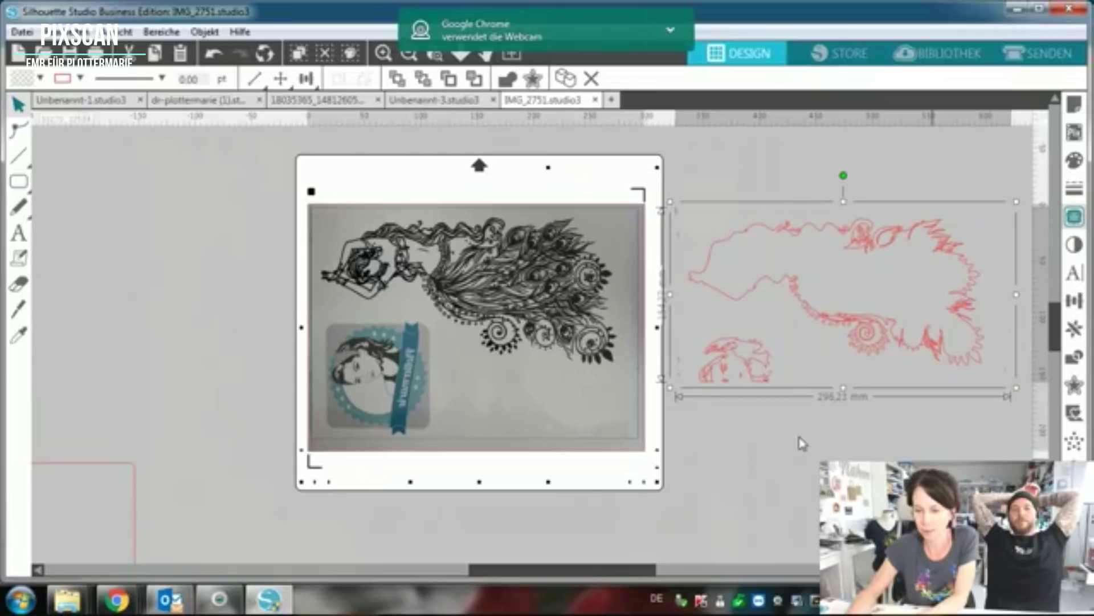
Delete the partial portrait trace and the stray fragments beside the dancer outline.
{"action": "left_click", "coordinate": [687, 331]}
{"action": "left_click_drag", "start_coordinate": [686, 330], "coordinate": [794, 408]}
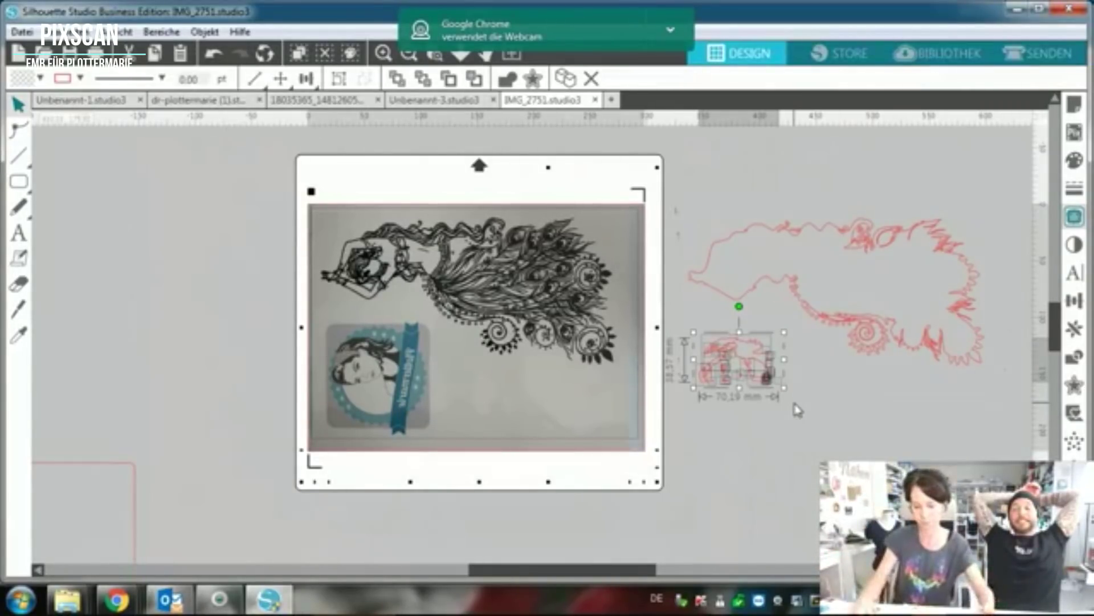
{"action": "key", "text": "Delete"}
{"action": "left_click_drag", "start_coordinate": [683, 188], "coordinate": [706, 420]}
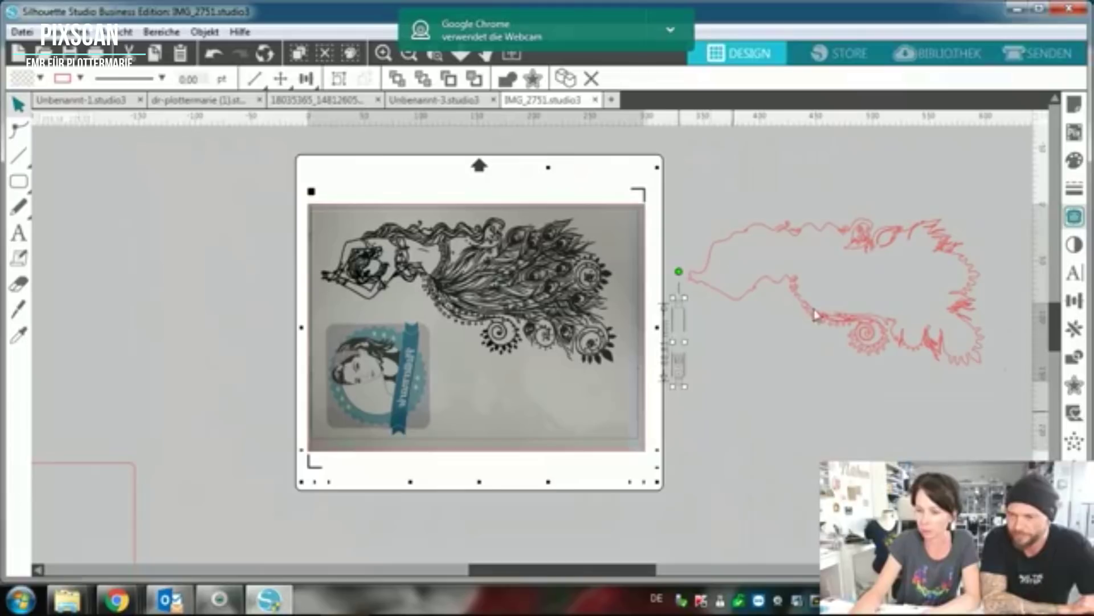
{"action": "key", "text": "Delete"}
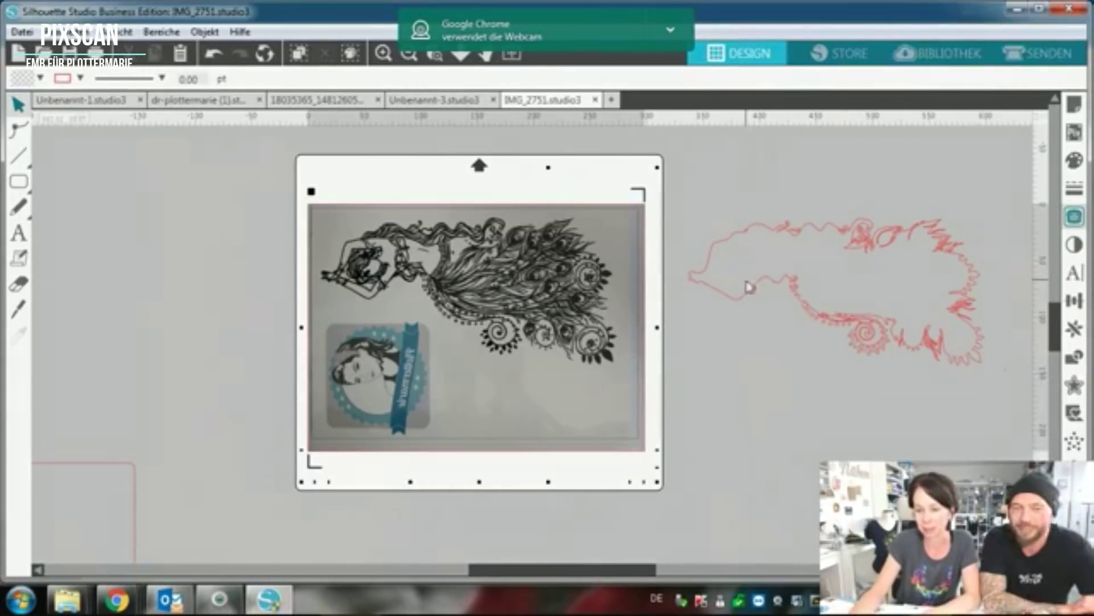
Create a 2 mm offset with rounded corners around the traced dancer outline.
{"action": "left_click", "coordinate": [741, 306]}
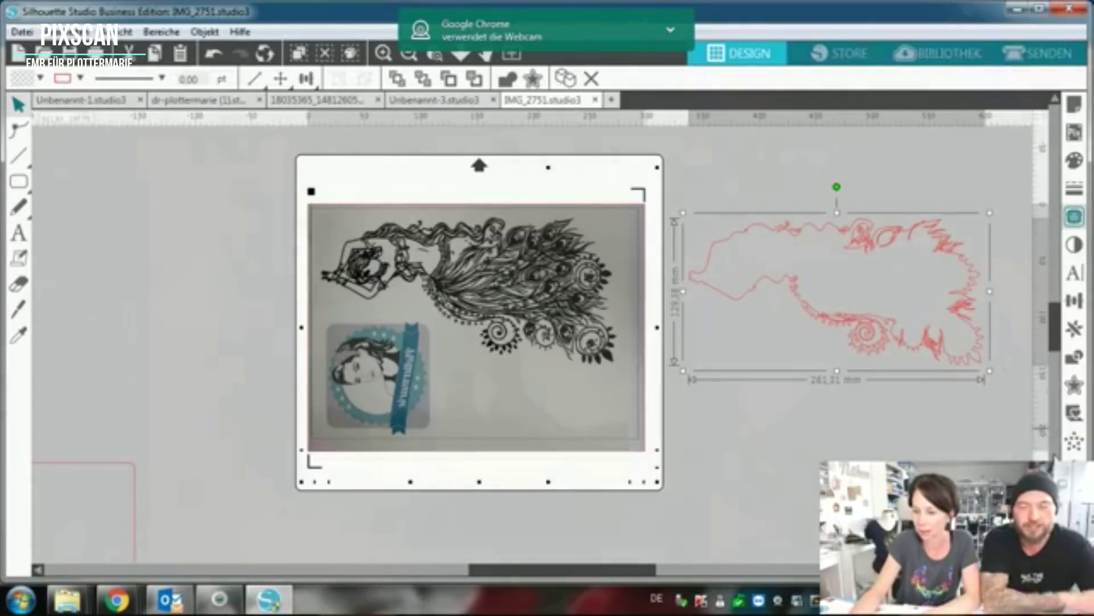
{"action": "left_click", "coordinate": [1074, 386]}
{"action": "left_click", "coordinate": [837, 174]}
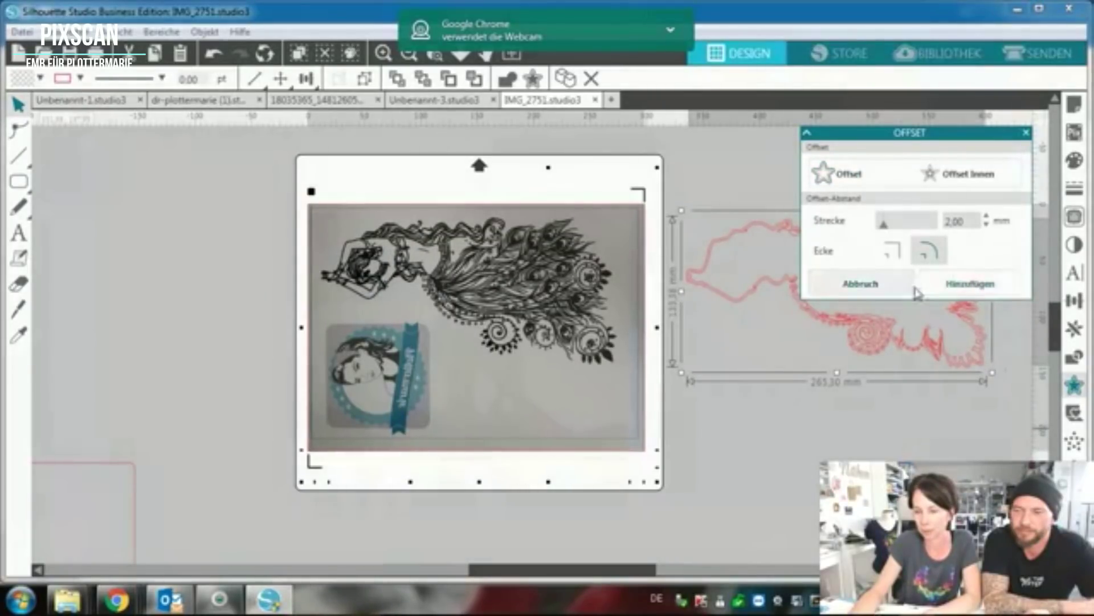
{"action": "left_click", "coordinate": [778, 284]}
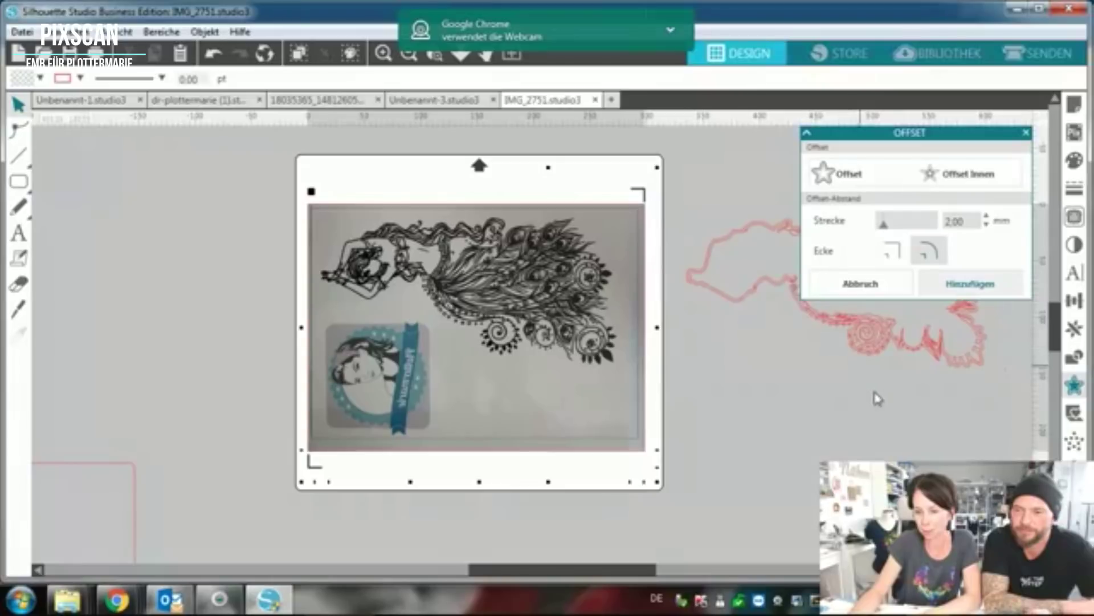
{"action": "left_click", "coordinate": [1025, 134]}
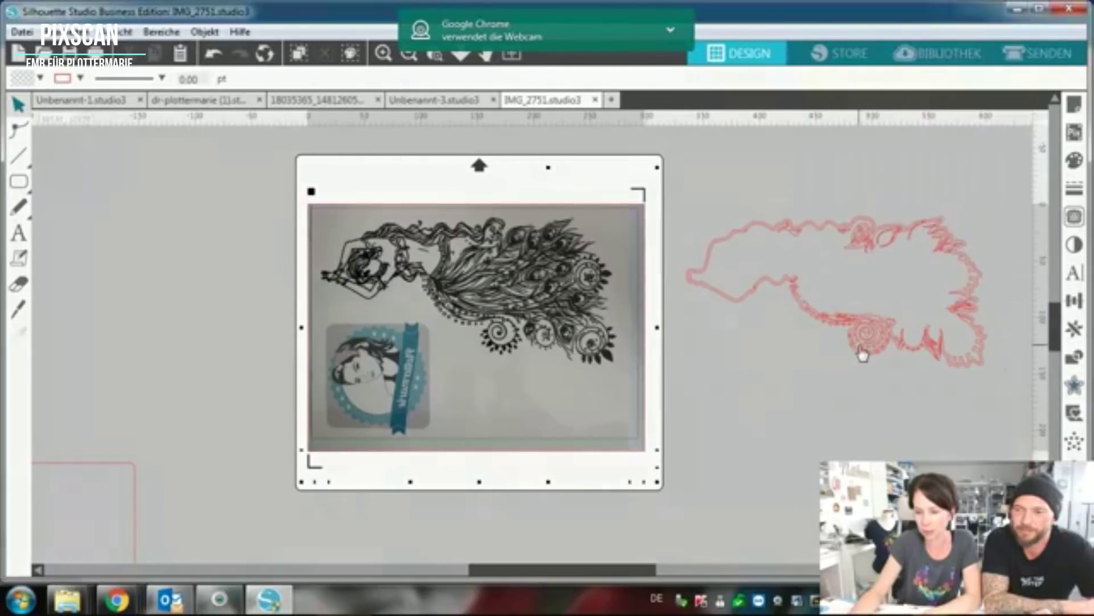
Separate the offset contour from the original dancer trace, delete the original with its small leftover pieces, and move the contour back beside the mat.
{"action": "left_click", "coordinate": [886, 314]}
{"action": "left_click", "coordinate": [895, 290]}
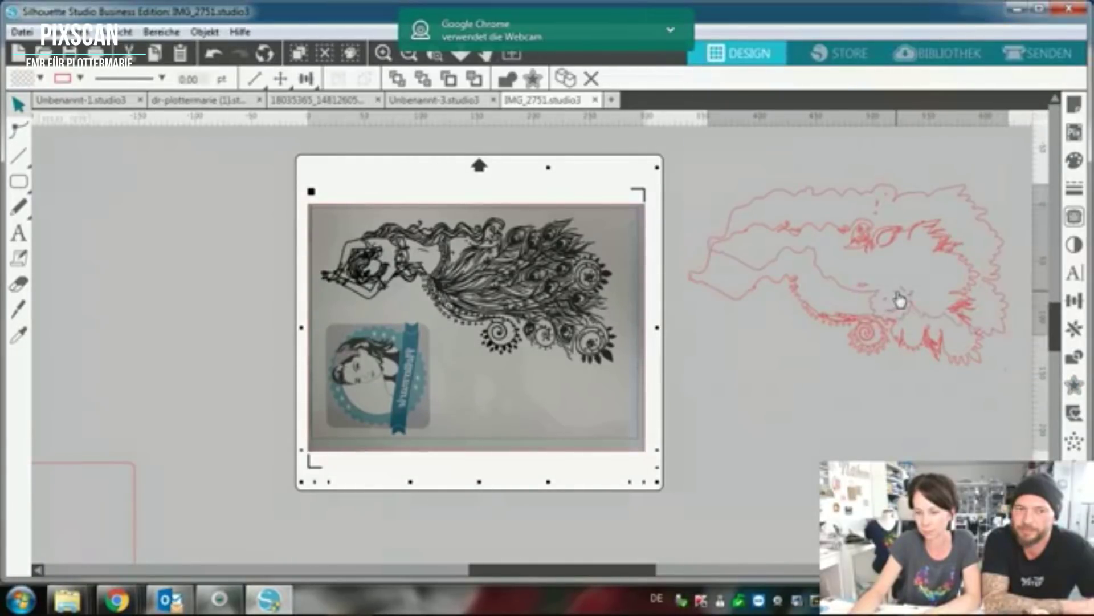
{"action": "mouse_move", "coordinate": [891, 315]}
{"action": "left_mouse_down"}
{"action": "mouse_move", "coordinate": [892, 325]}
{"action": "mouse_move", "coordinate": [862, 329]}
{"action": "mouse_move", "coordinate": [878, 326]}
{"action": "mouse_move", "coordinate": [873, 337]}
{"action": "mouse_move", "coordinate": [846, 342]}
{"action": "mouse_move", "coordinate": [858, 345]}
{"action": "left_mouse_up"}
{"action": "key", "text": "Delete"}
{"action": "left_click_drag", "start_coordinate": [695, 188], "coordinate": [1029, 390]}
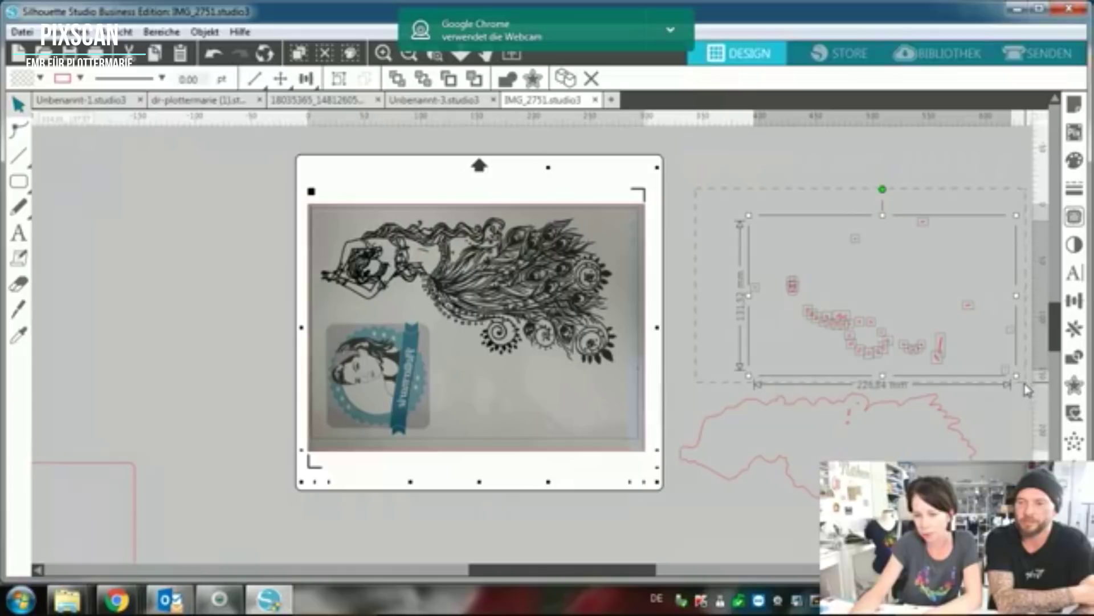
{"action": "key", "text": "Delete"}
{"action": "left_click_drag", "start_coordinate": [904, 416], "coordinate": [921, 248]}
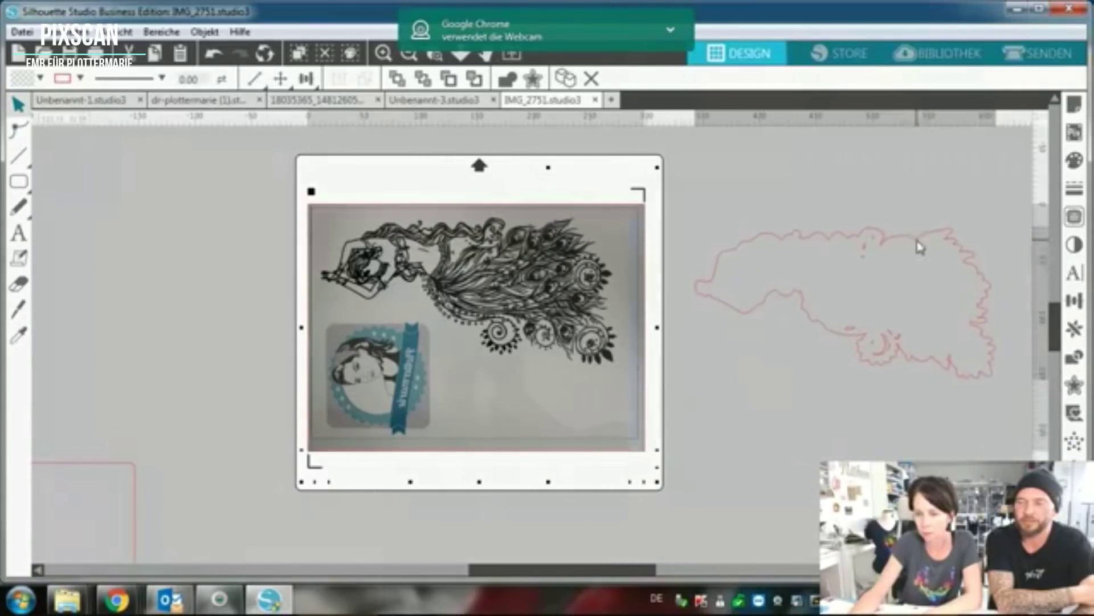
Release the compound path of the dancer's offset contour.
{"action": "left_click", "coordinate": [864, 258]}
{"action": "right_click", "coordinate": [867, 262]}
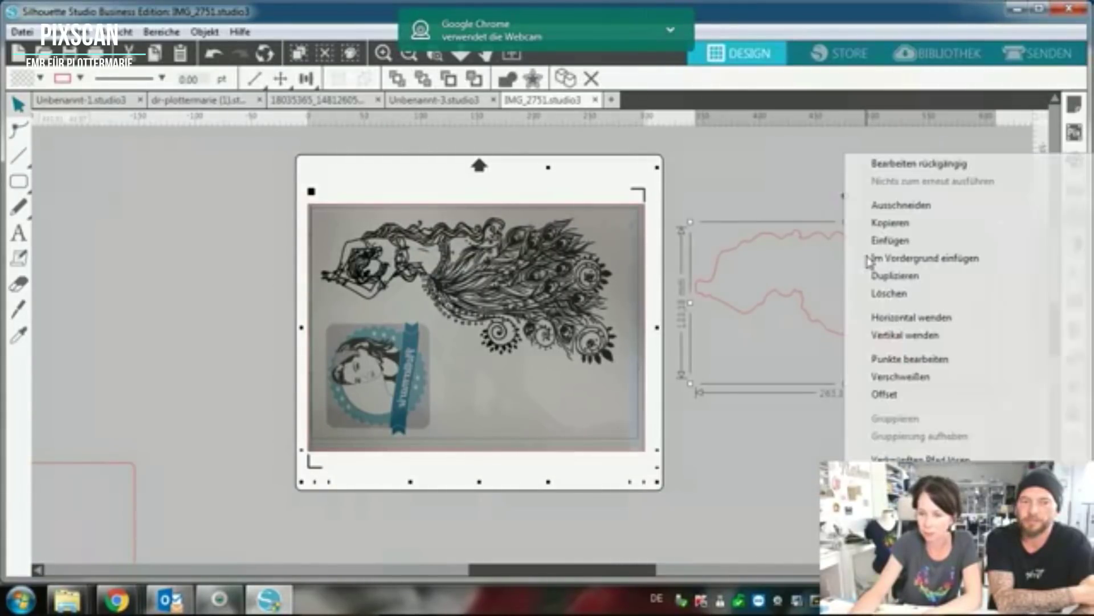
{"action": "left_click", "coordinate": [920, 457]}
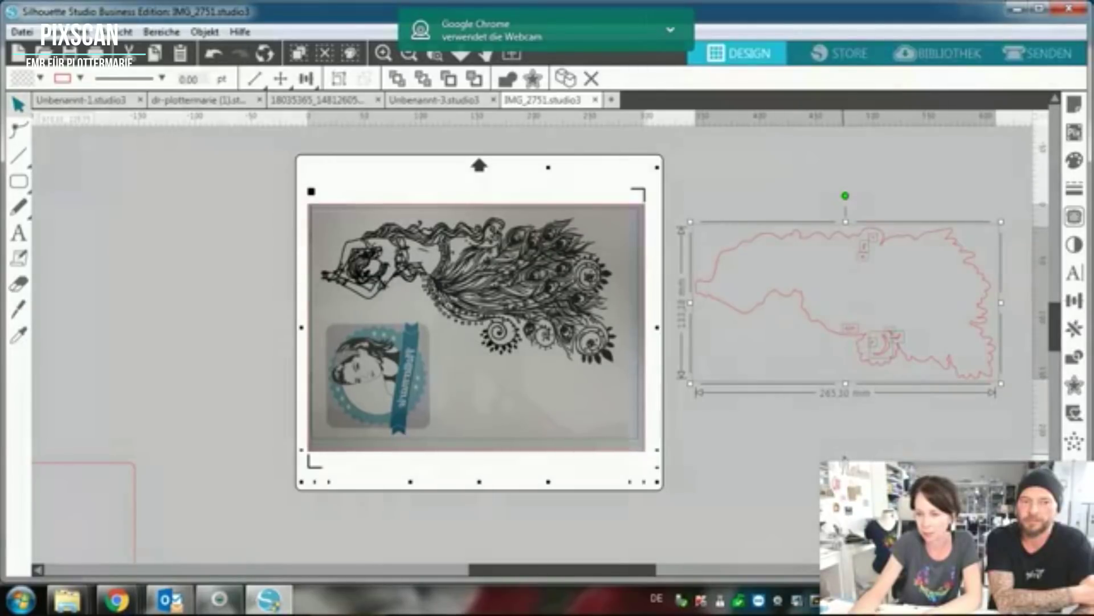
Delete the leftover inner contour fragments around the lower spiral of the released dancer offset.
{"action": "left_click", "coordinate": [842, 335]}
{"action": "left_click", "coordinate": [889, 356]}
{"action": "left_click", "coordinate": [889, 356]}
{"action": "left_click", "coordinate": [875, 357]}
{"action": "left_click", "coordinate": [876, 352]}
{"action": "left_click", "coordinate": [886, 346]}
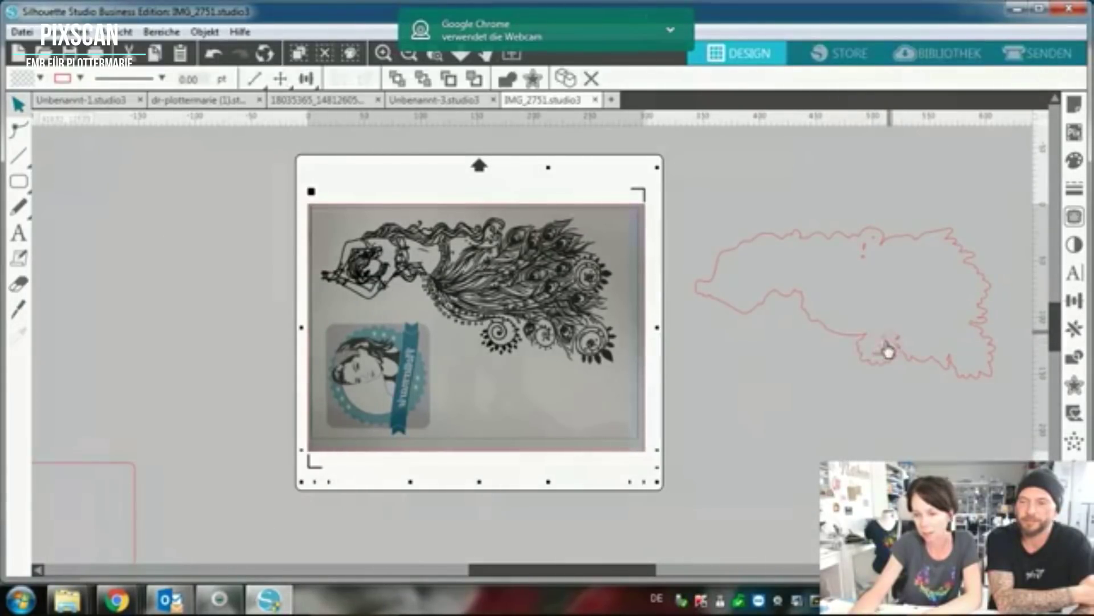
{"action": "left_click", "coordinate": [884, 359]}
{"action": "left_click", "coordinate": [881, 358]}
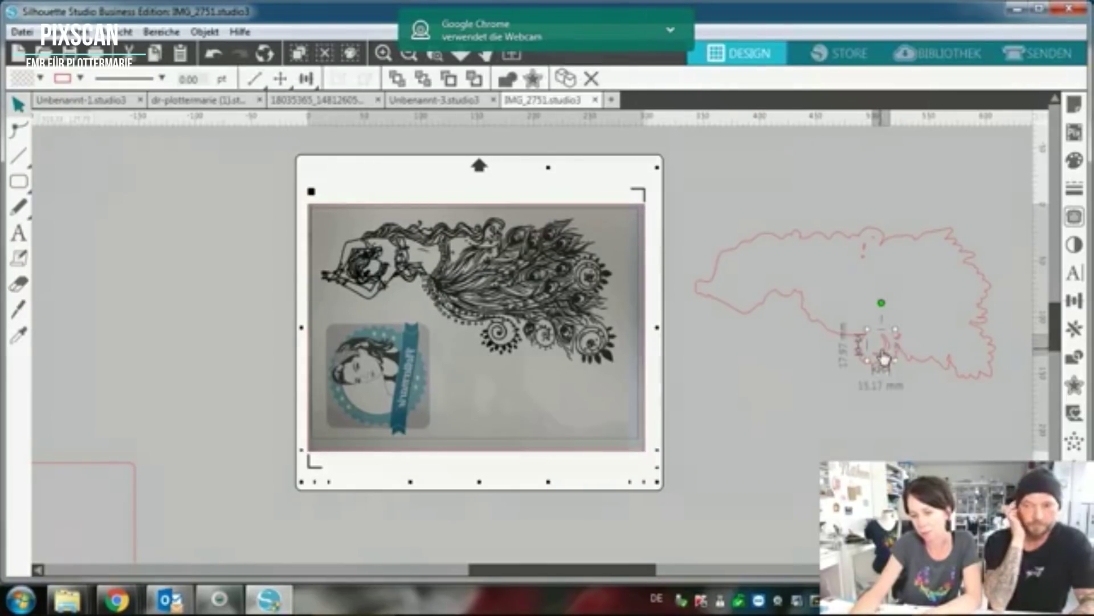
{"action": "left_click", "coordinate": [899, 342]}
{"action": "left_click", "coordinate": [906, 345]}
Delete the remaining small fragments inside the upper edge of the dancer contour.
{"action": "left_click", "coordinate": [868, 260]}
{"action": "left_click", "coordinate": [870, 254]}
{"action": "left_click", "coordinate": [876, 246]}
{"action": "left_click", "coordinate": [872, 251]}
{"action": "left_click", "coordinate": [868, 264]}
{"action": "left_click", "coordinate": [864, 257]}
{"action": "left_click", "coordinate": [862, 242]}
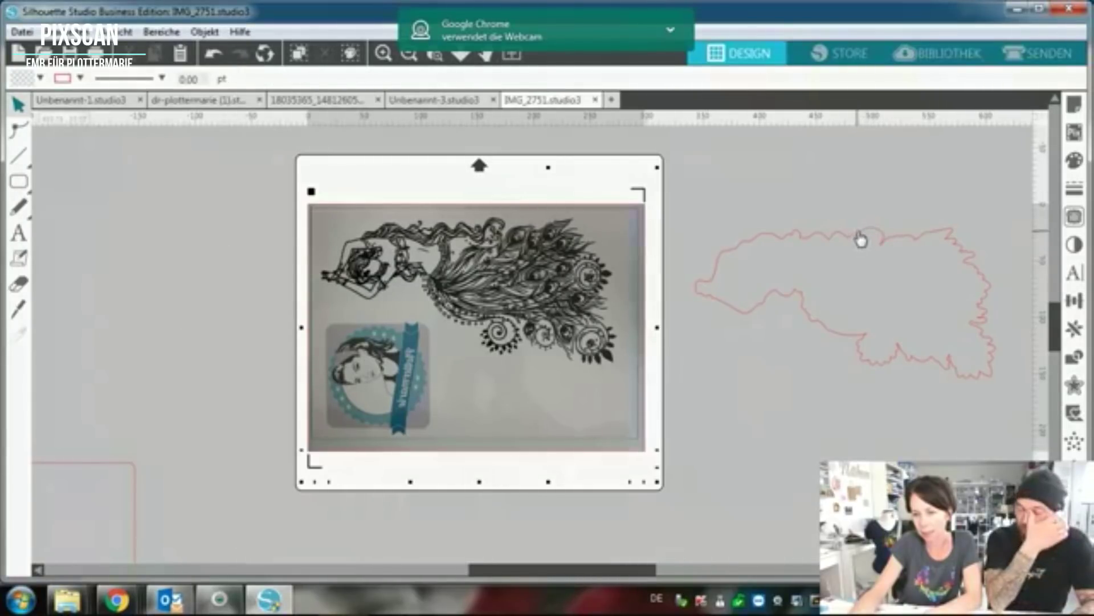
Open the dancer contour for point editing and simplify it to reduce its points.
{"action": "left_click", "coordinate": [861, 242]}
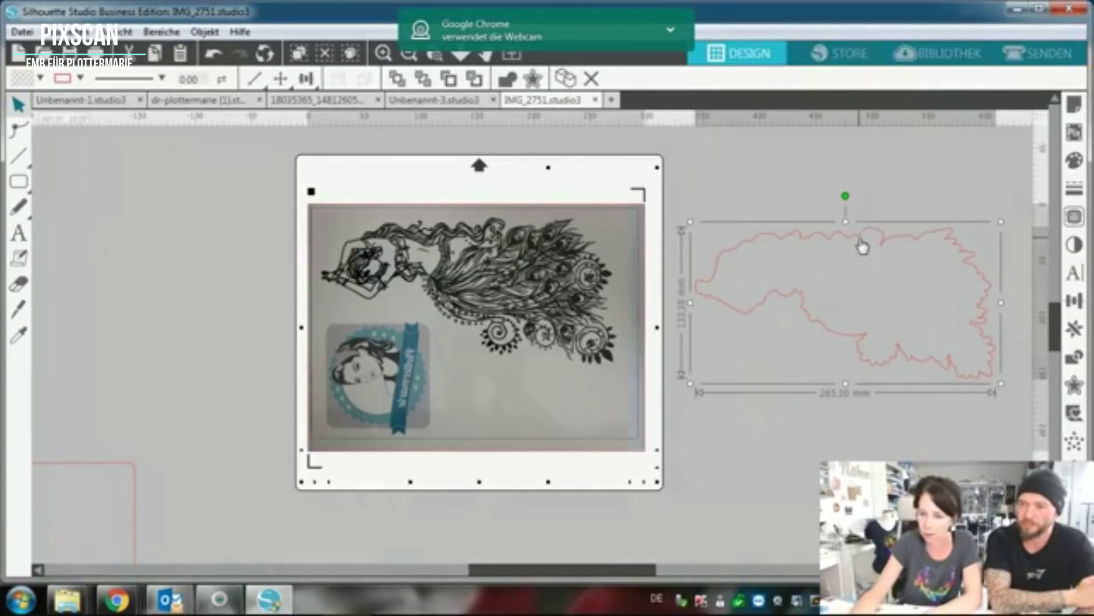
{"action": "double_click", "coordinate": [862, 245]}
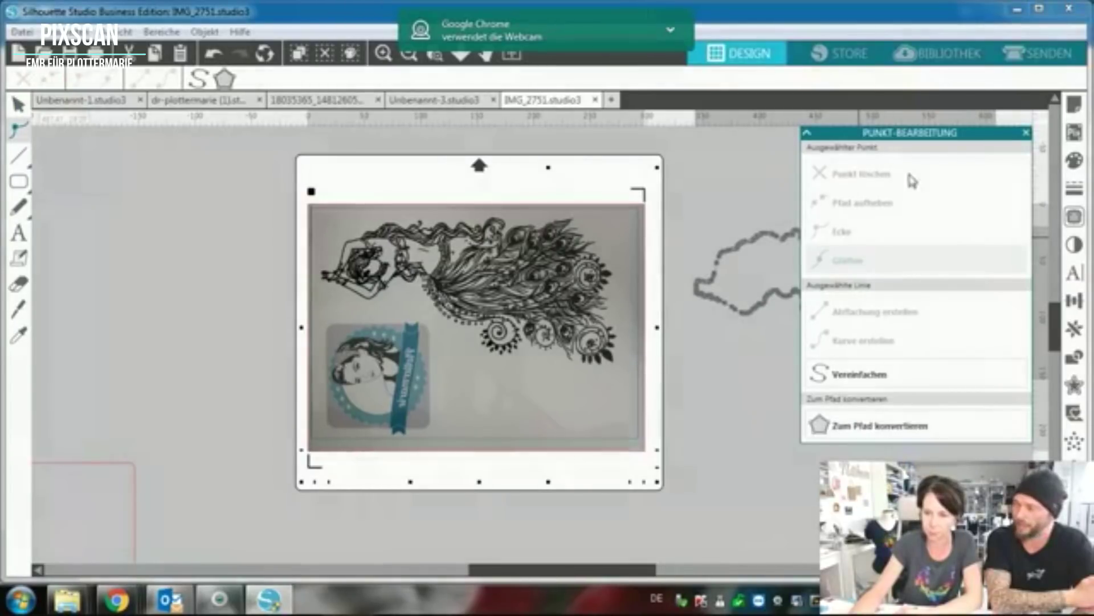
{"action": "left_click_drag", "start_coordinate": [916, 132], "coordinate": [531, 151]}
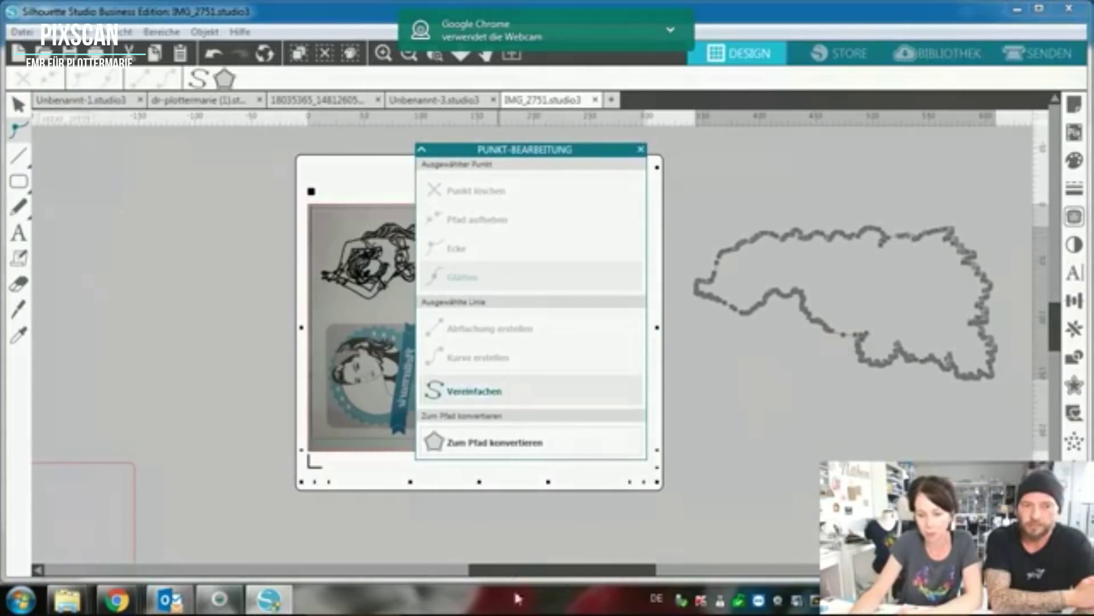
{"action": "left_click_drag", "start_coordinate": [513, 569], "coordinate": [604, 569]}
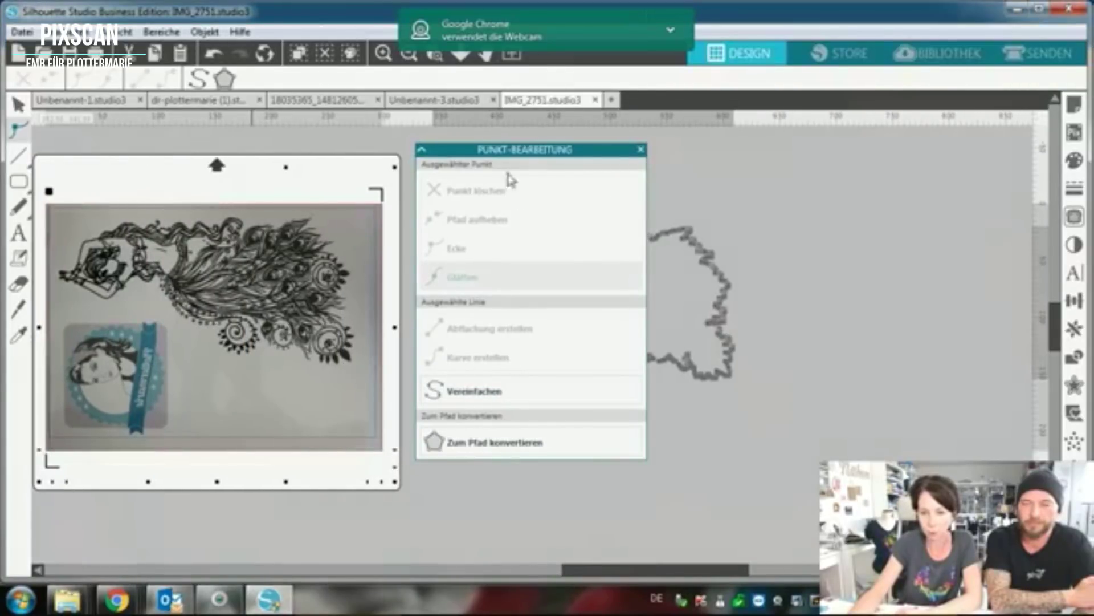
{"action": "left_click_drag", "start_coordinate": [509, 150], "coordinate": [259, 138]}
{"action": "left_click", "coordinate": [385, 57]}
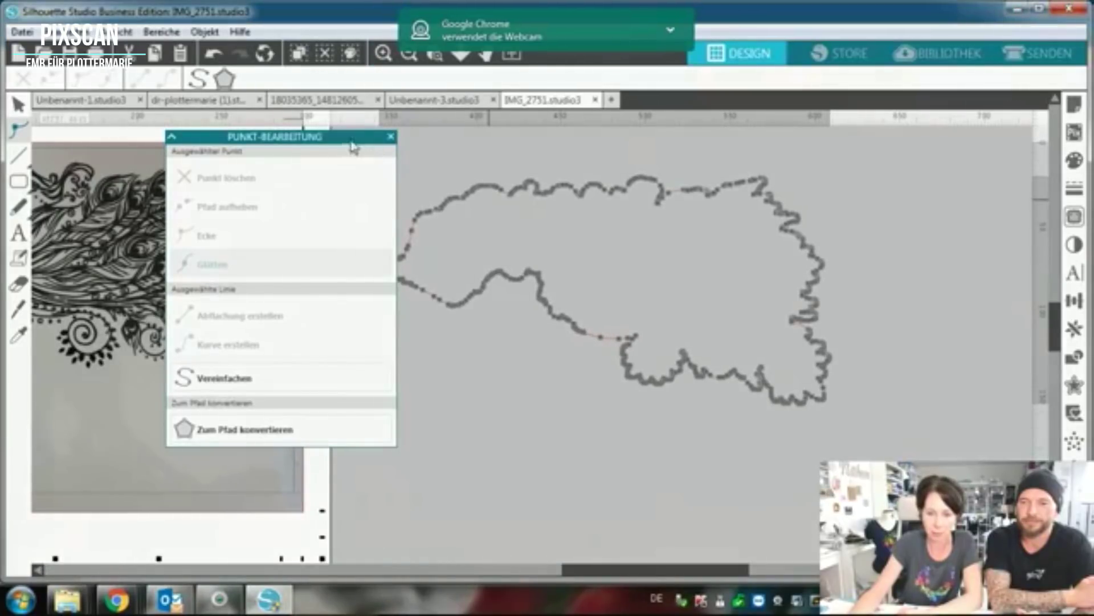
{"action": "left_click_drag", "start_coordinate": [352, 143], "coordinate": [291, 138]}
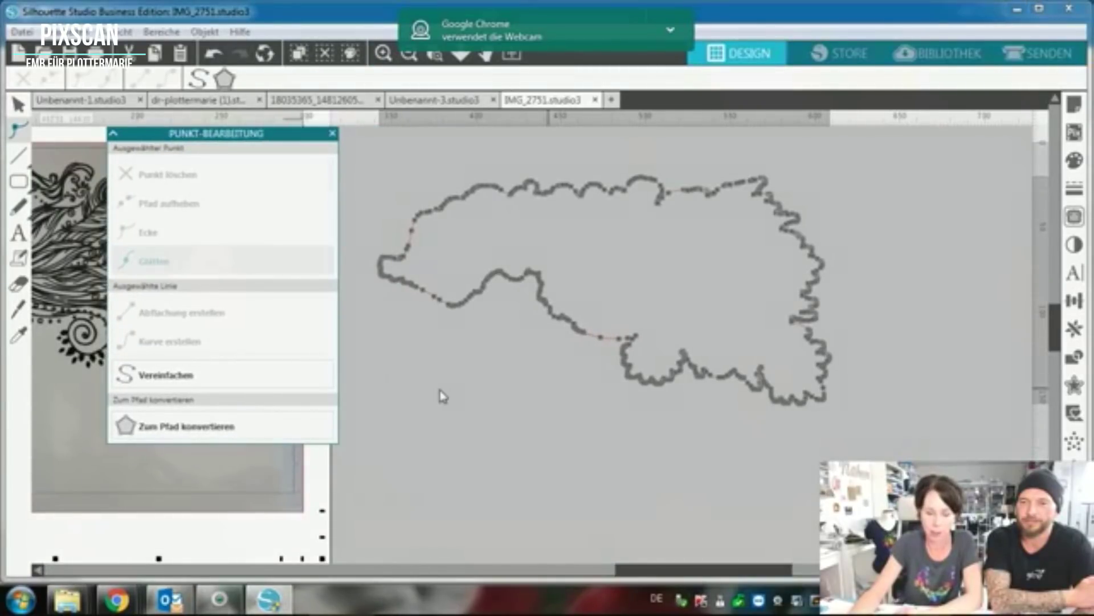
{"action": "left_click", "coordinate": [216, 384]}
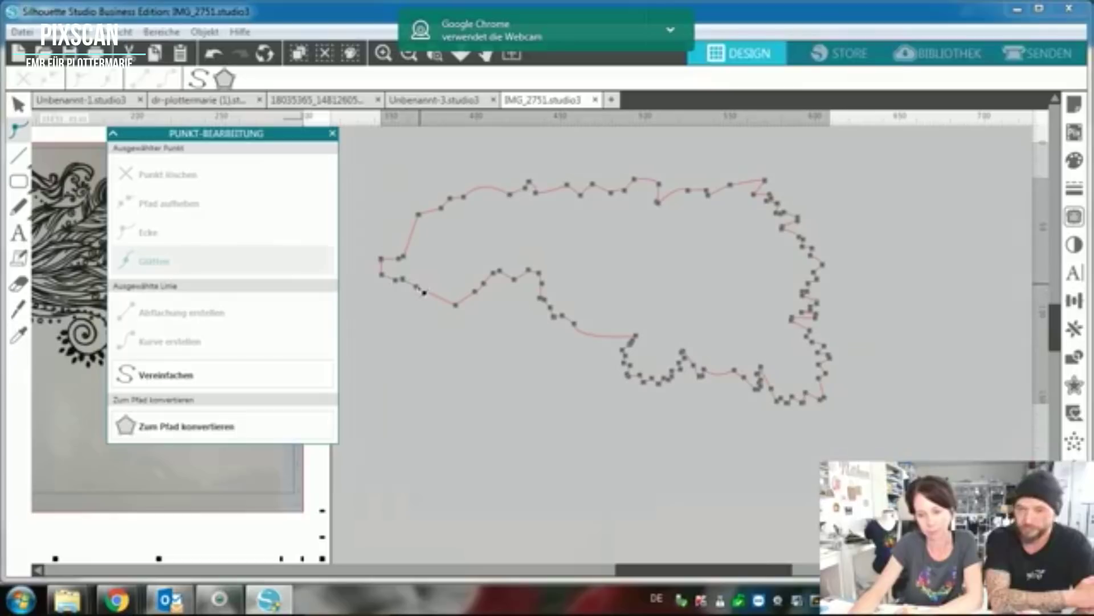
{"action": "left_click", "coordinate": [418, 290]}
{"action": "left_click", "coordinate": [419, 293]}
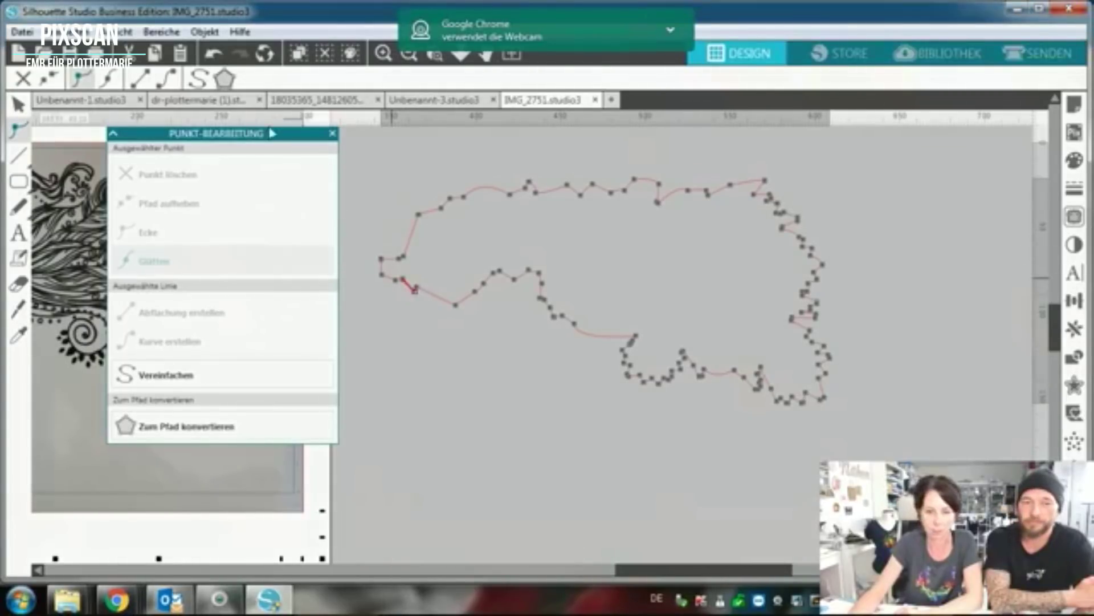
{"action": "left_click", "coordinate": [225, 55]}
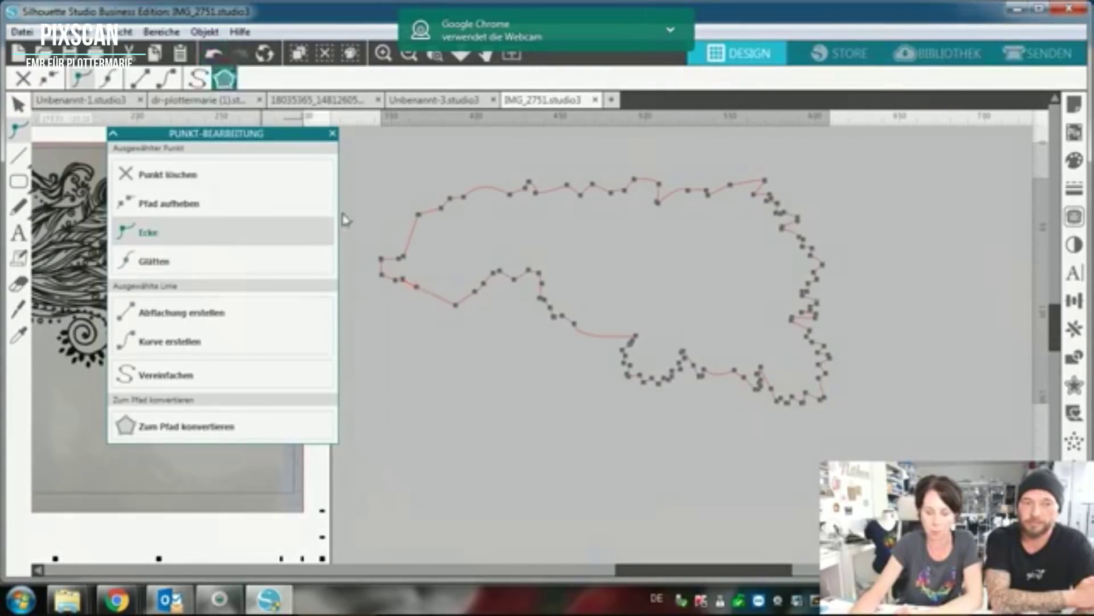
Move the simplified contour back over the dancer in the photo and pull the corner point at her raised arm outward.
{"action": "left_click_drag", "start_coordinate": [639, 570], "coordinate": [463, 570]}
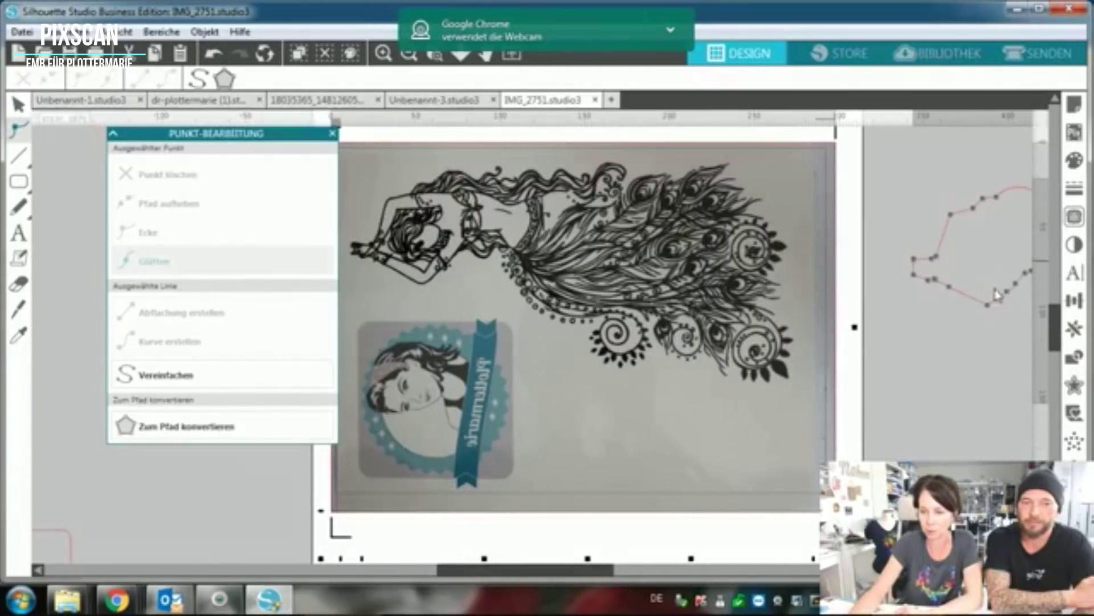
{"action": "mouse_move", "coordinate": [997, 310]}
{"action": "left_mouse_down"}
{"action": "mouse_move", "coordinate": [435, 276]}
{"action": "mouse_move", "coordinate": [434, 292]}
{"action": "left_mouse_up"}
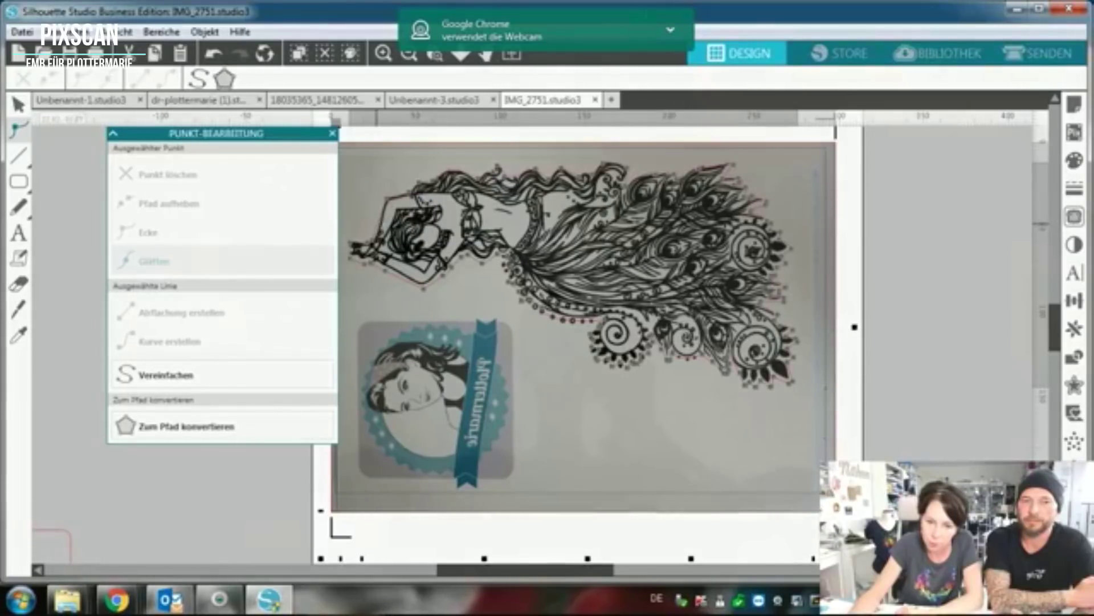
{"action": "left_click", "coordinate": [388, 199]}
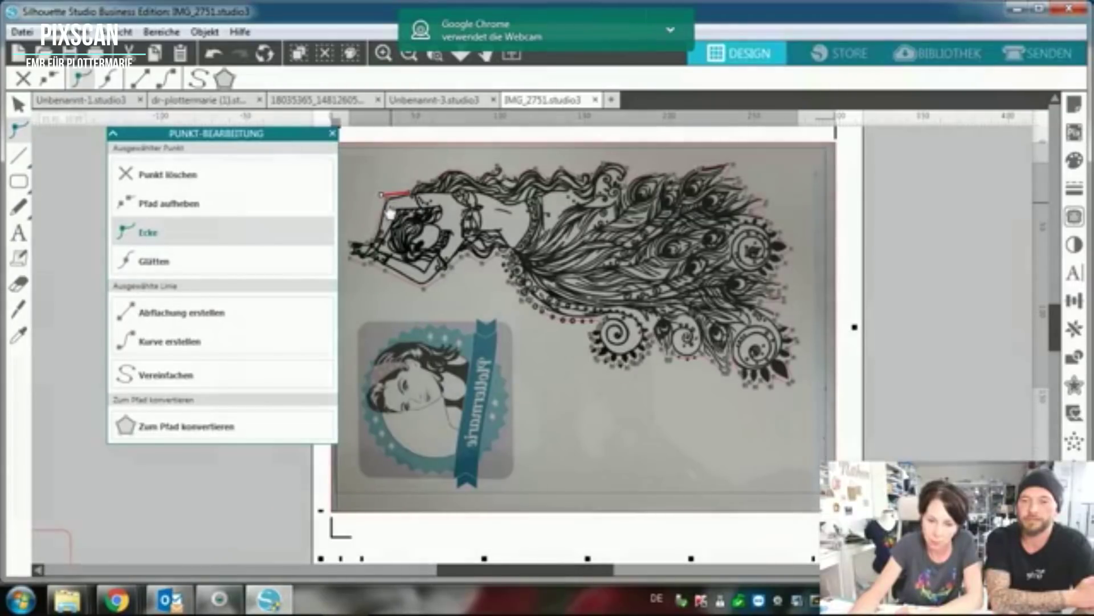
Reposition the contour points along the beaded edge of the skirt so the cut line runs outside the beads.
{"action": "left_click", "coordinate": [383, 53]}
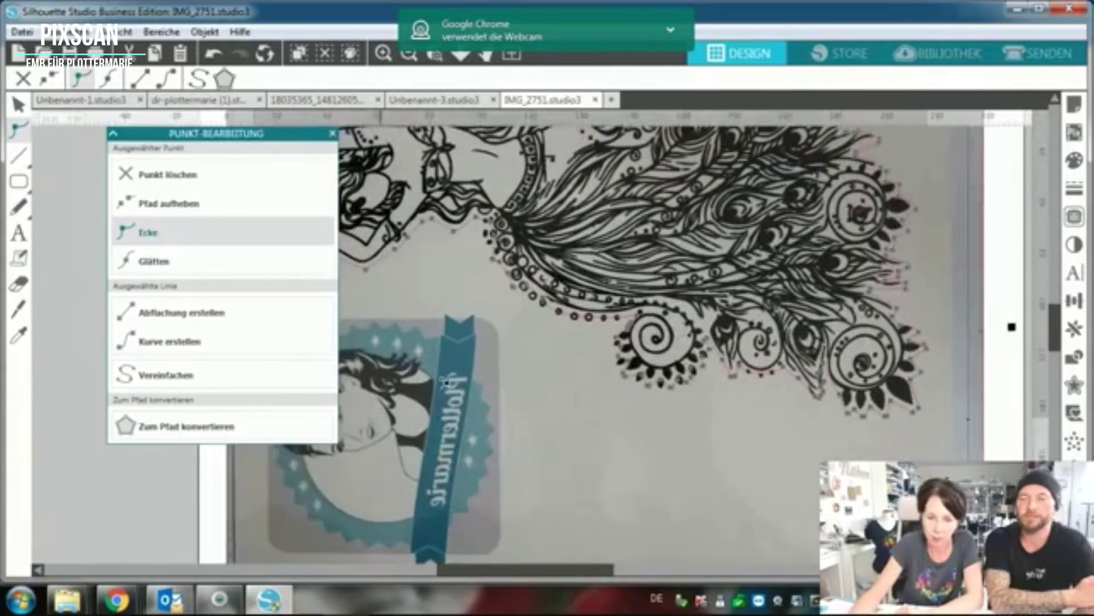
{"action": "left_click_drag", "start_coordinate": [265, 137], "coordinate": [68, 144]}
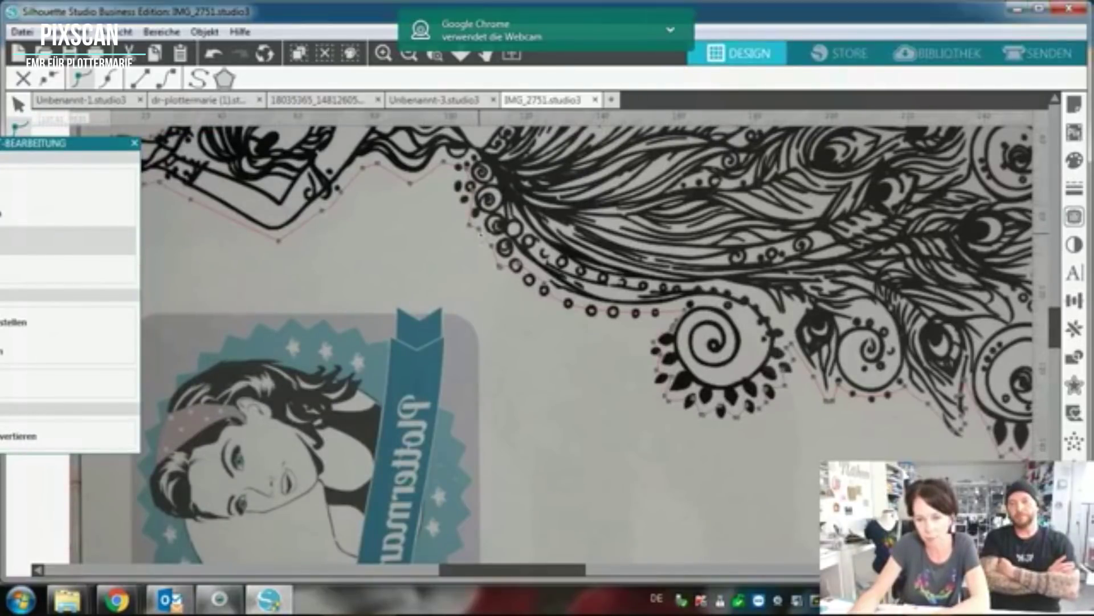
{"action": "left_click", "coordinate": [480, 232]}
{"action": "left_click", "coordinate": [473, 227]}
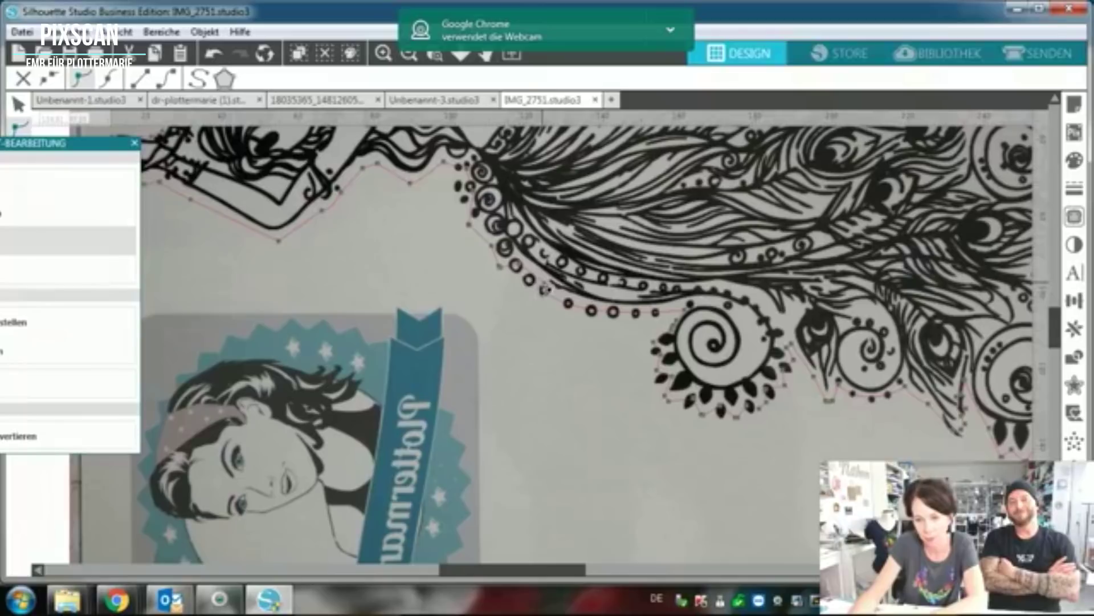
{"action": "left_click", "coordinate": [516, 266]}
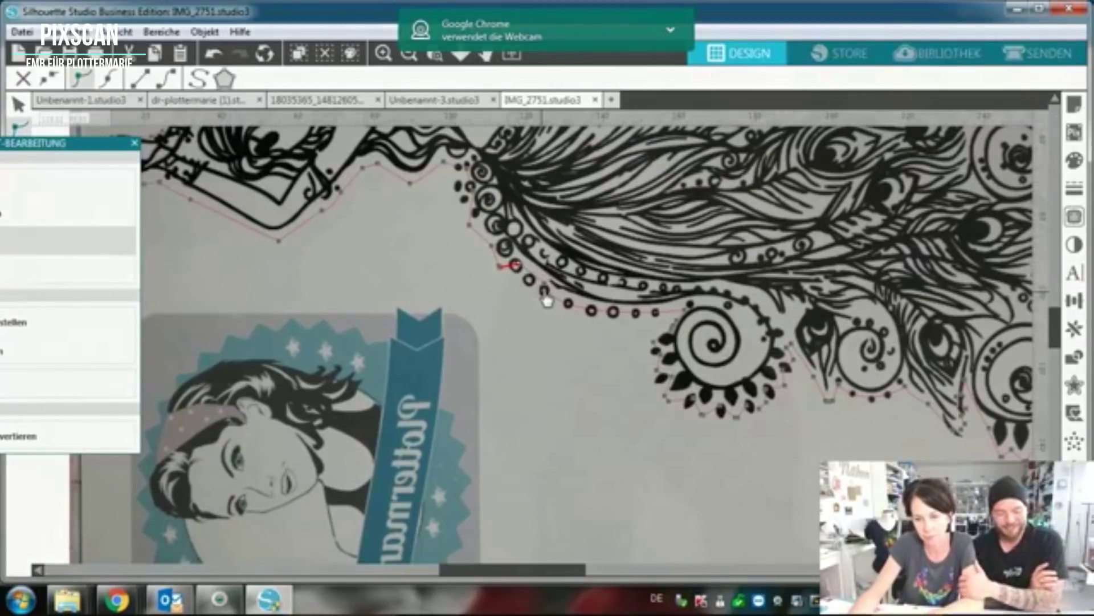
{"action": "left_click", "coordinate": [547, 306]}
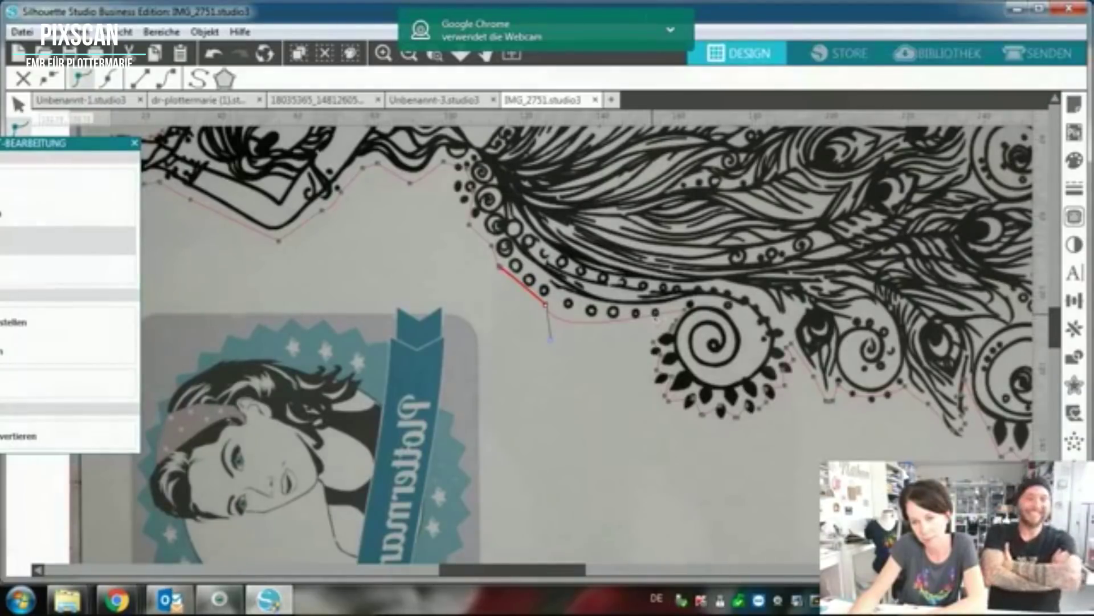
Move the contour points around the petalled spiral and the small neighbouring spiral outward, clear of the drawing.
{"action": "left_click", "coordinate": [657, 319]}
{"action": "left_click", "coordinate": [667, 334]}
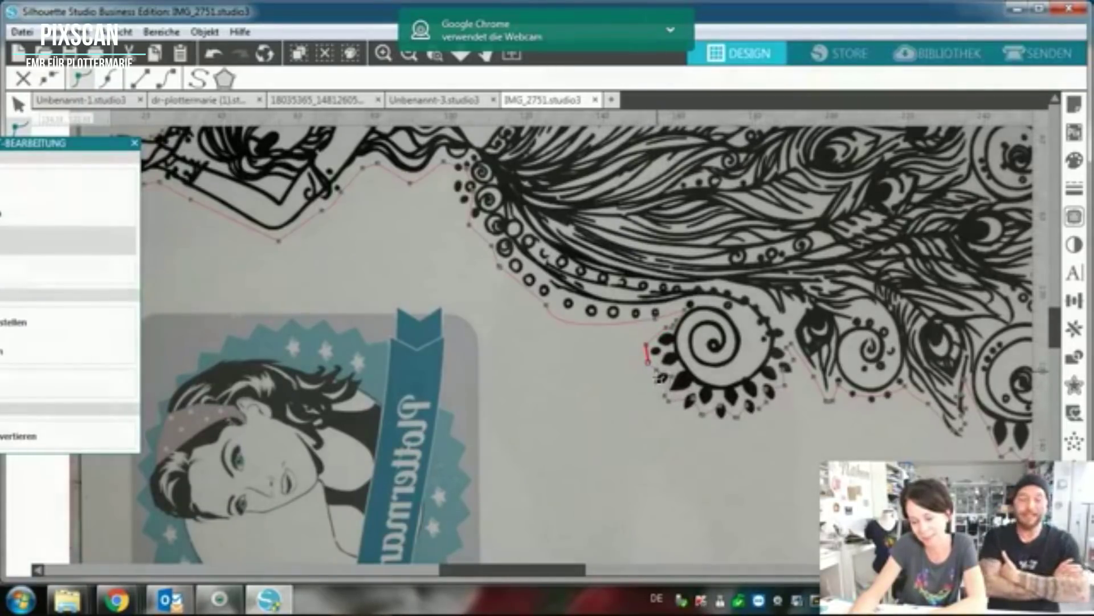
{"action": "left_click", "coordinate": [661, 381]}
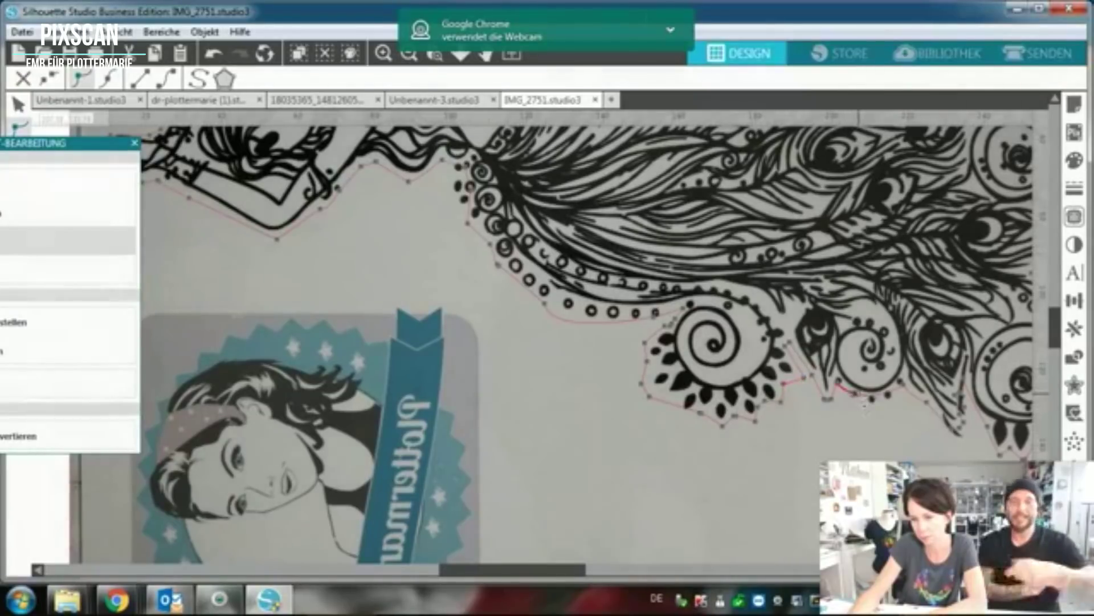
{"action": "left_click", "coordinate": [866, 409]}
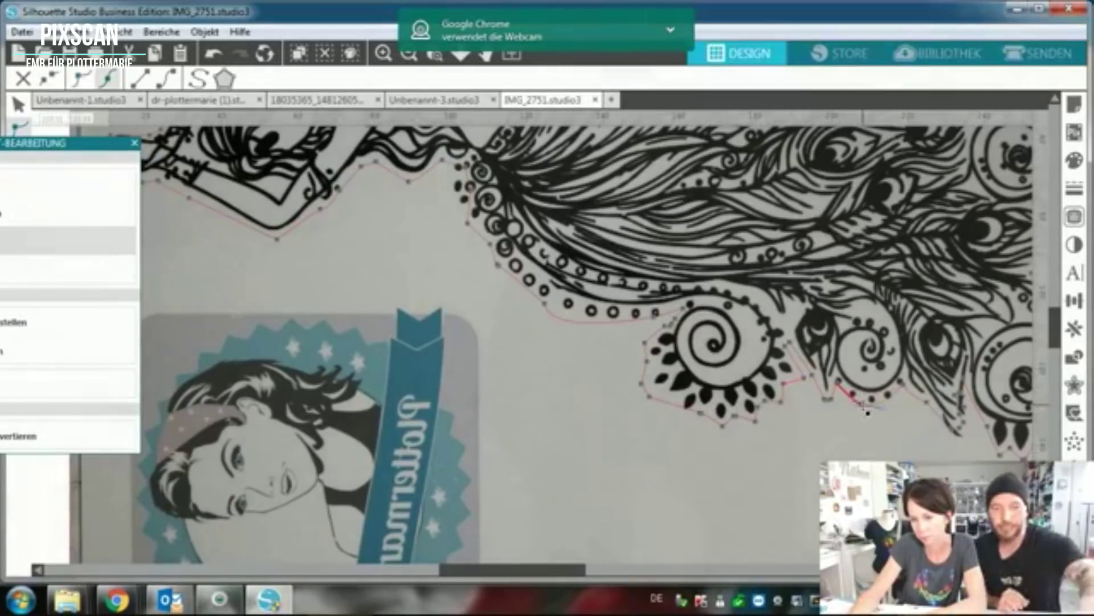
{"action": "left_click", "coordinate": [835, 390]}
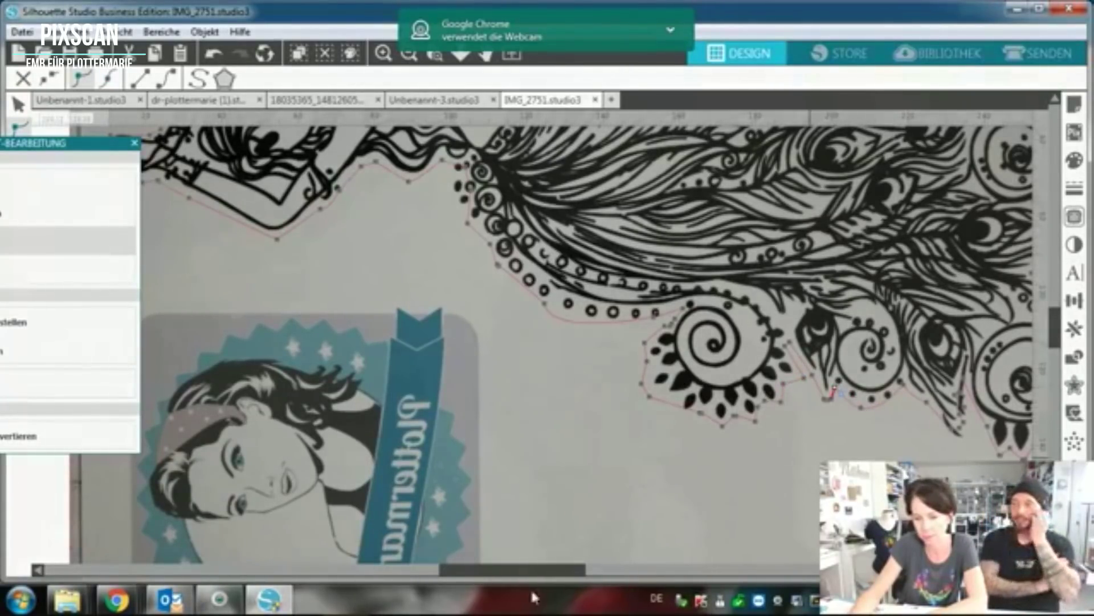
Delete the surplus contour points beside the long feather tip and reshape the line toward the large spiral's petals.
{"action": "left_click_drag", "start_coordinate": [540, 573], "coordinate": [590, 571]}
{"action": "left_click", "coordinate": [736, 435]}
{"action": "key", "text": "Delete"}
{"action": "left_click", "coordinate": [749, 437]}
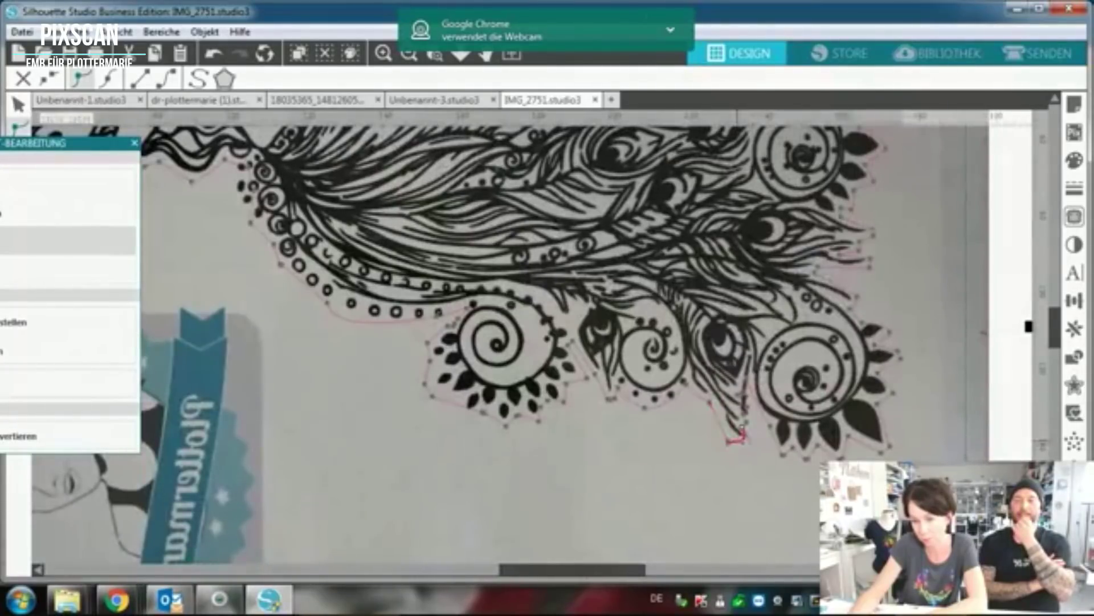
{"action": "key", "text": "Delete"}
{"action": "left_click", "coordinate": [758, 438]}
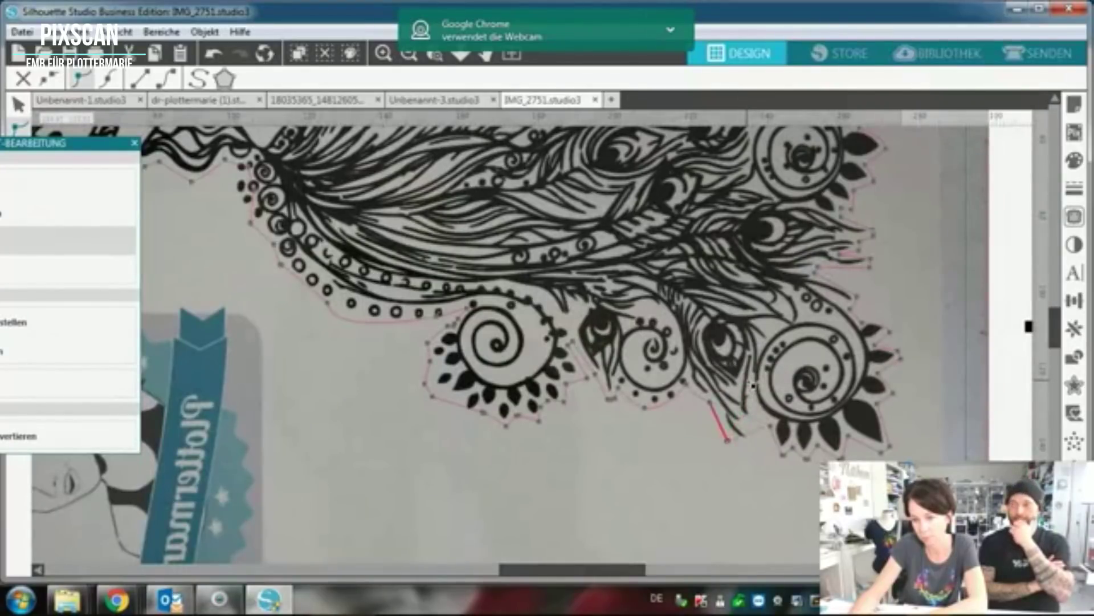
{"action": "key", "text": "Down"}
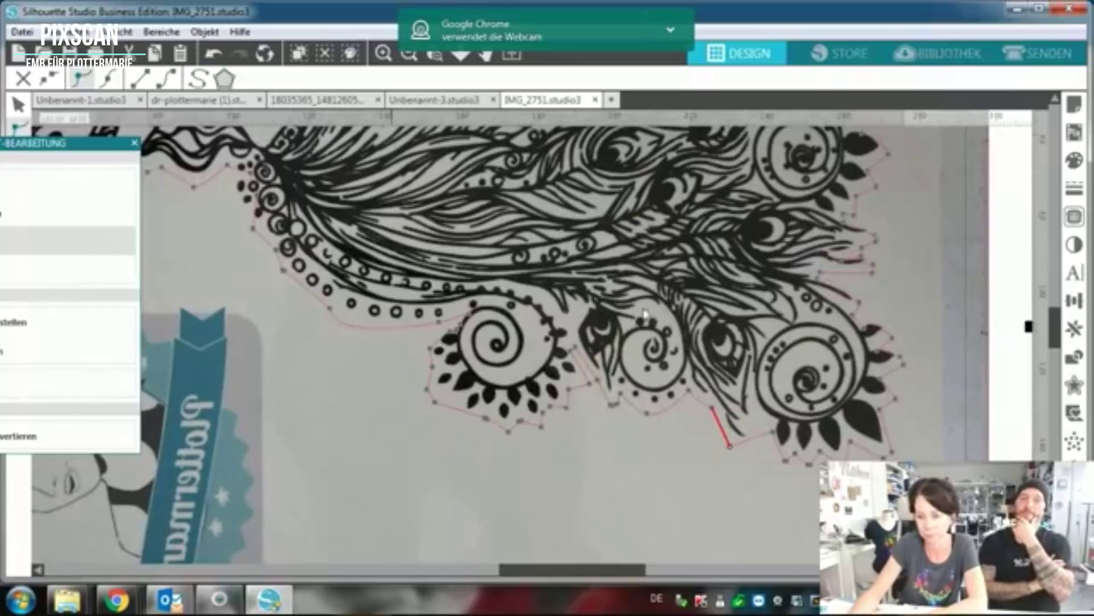
{"action": "key", "text": "ctrl+z"}
{"action": "left_click_drag", "start_coordinate": [776, 437], "coordinate": [774, 450]}
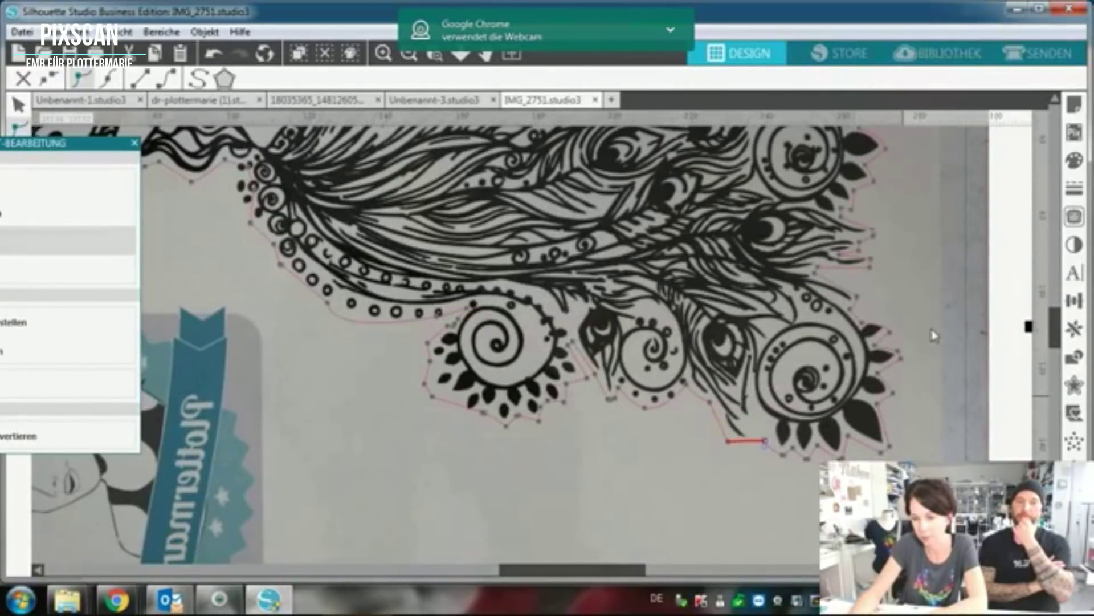
Adjust the contour point at the outer petals of the large spiral and leave point editing.
{"action": "left_click", "coordinate": [881, 325]}
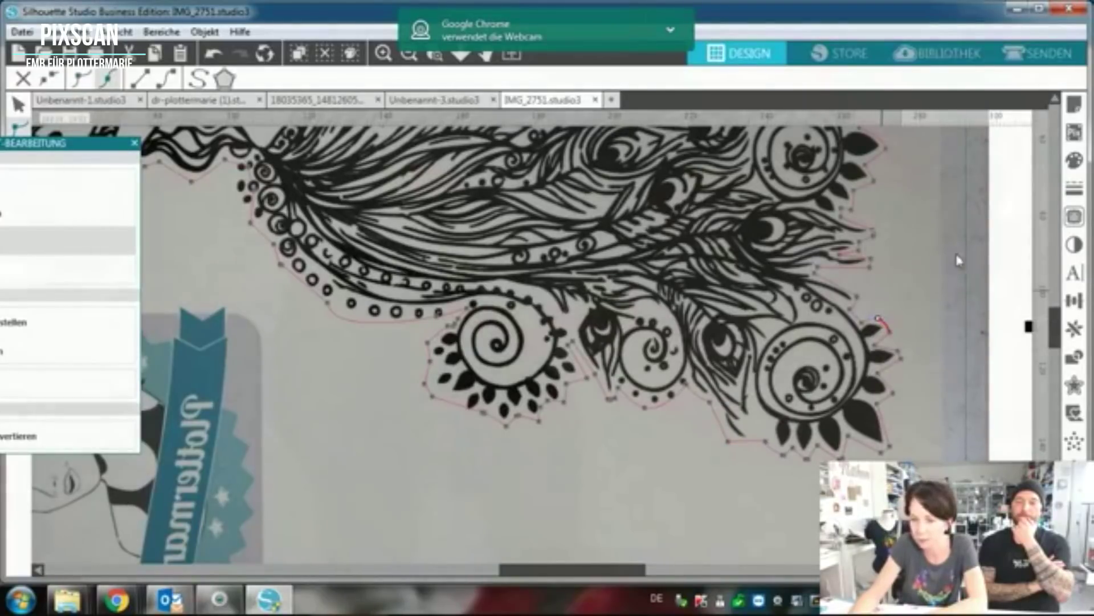
{"action": "left_click", "coordinate": [1029, 327]}
{"action": "left_click", "coordinate": [1029, 326]}
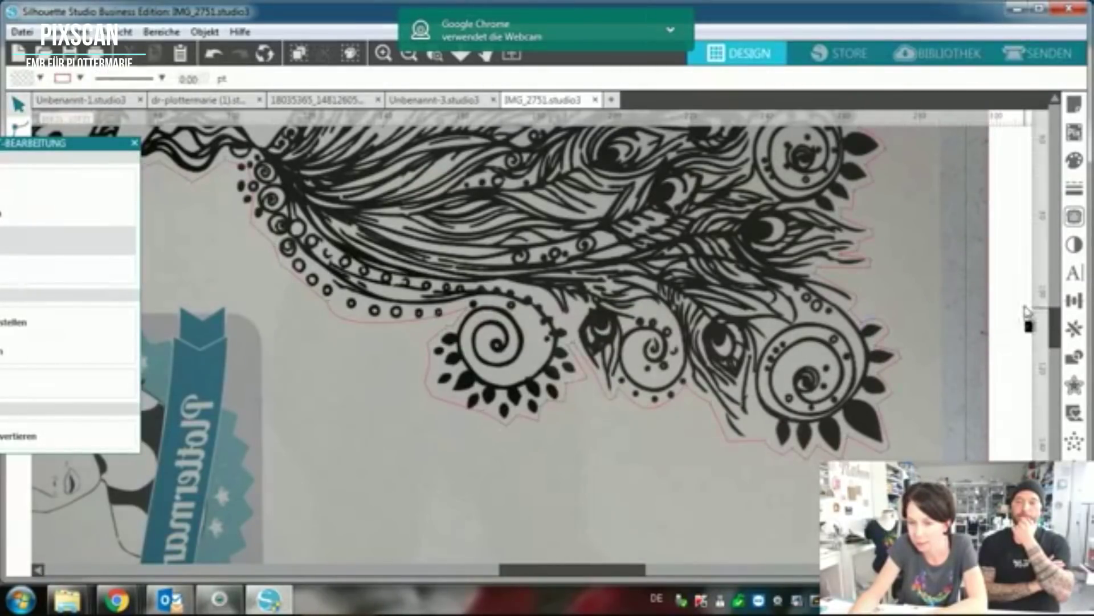
Undo the accidental shift of the dancer contour and reopen it for point editing at the upper peacock feathers.
{"action": "left_click_drag", "start_coordinate": [1055, 335], "coordinate": [1053, 285]}
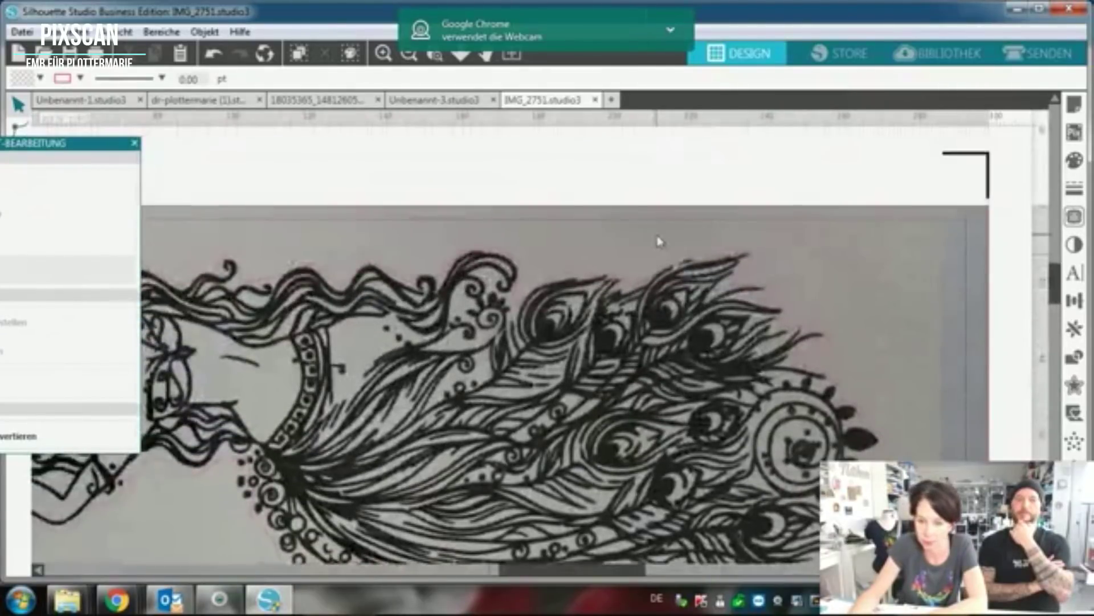
{"action": "left_click", "coordinate": [682, 265]}
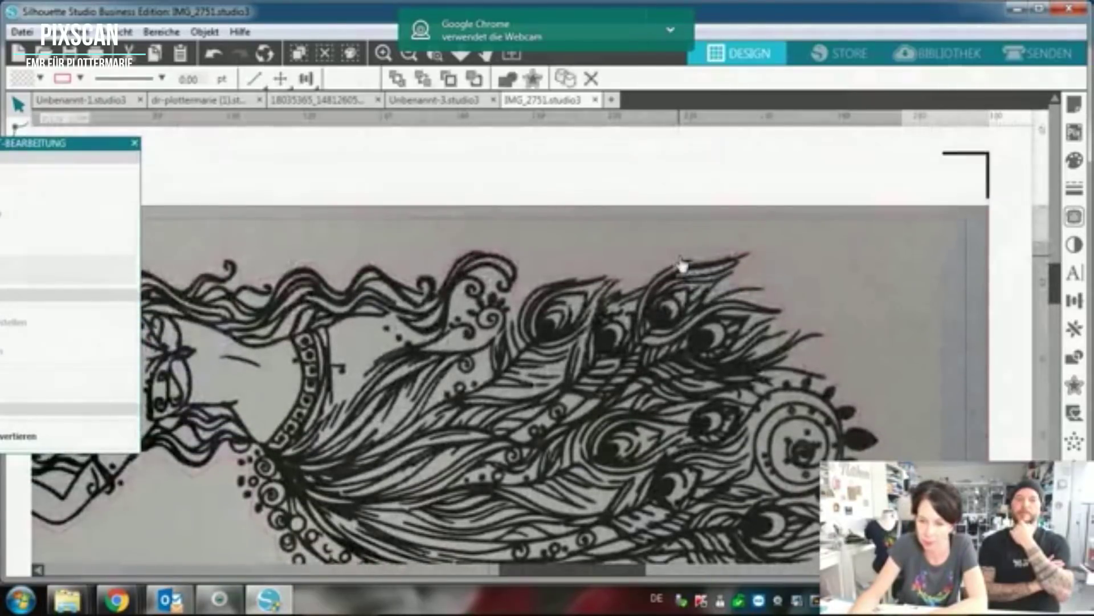
{"action": "left_click", "coordinate": [501, 196]}
{"action": "left_click", "coordinate": [559, 288]}
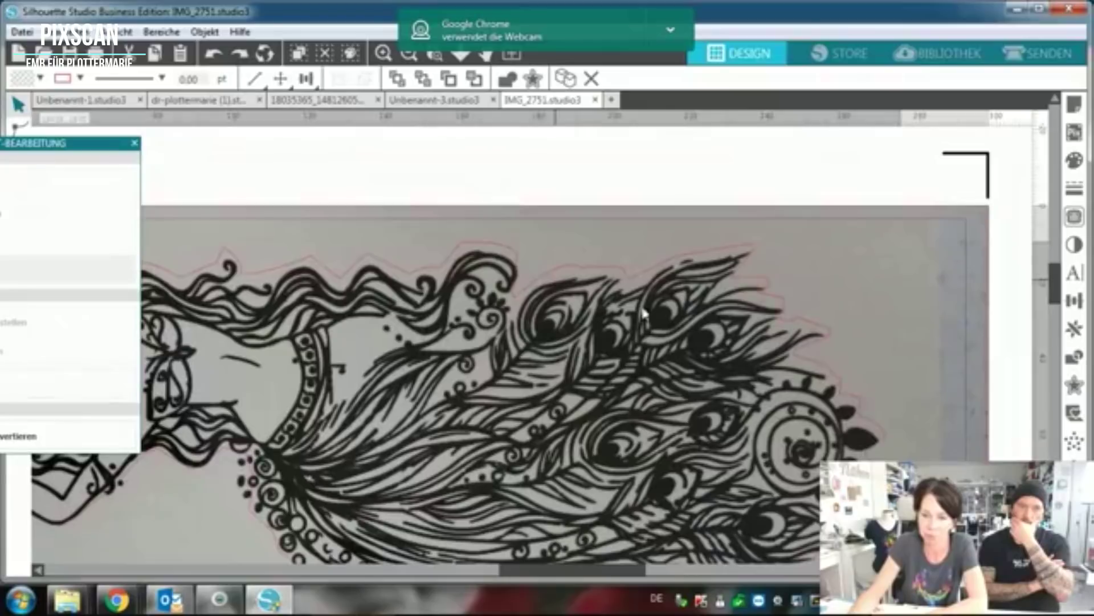
{"action": "left_click", "coordinate": [213, 55]}
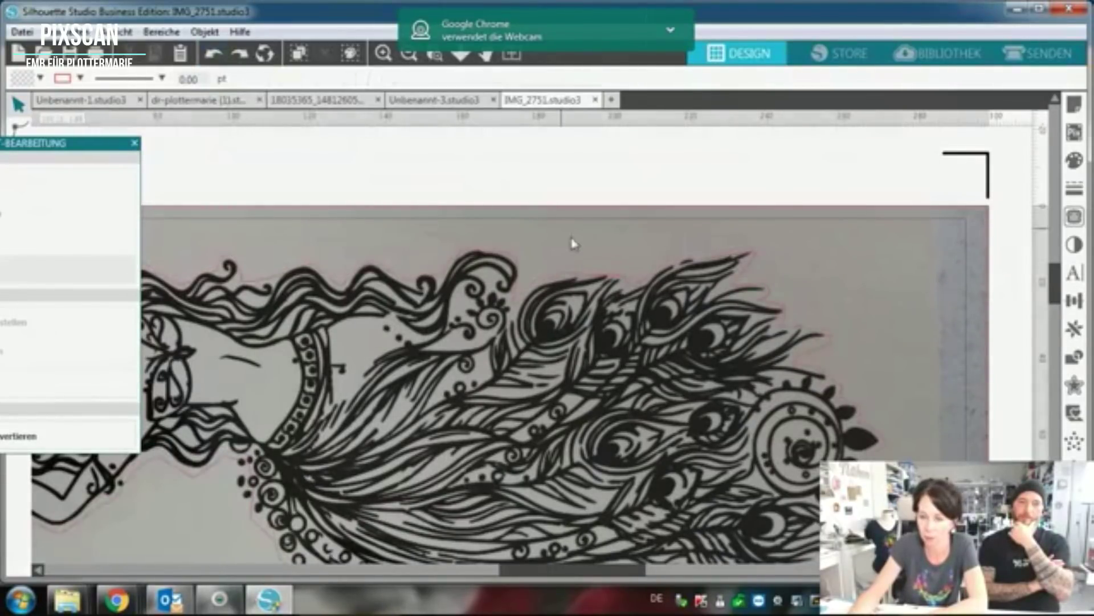
{"action": "double_click", "coordinate": [683, 276]}
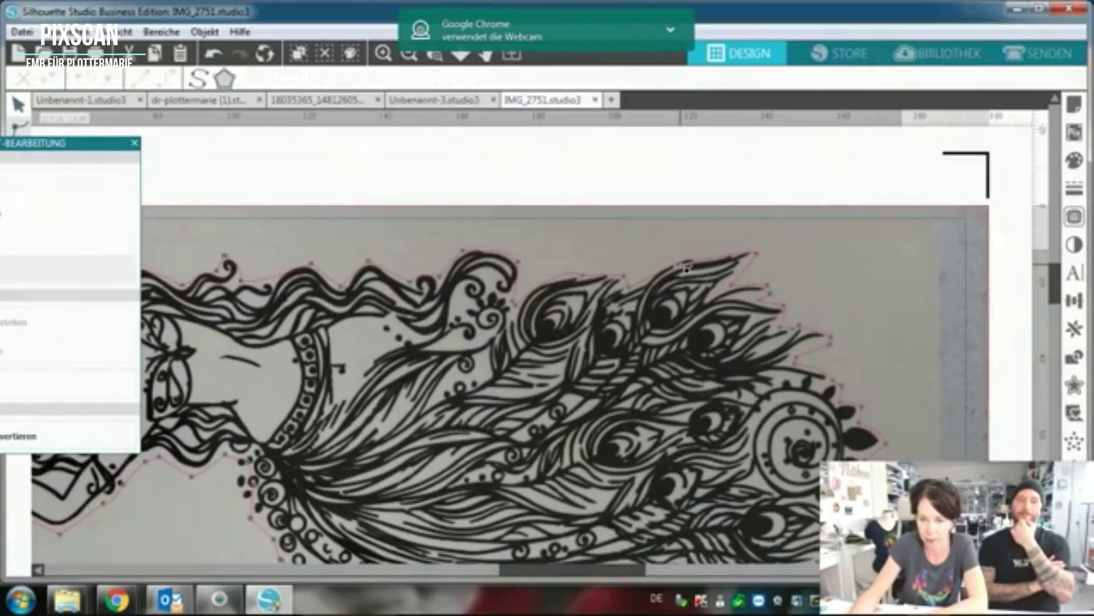
Move the dancer contour's points along the uppermost peacock feathers outward, undoing the accidental shift of the whole contour.
{"action": "left_click_drag", "start_coordinate": [682, 265], "coordinate": [677, 251]}
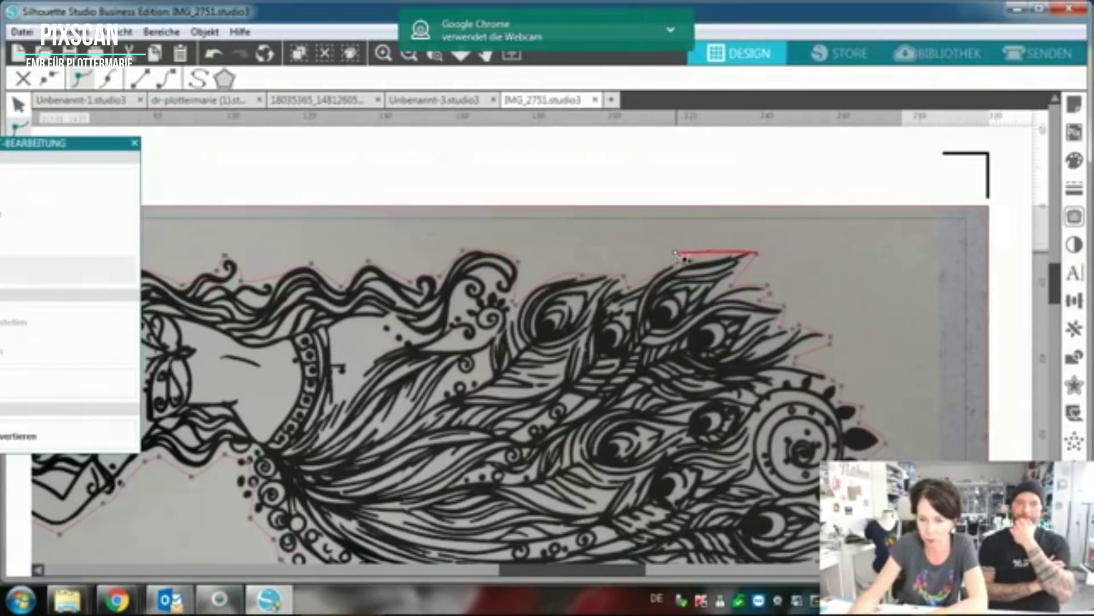
{"action": "left_click", "coordinate": [754, 251]}
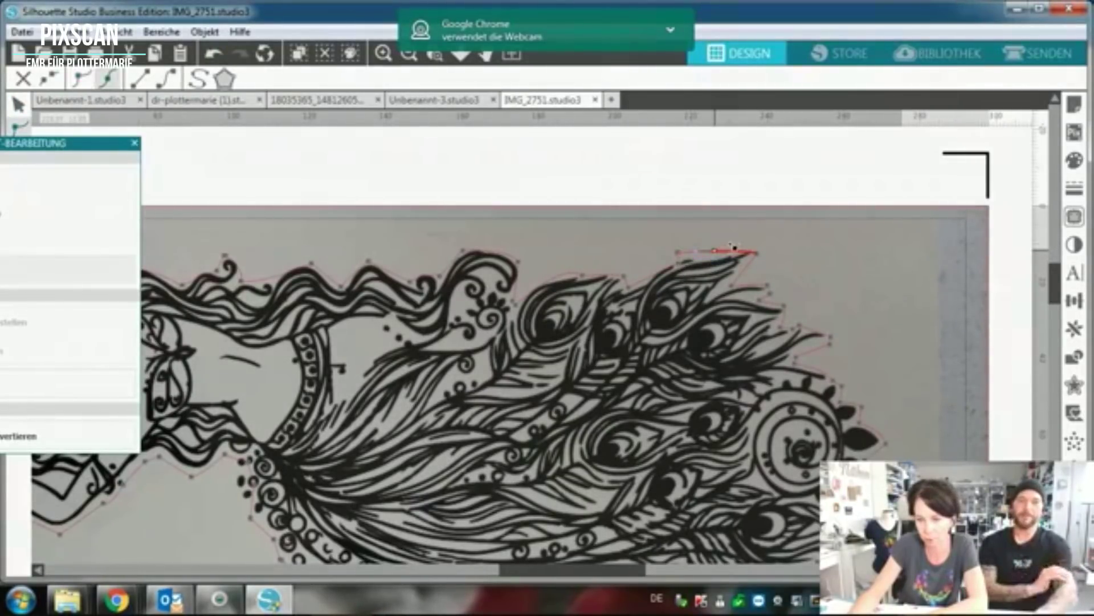
{"action": "left_click_drag", "start_coordinate": [656, 282], "coordinate": [651, 277]}
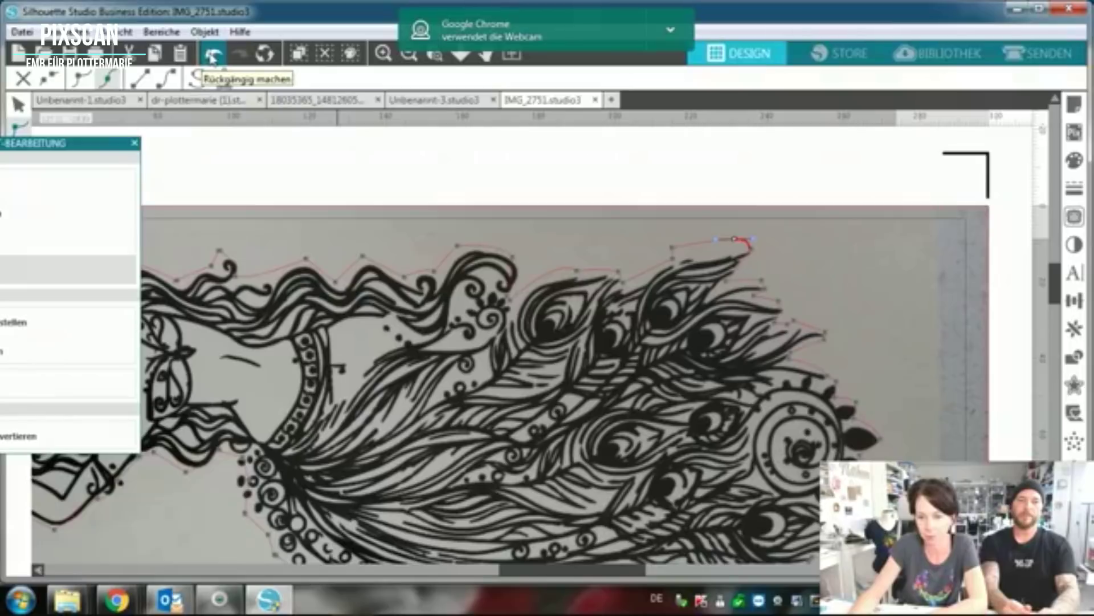
{"action": "left_click", "coordinate": [212, 55]}
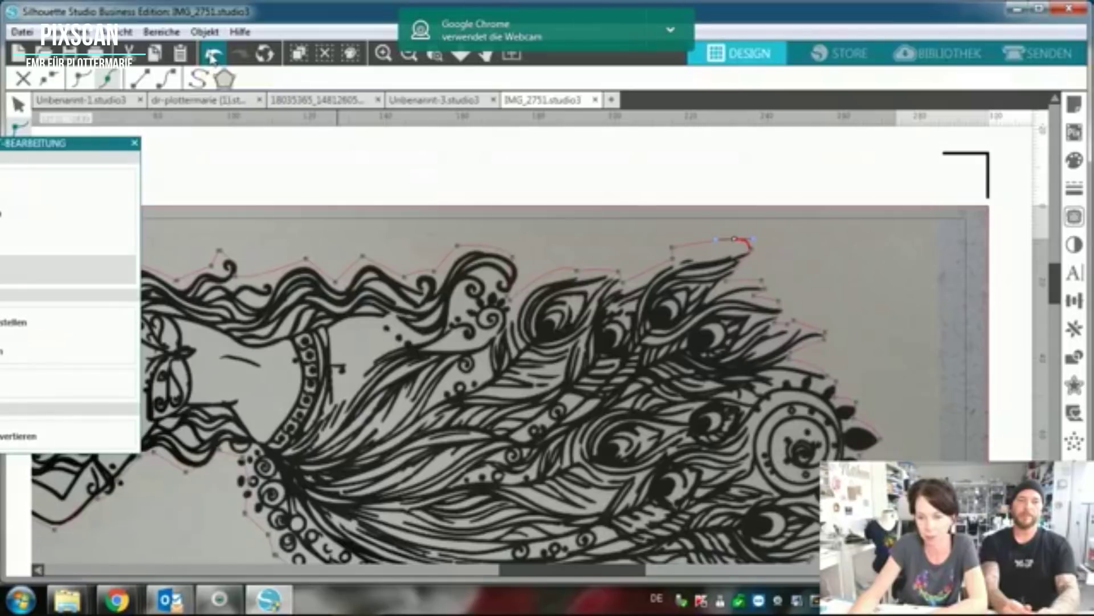
{"action": "left_click", "coordinate": [683, 267]}
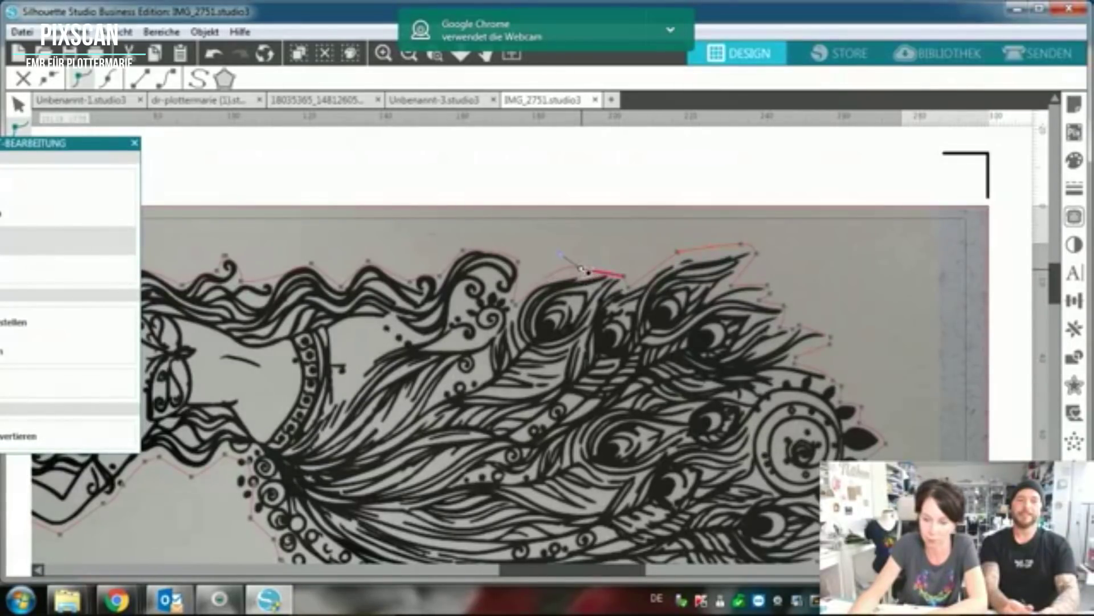
Reshape the contour around the large hair curl with points set clear of the drawing, undoing accidental shifts of the whole outline.
{"action": "left_click", "coordinate": [520, 274]}
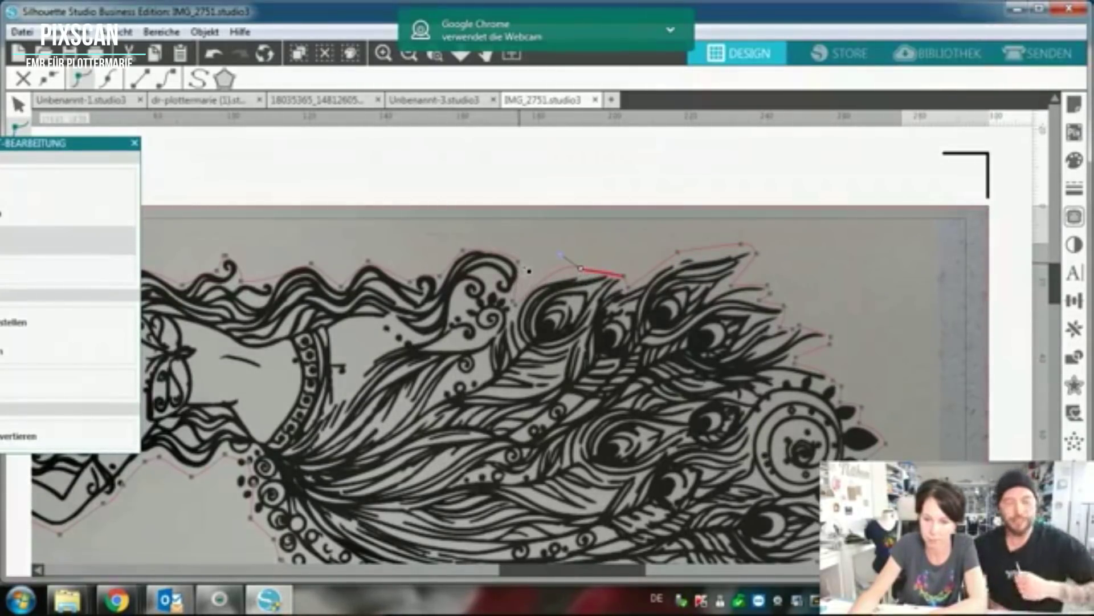
{"action": "left_click_drag", "start_coordinate": [501, 254], "coordinate": [507, 246]}
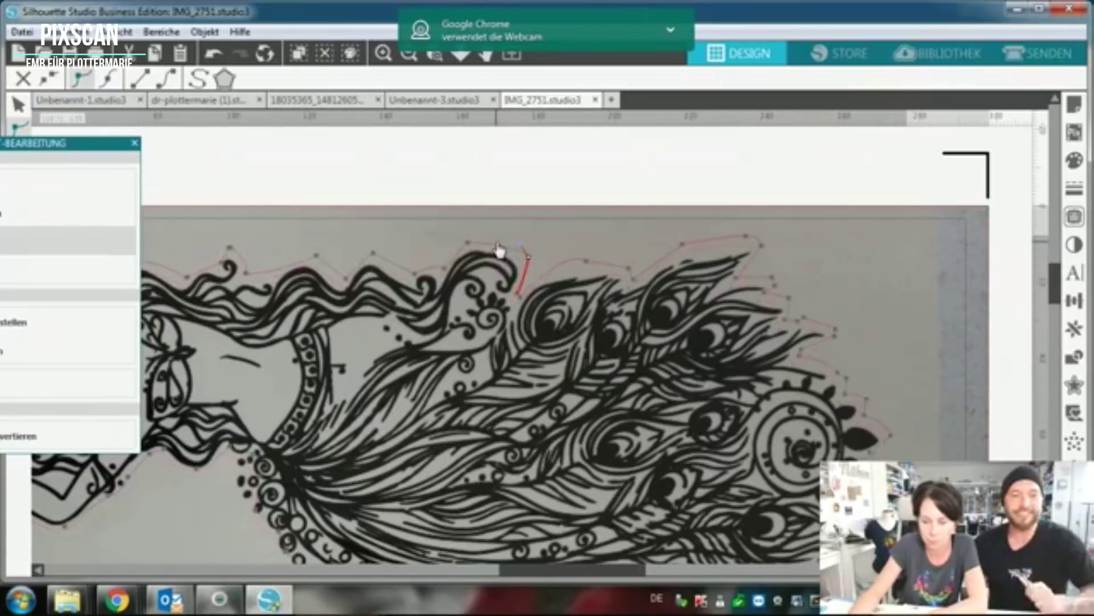
{"action": "key", "text": "ctrl+z"}
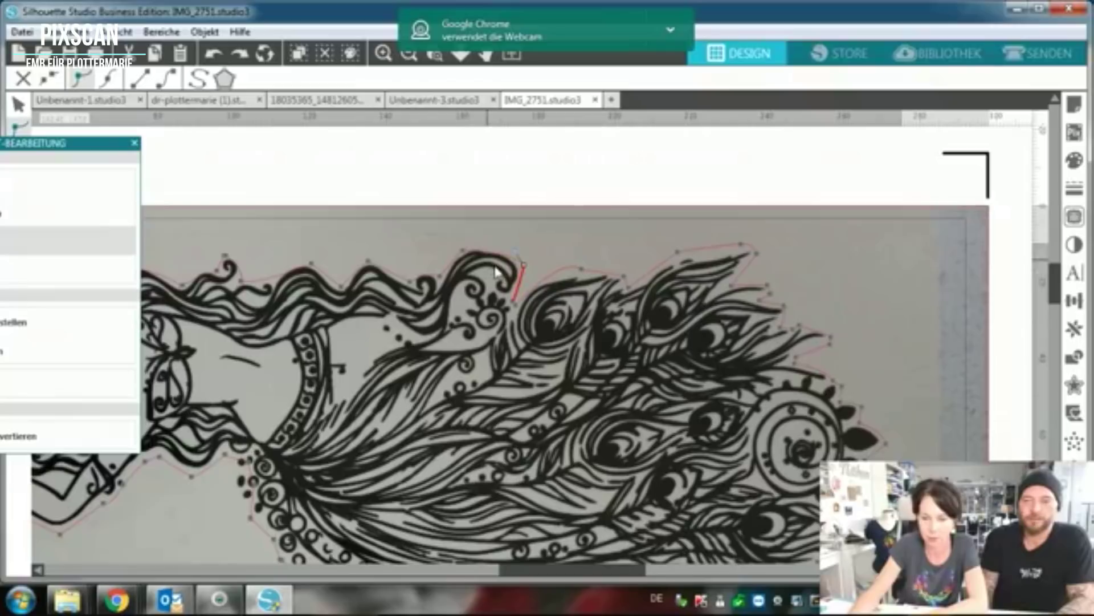
{"action": "key", "text": "ctrl+y"}
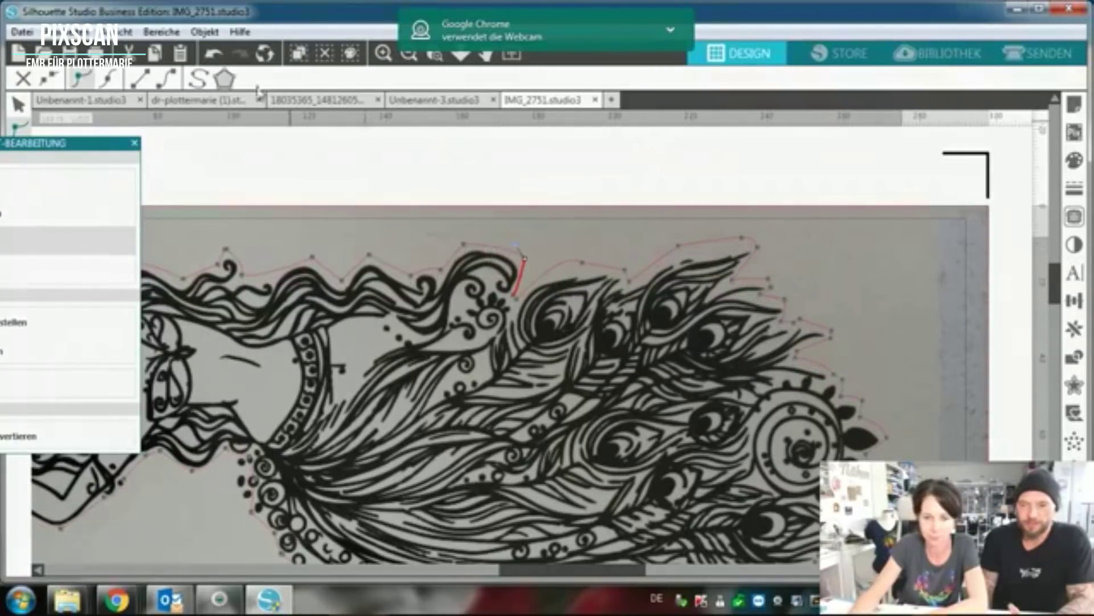
{"action": "key", "text": "ctrl+z"}
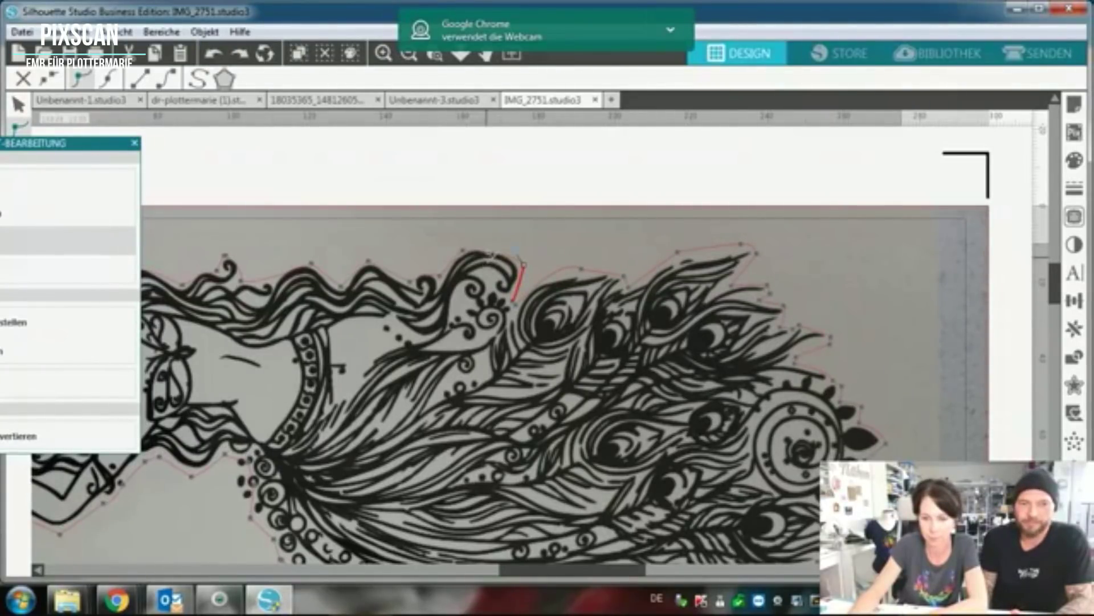
{"action": "key", "text": "ctrl+y"}
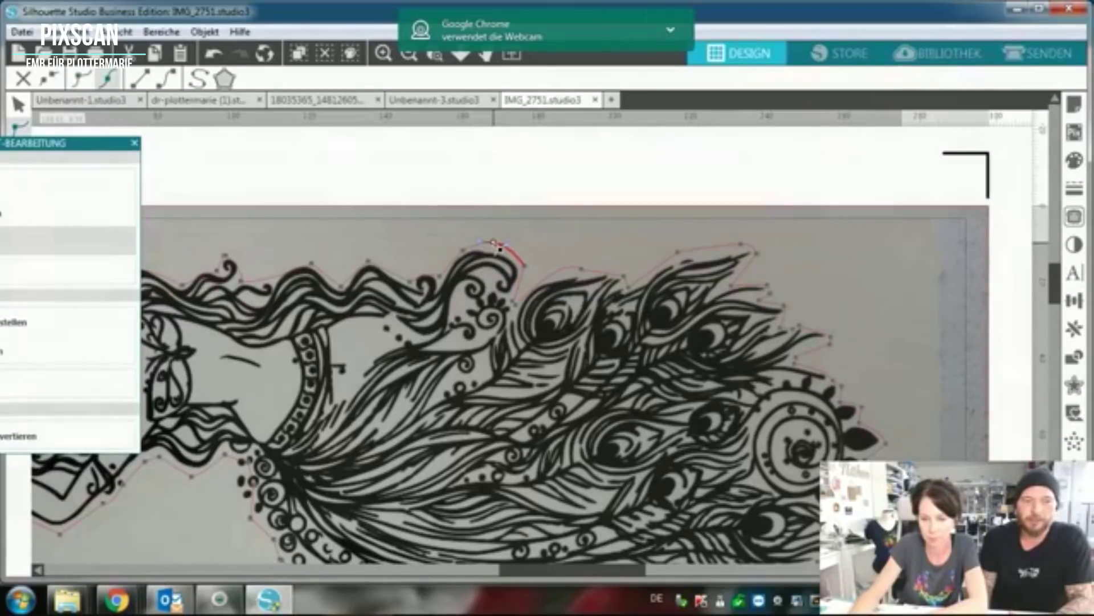
Adjust the contour points along the dancer's wavy hair so the line runs outside the strands.
{"action": "left_click", "coordinate": [417, 279]}
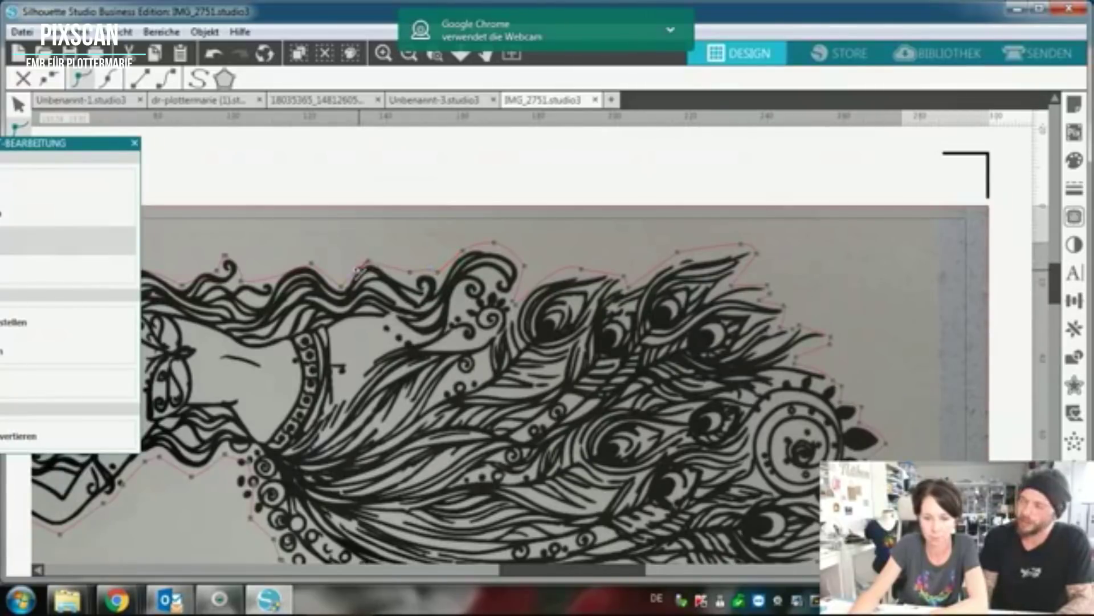
{"action": "left_click", "coordinate": [438, 271]}
{"action": "left_click", "coordinate": [353, 265]}
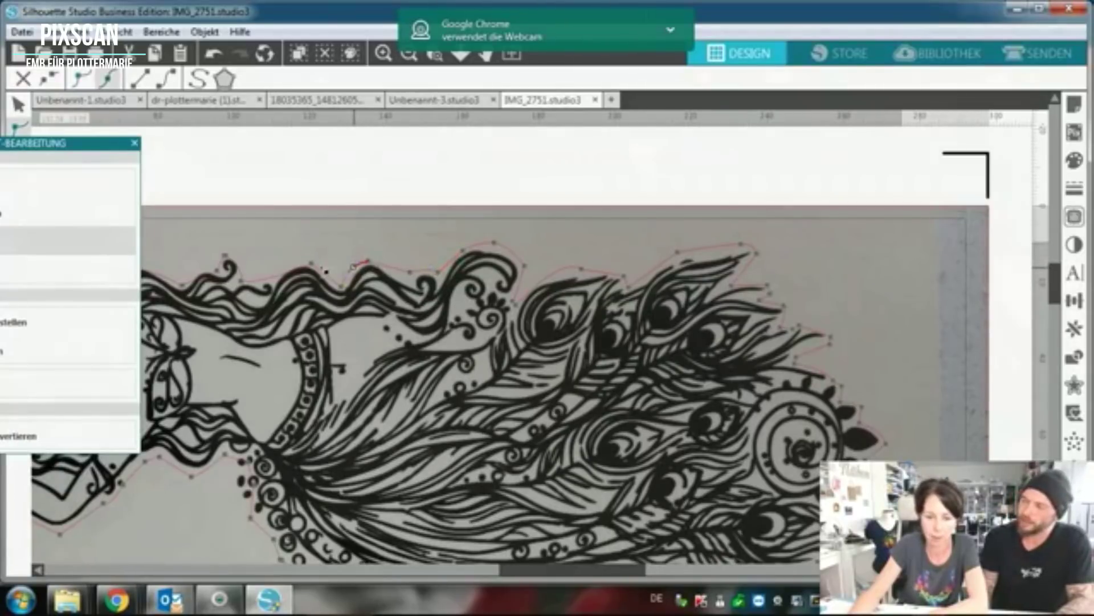
{"action": "left_click", "coordinate": [288, 273]}
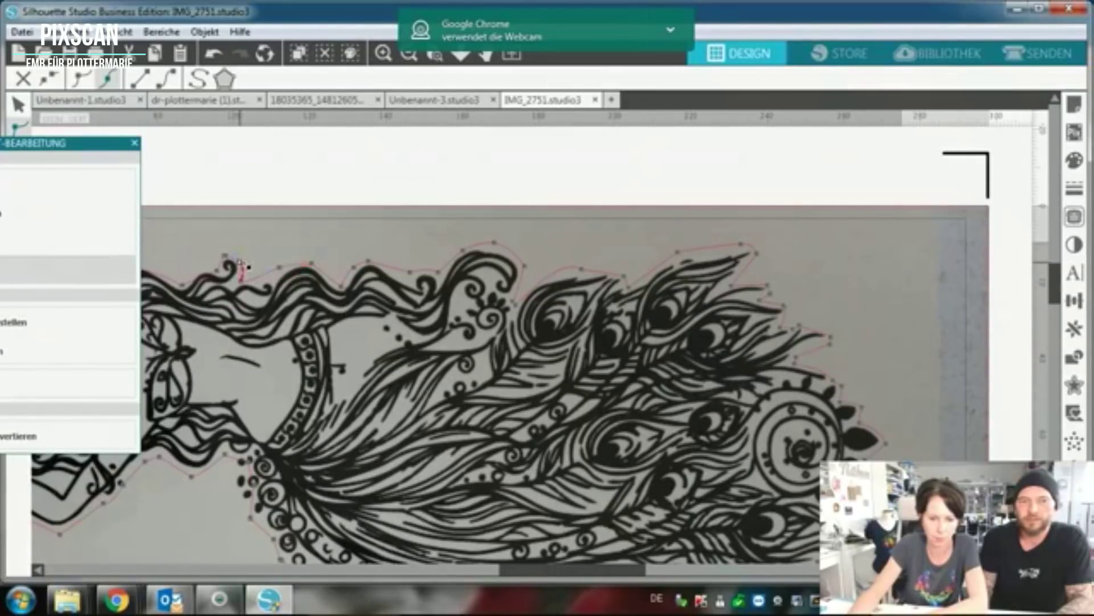
Adjust the contour points at the start of the hair, the upper elbow and the dancer's hands.
{"action": "left_click_drag", "start_coordinate": [514, 569], "coordinate": [435, 568]}
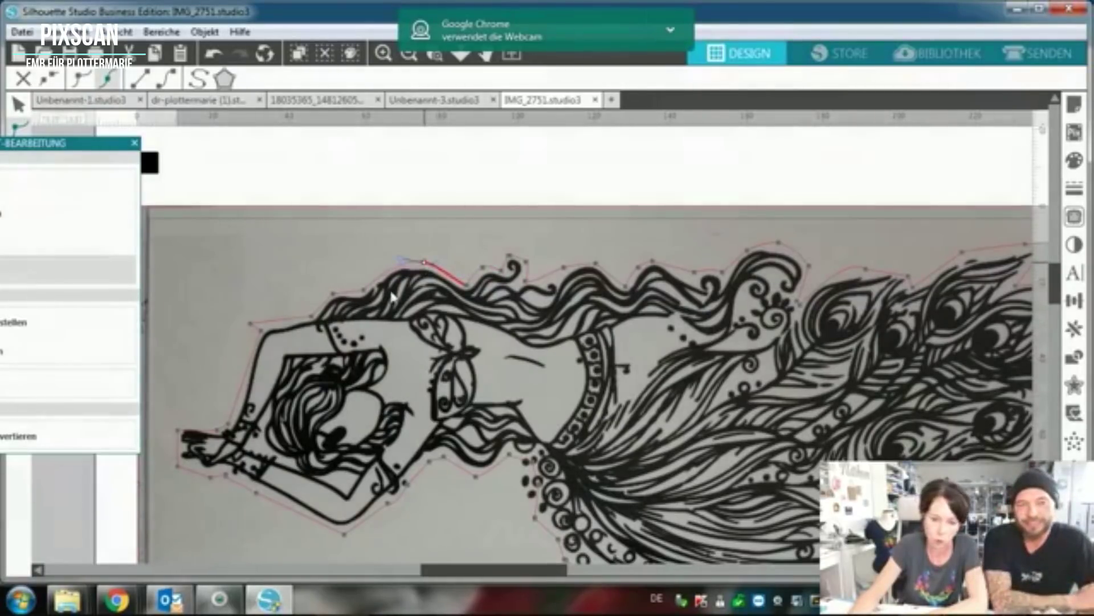
{"action": "left_click", "coordinate": [252, 329]}
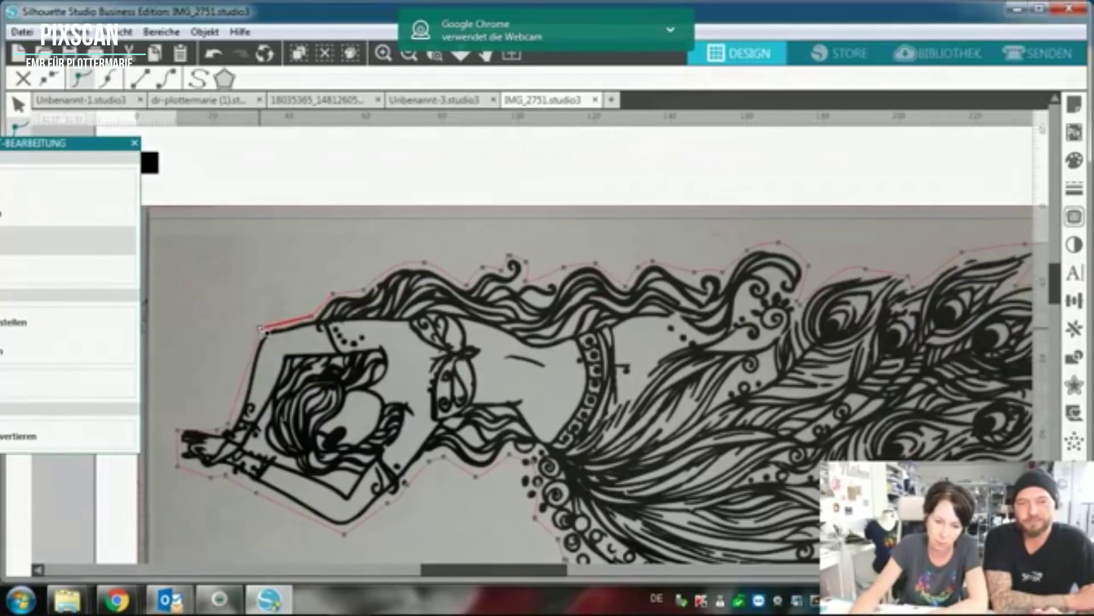
{"action": "left_click", "coordinate": [199, 429]}
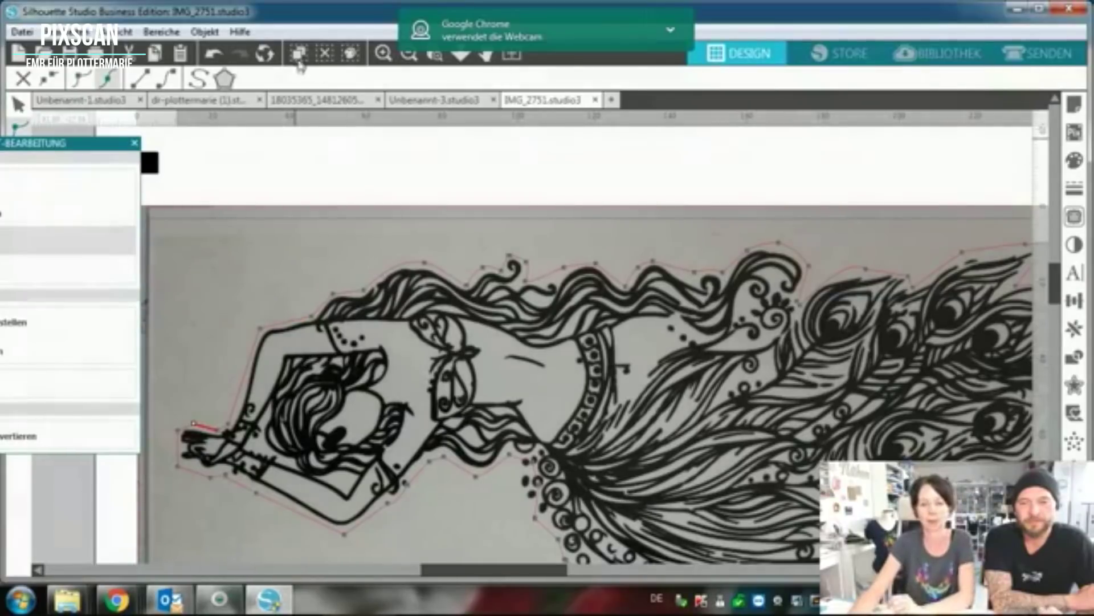
{"action": "left_click", "coordinate": [220, 60]}
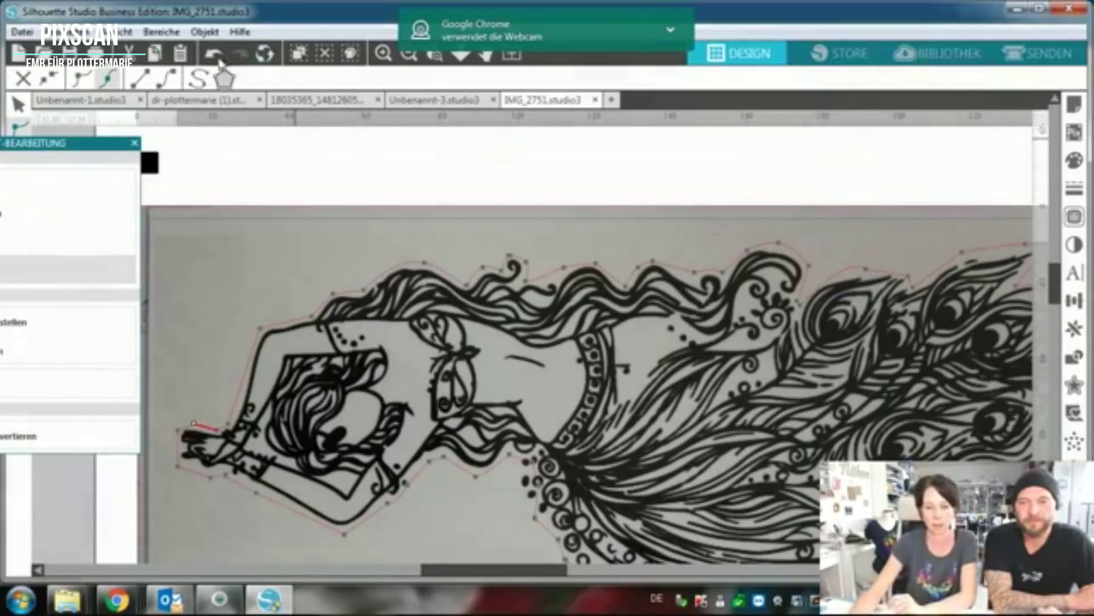
Move the rounded square cut line back around the logo badge and bring the point editing panel fully into view.
{"action": "left_click", "coordinate": [413, 60]}
{"action": "left_click", "coordinate": [412, 61]}
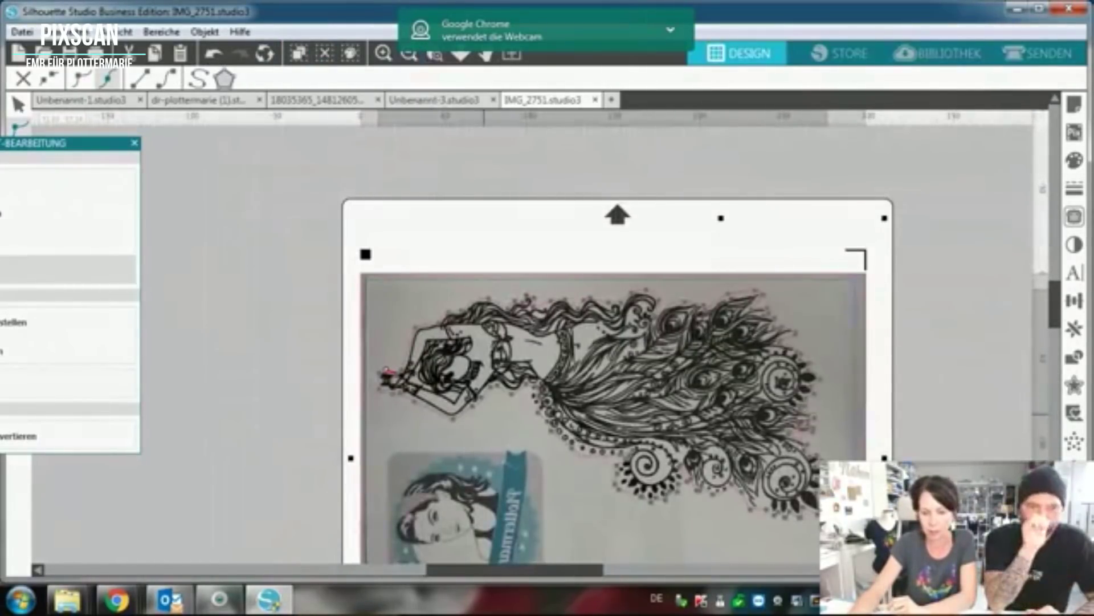
{"action": "mouse_move", "coordinate": [1055, 304]}
{"action": "left_mouse_down"}
{"action": "mouse_move", "coordinate": [1058, 341]}
{"action": "mouse_move", "coordinate": [1072, 339]}
{"action": "left_mouse_up"}
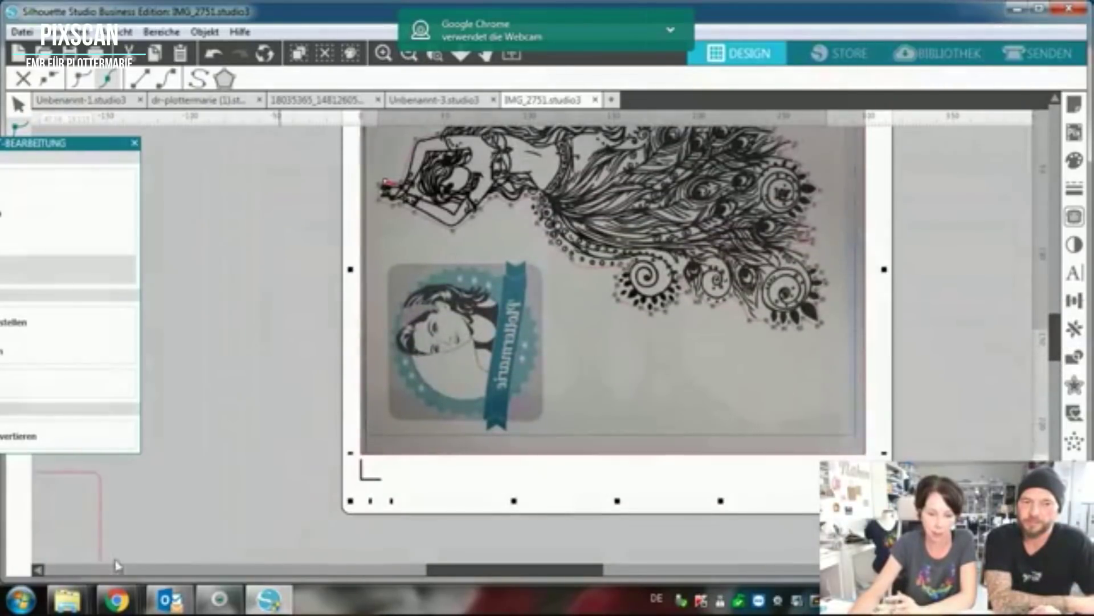
{"action": "left_click_drag", "start_coordinate": [370, 258], "coordinate": [554, 338]}
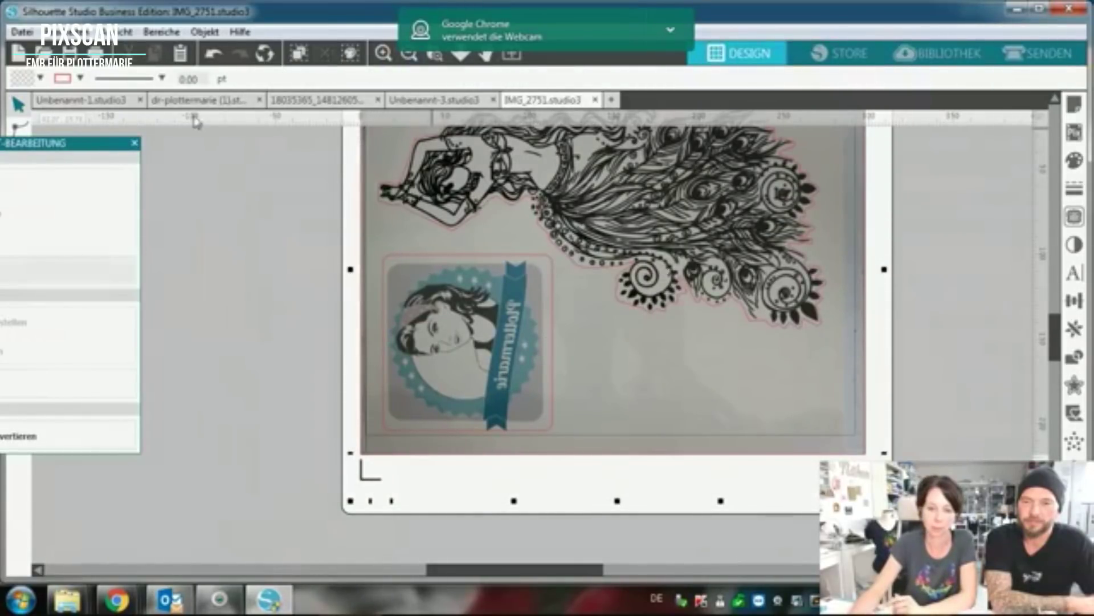
{"action": "left_click_drag", "start_coordinate": [92, 143], "coordinate": [247, 146]}
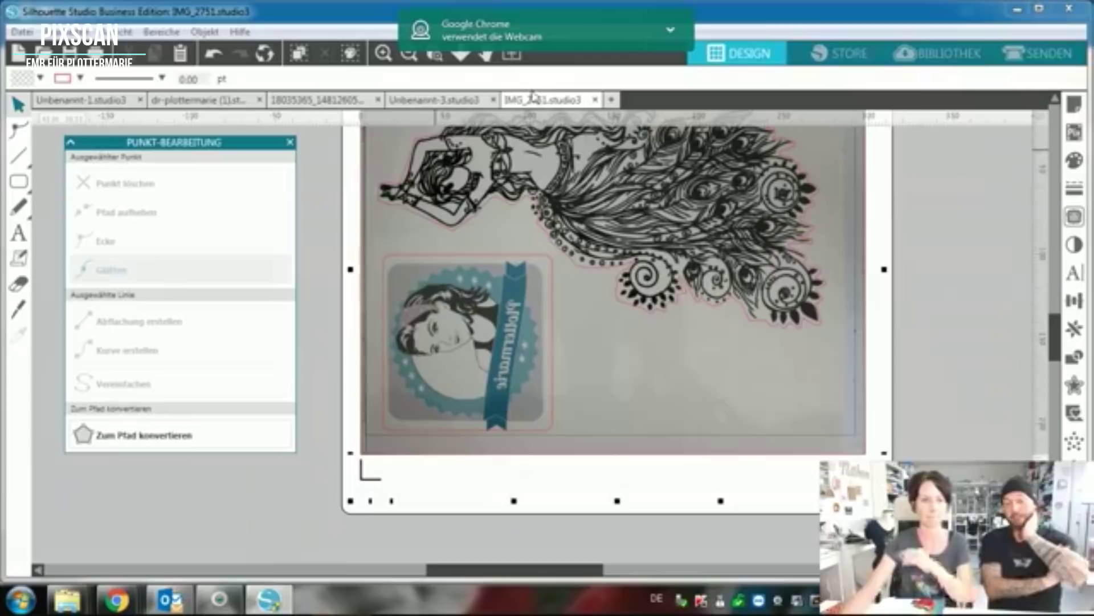
Set the cut material for Werkzeug 1 to printable temporary tattoo paper (Papier für temporäre Tattoos, bedruckbar).
{"action": "left_click", "coordinate": [1023, 59]}
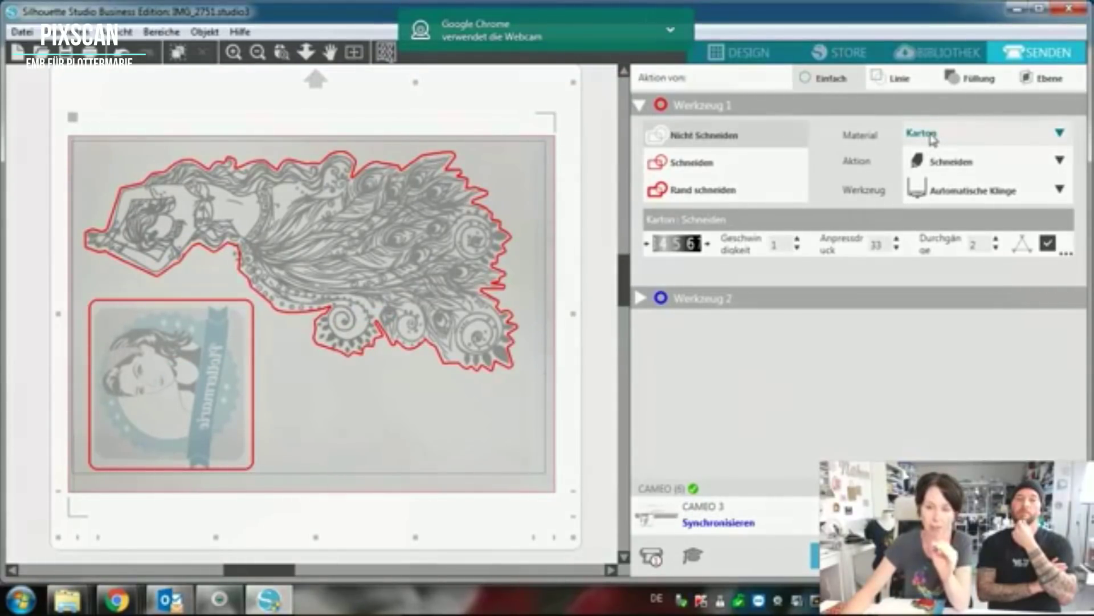
{"action": "left_click", "coordinate": [932, 139]}
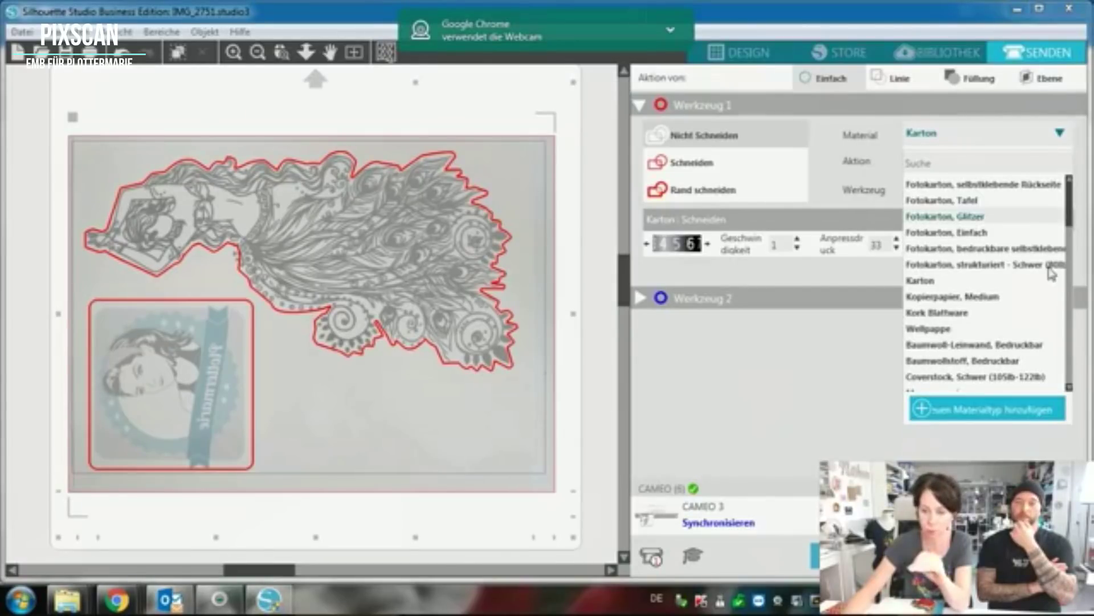
{"action": "scroll", "coordinate": [1076, 256], "scroll_direction": "down", "scroll_amount": 3}
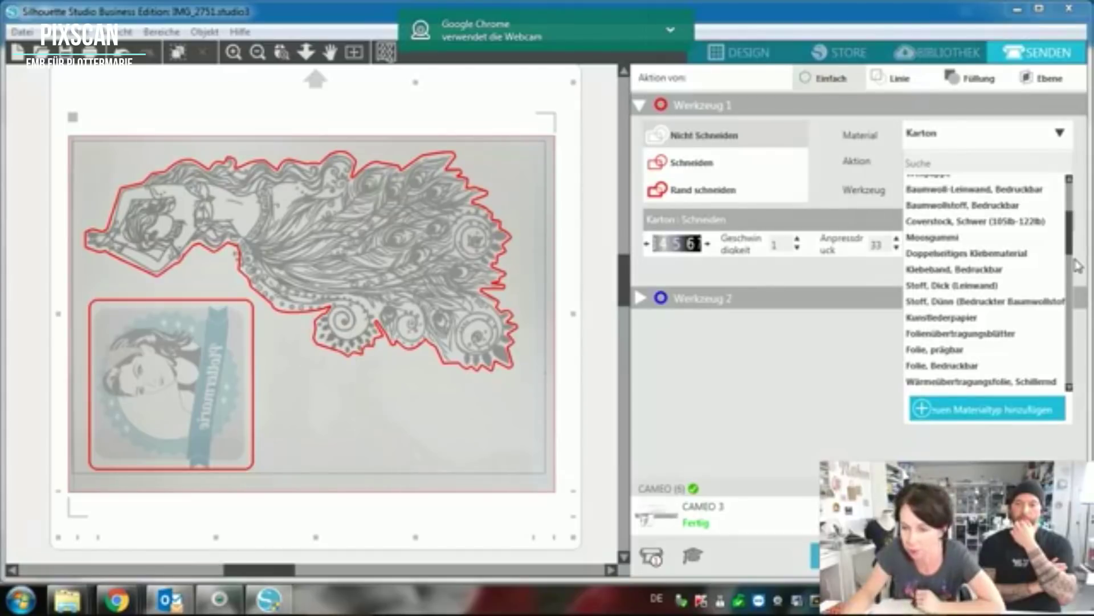
{"action": "scroll", "coordinate": [1070, 284], "scroll_direction": "down", "scroll_amount": 3}
{"action": "left_click_drag", "start_coordinate": [1069, 284], "coordinate": [1068, 330]}
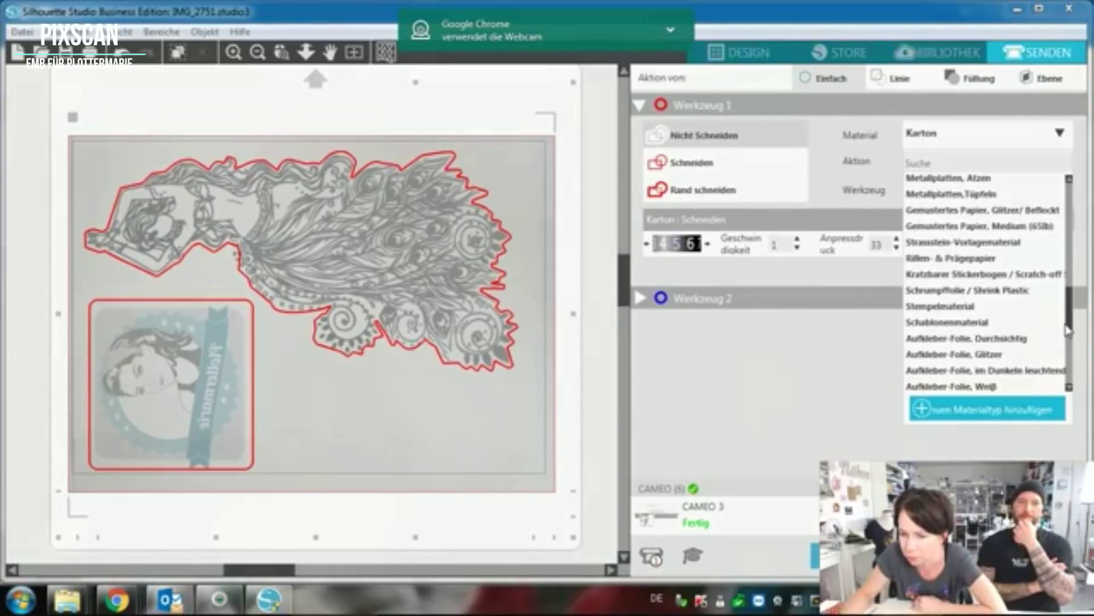
{"action": "scroll", "coordinate": [1073, 336], "scroll_direction": "down", "scroll_amount": 4}
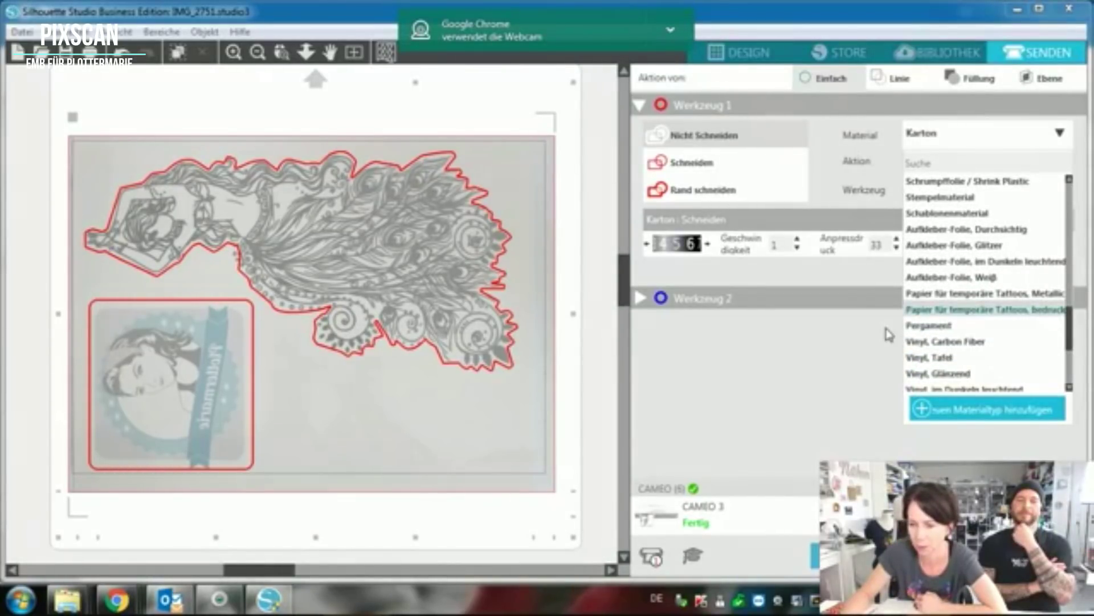
{"action": "left_click", "coordinate": [949, 309]}
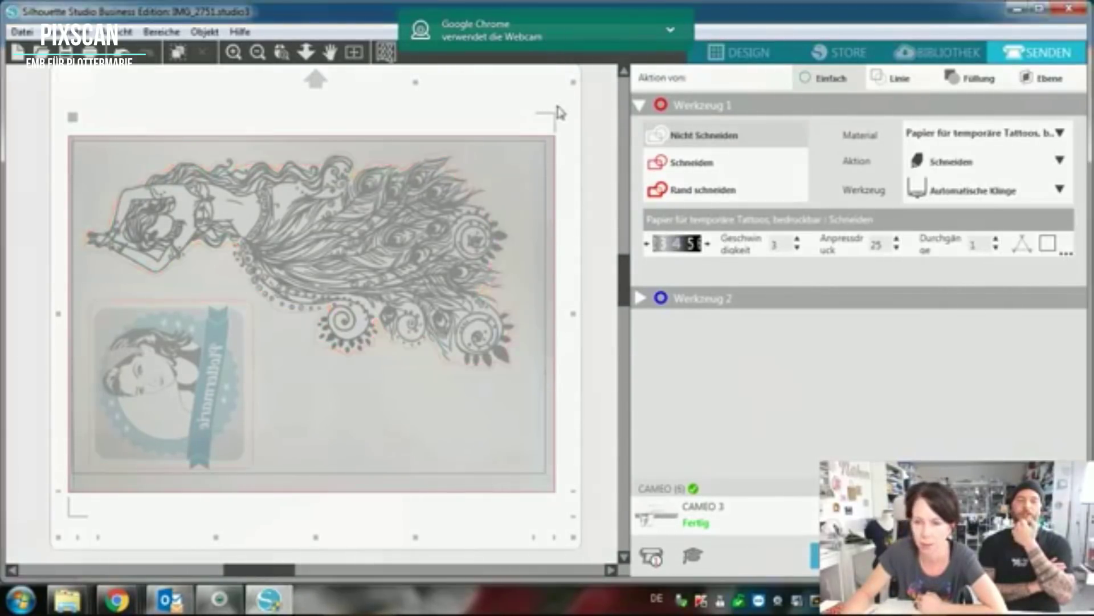
Reopen the dancer contour for point editing in the design view, adjust the points beside the hip and return to the cut settings.
{"action": "left_click", "coordinate": [736, 54]}
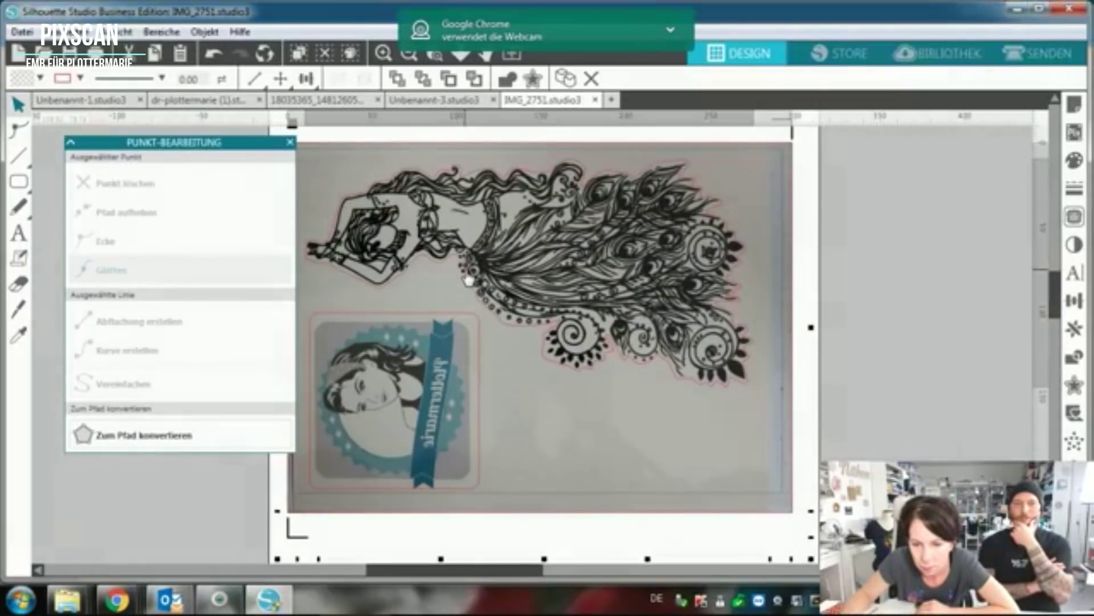
{"action": "left_click", "coordinate": [468, 280]}
{"action": "double_click", "coordinate": [468, 279]}
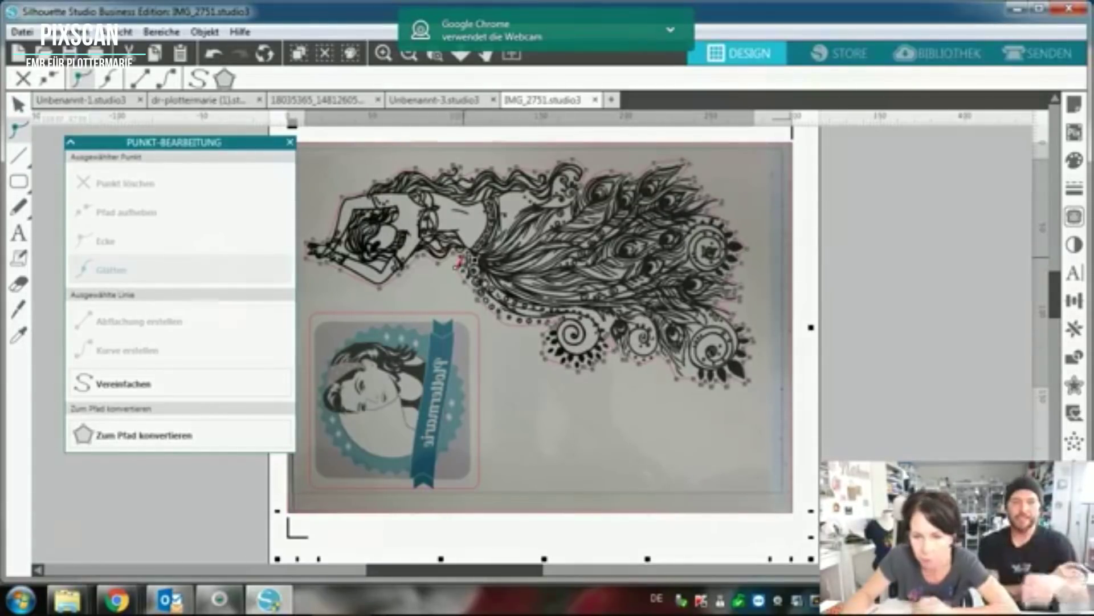
{"action": "left_click", "coordinate": [457, 256]}
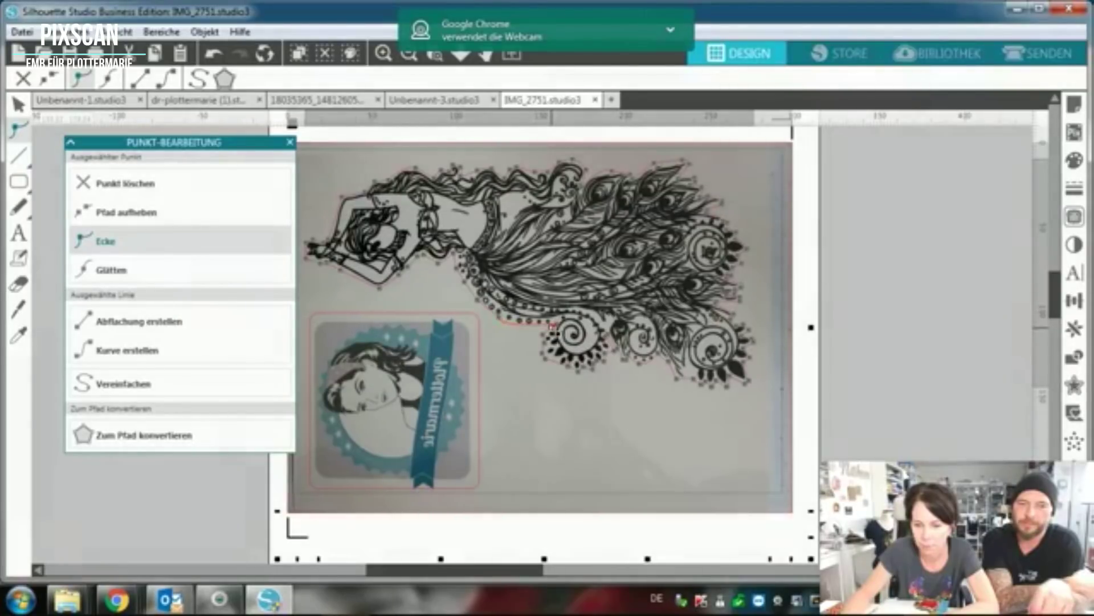
{"action": "left_click", "coordinate": [1024, 62]}
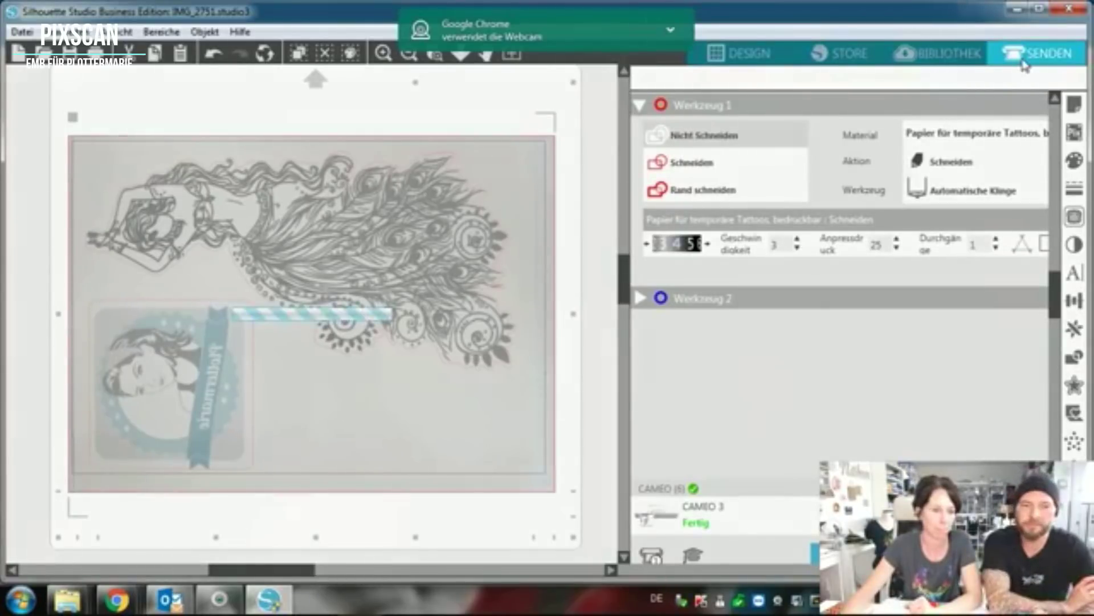